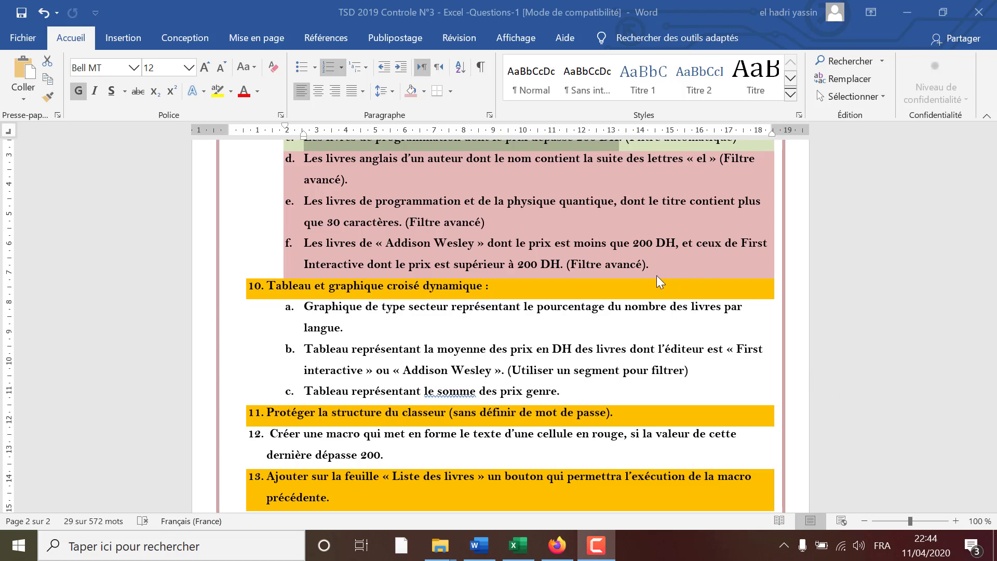
- Review exercises d–f in Word, then switch to the Classeur2 workbook in Excel
scroll(648, 273, "up", 1)
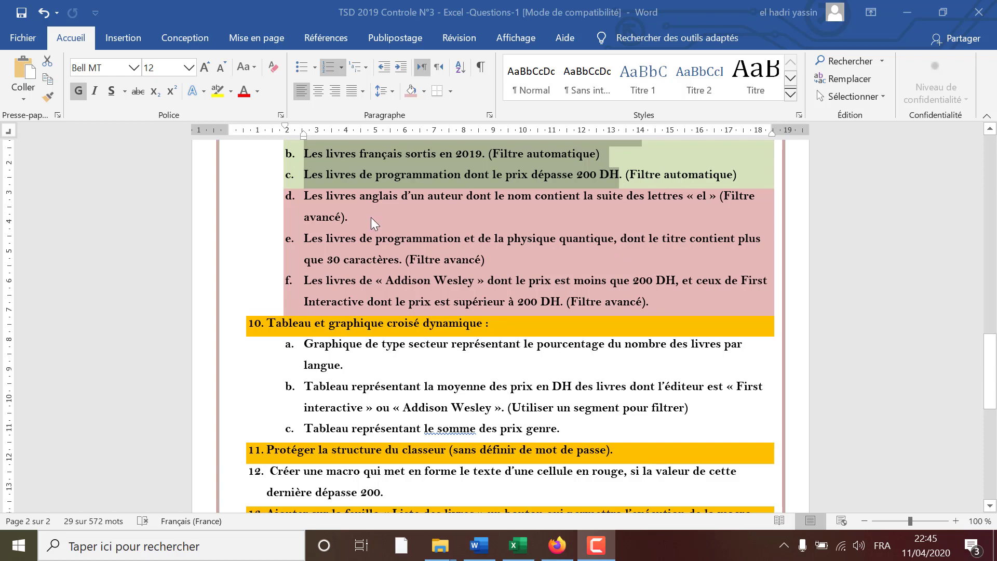
mouse_move(514, 545)
left_click(514, 555)
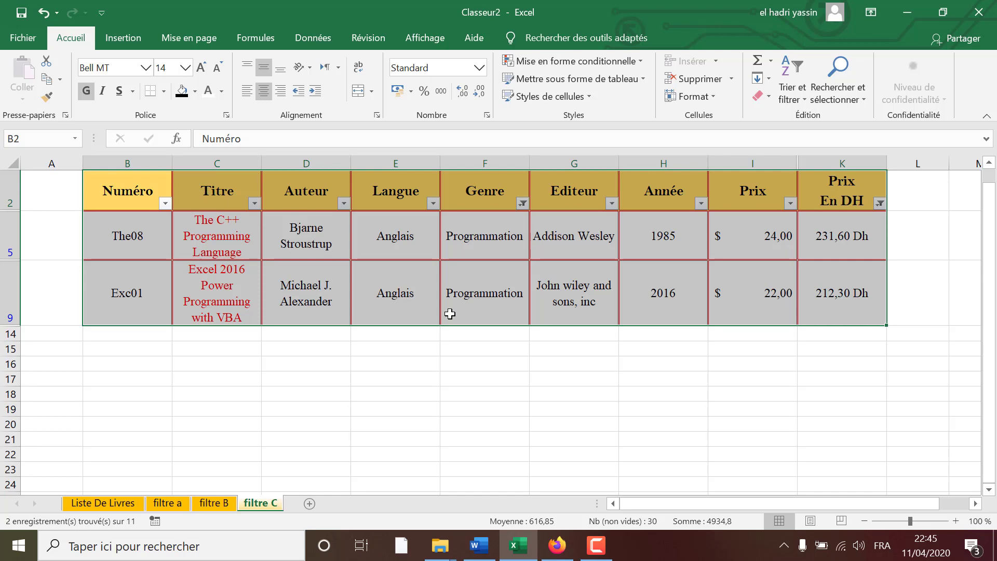
- Duplicate the Liste De Livres sheet and name the copy 'filtre avancée'
left_click(139, 502)
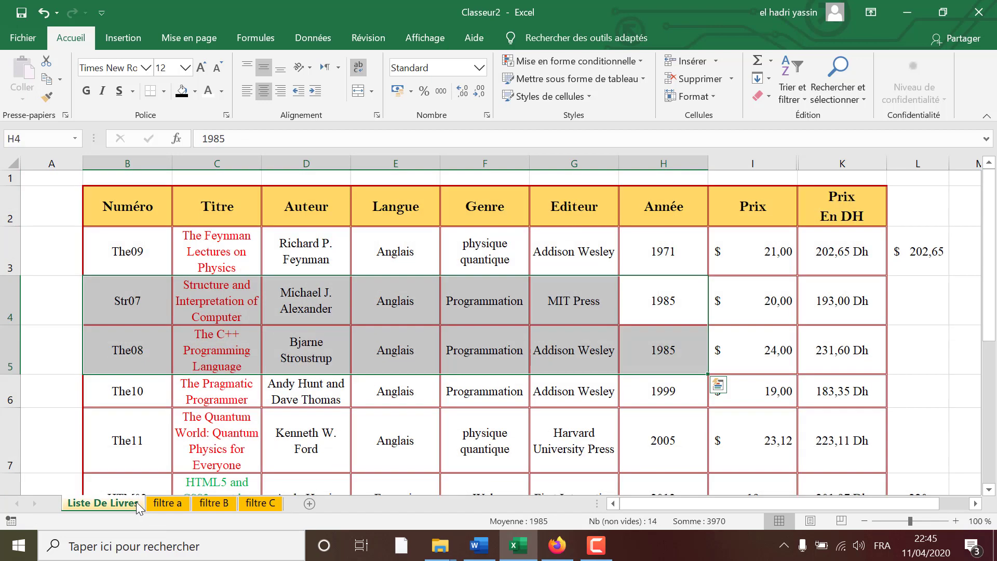
left_click_drag(310, 498, 304, 503)
double_click(308, 502)
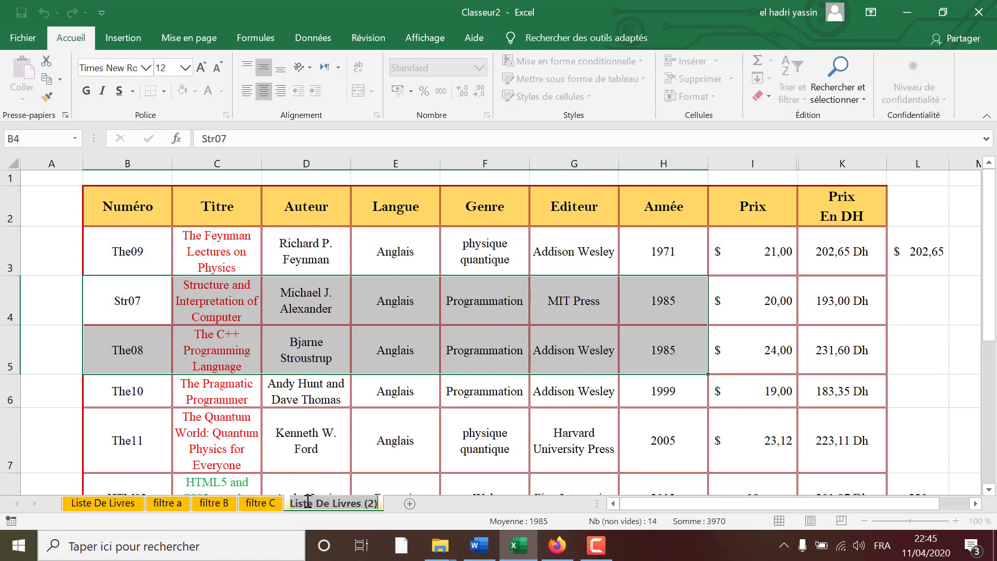
type("filtr")
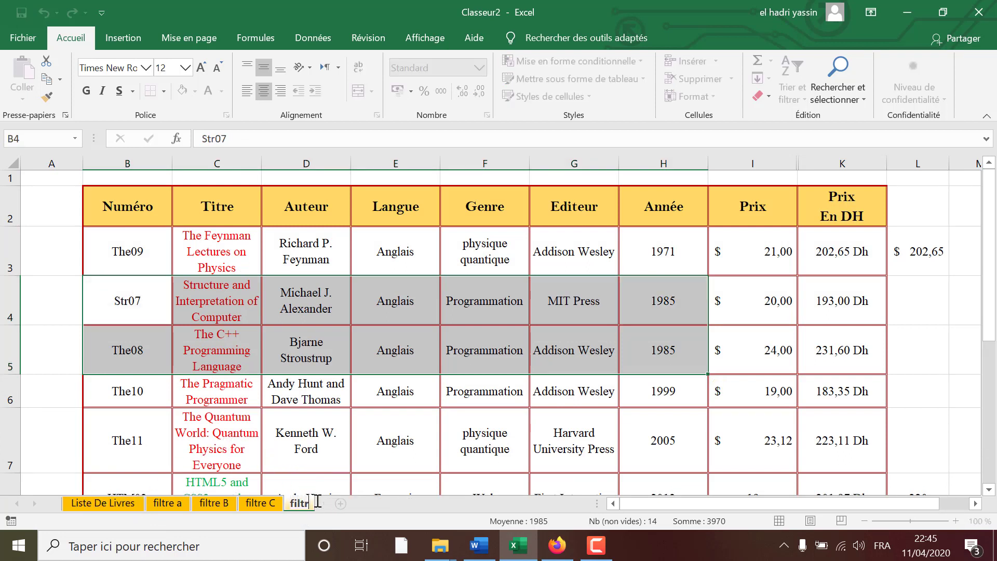
type("e avancee")
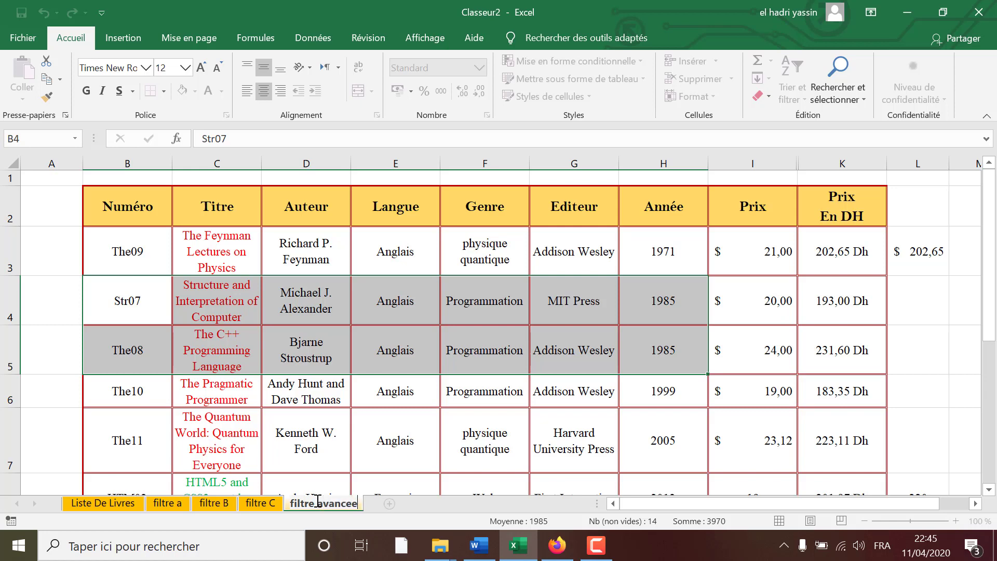
key("BackSpace")
key("BackSpace")
type("ée")
key("Return")
left_click(452, 389)
left_click(479, 546)
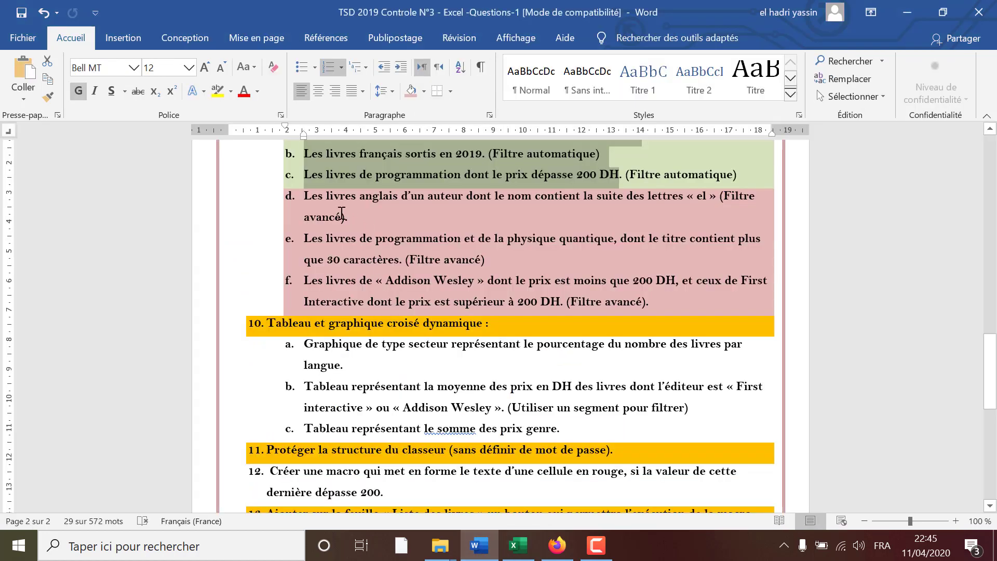
- Colour 'anglais' red and select '« el »' in exercise d
double_click(378, 197)
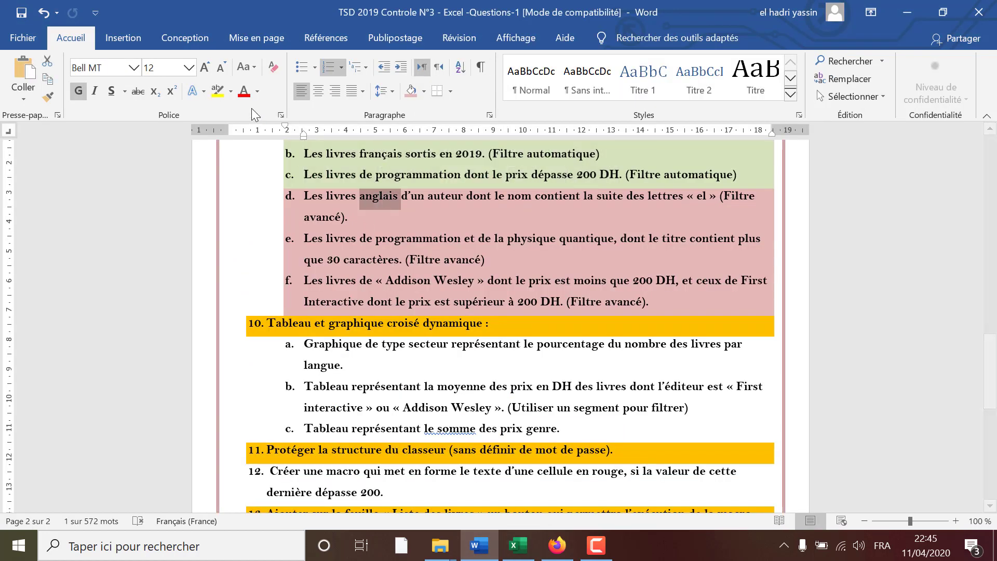
left_click(245, 92)
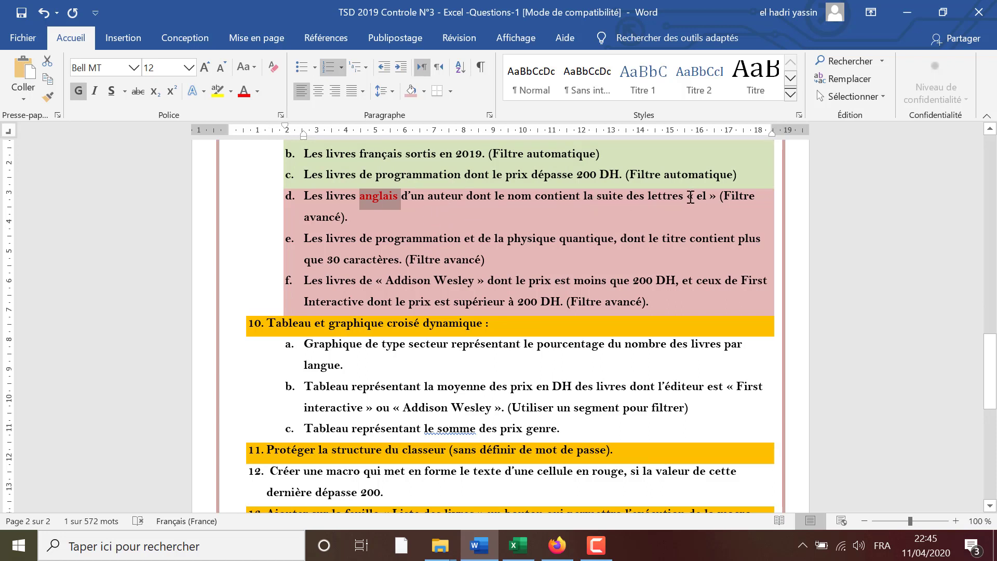
left_click_drag(690, 198, 715, 197)
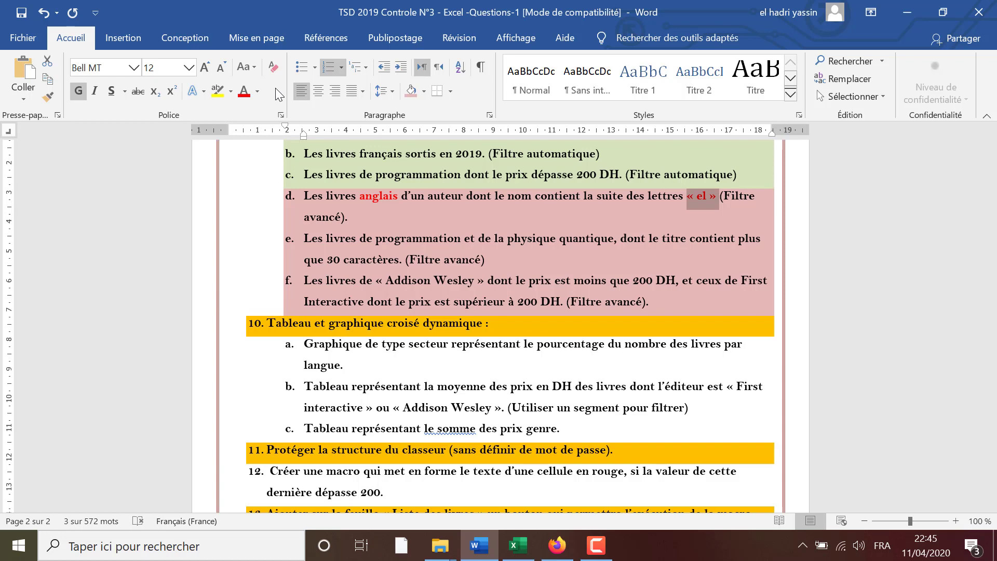
left_click(519, 546)
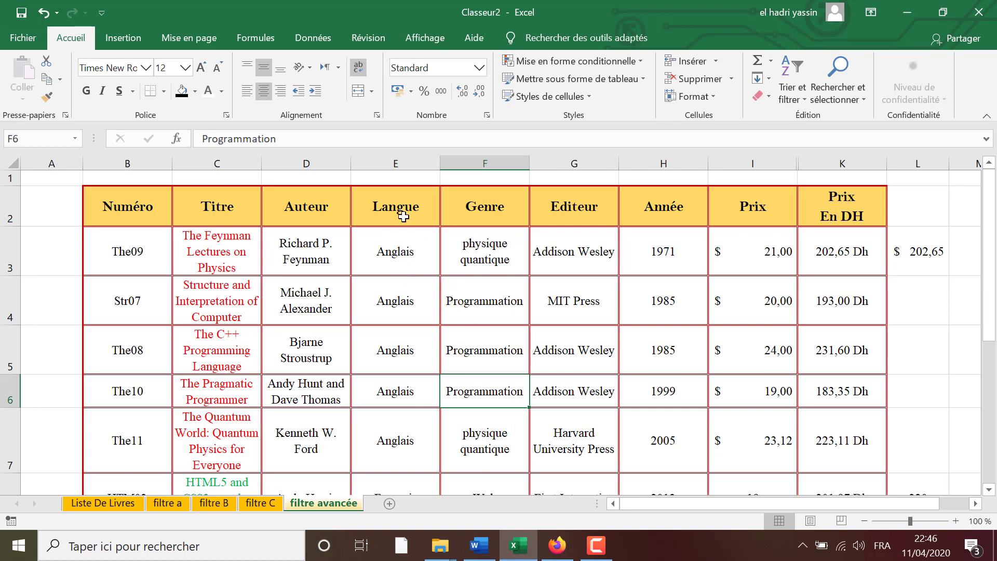
- Copy the Langue header from E2 into cell E16 below the table
right_click(405, 198)
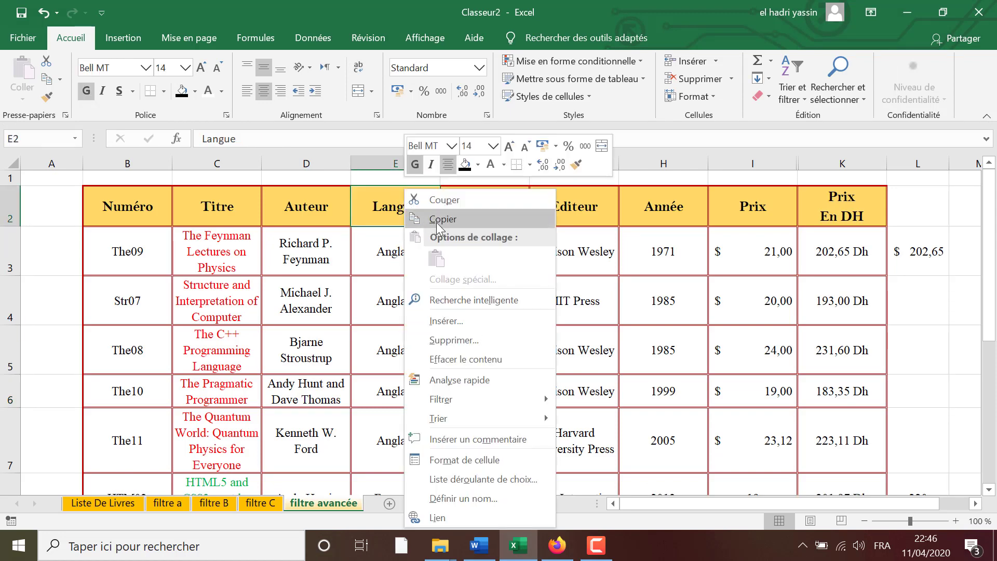
left_click(437, 222)
scroll(416, 285, "down", 3)
scroll(416, 286, "down", 2)
scroll(416, 334, "up", 1)
scroll(392, 272, "up", 1)
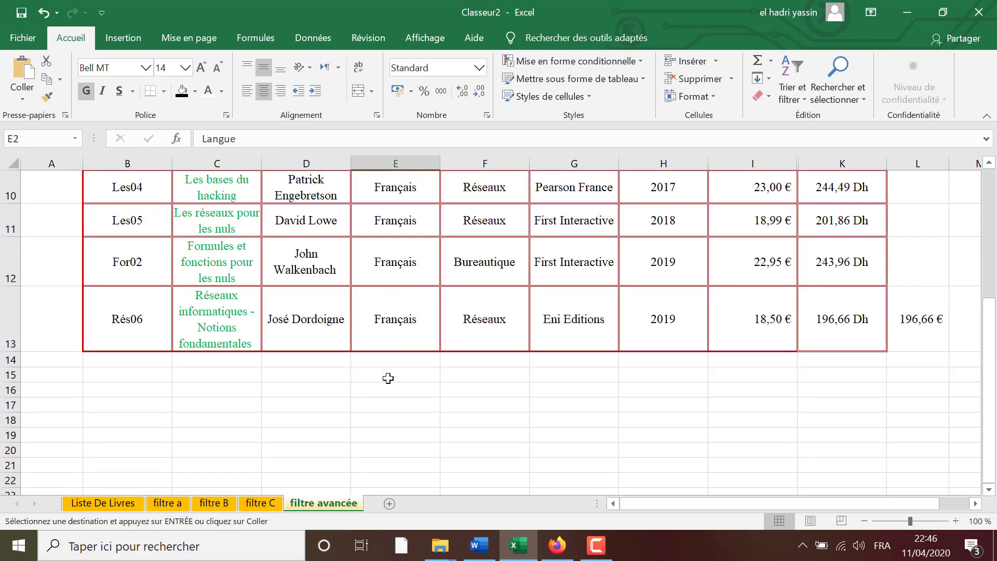
left_click(386, 386)
right_click(388, 390)
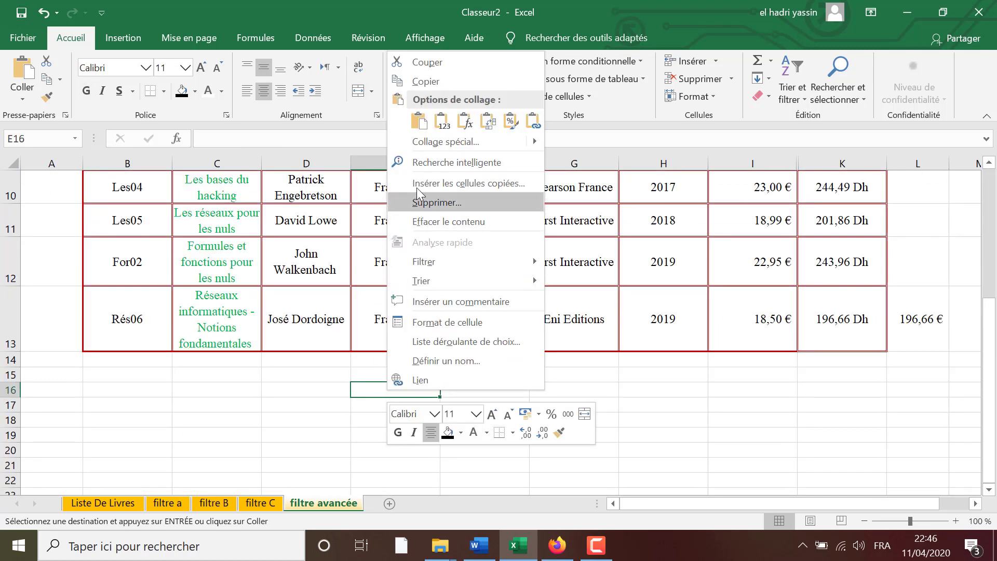
left_click(419, 121)
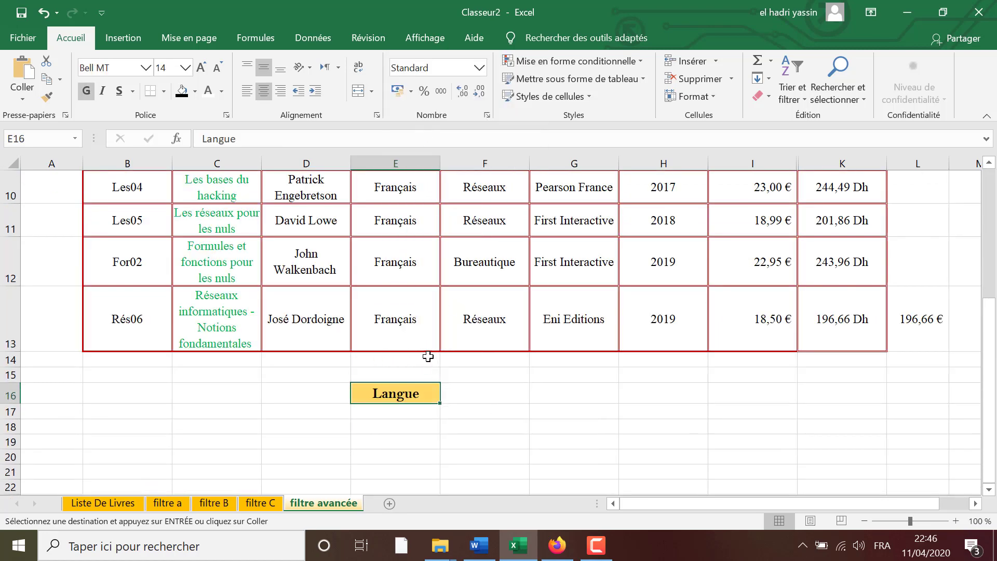
- Copy the Anglais value from E3 into E17 under the Langue criterion
scroll(422, 359, "up", 3)
left_click(402, 253)
right_click(401, 252)
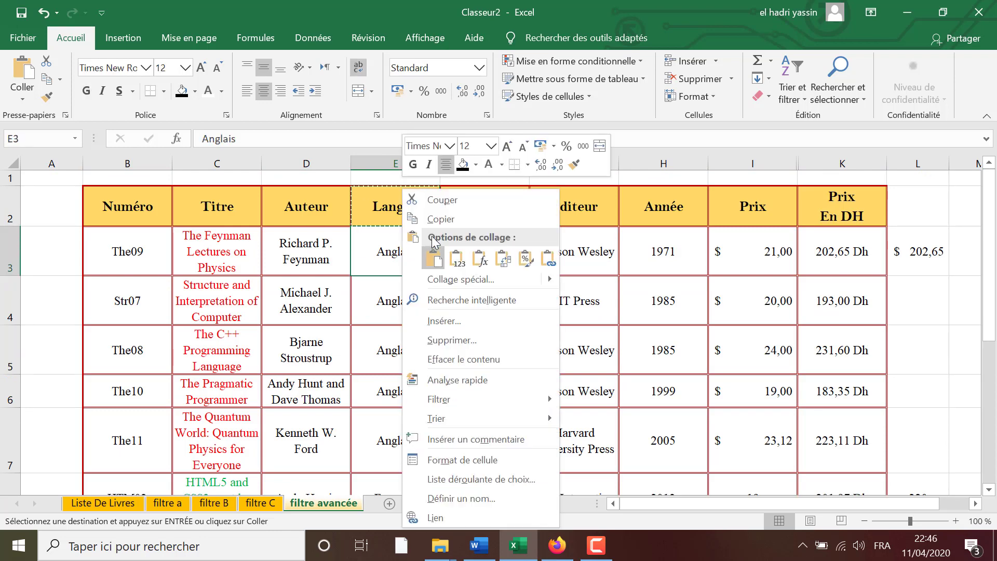
left_click(429, 218)
scroll(410, 419, "down", 4)
left_click(389, 292)
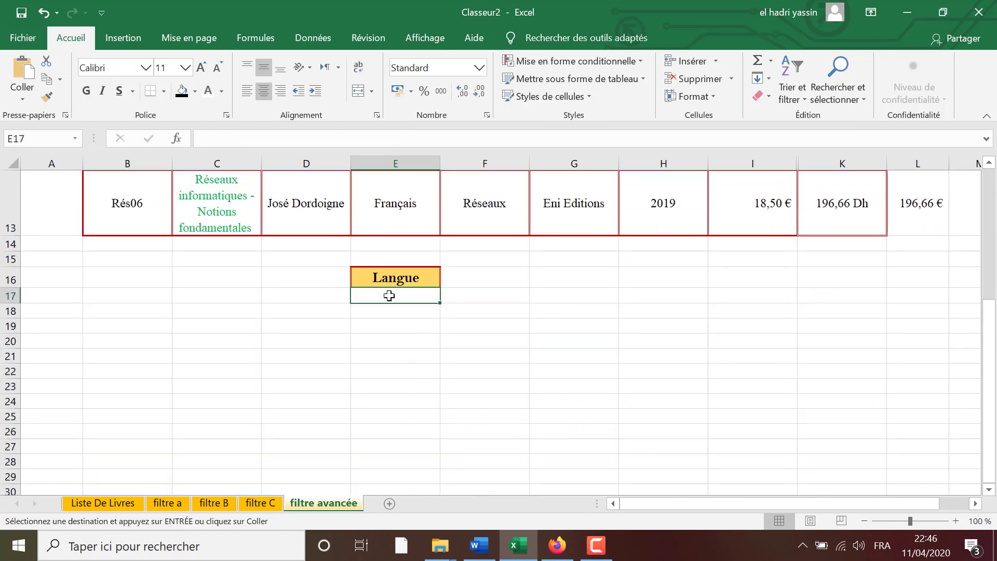
right_click(390, 295)
left_click(415, 263)
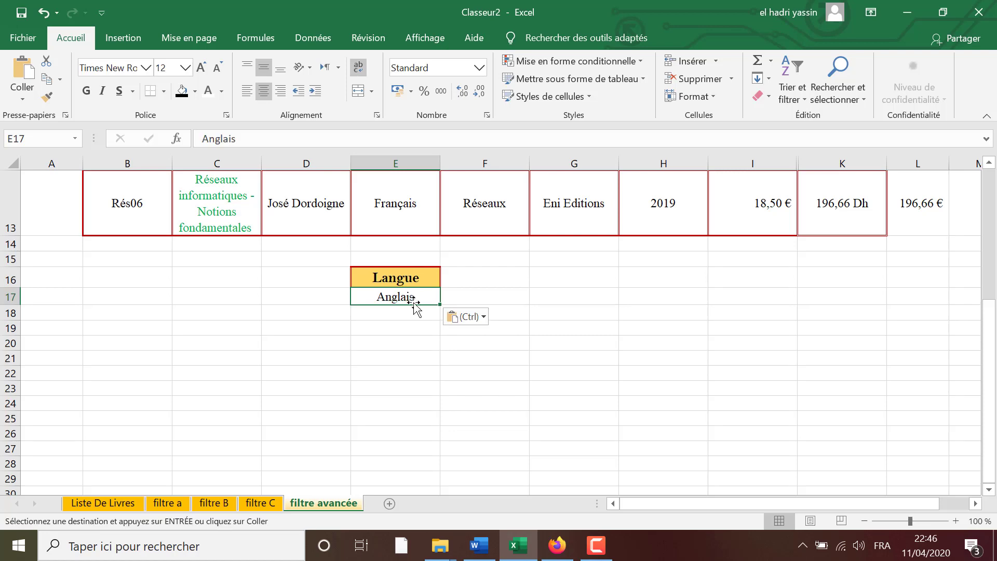
- Copy the Auteur header from D2 into F16 beside Langue
scroll(418, 303, "up", 2)
scroll(457, 312, "up", 1)
scroll(488, 322, "up", 1)
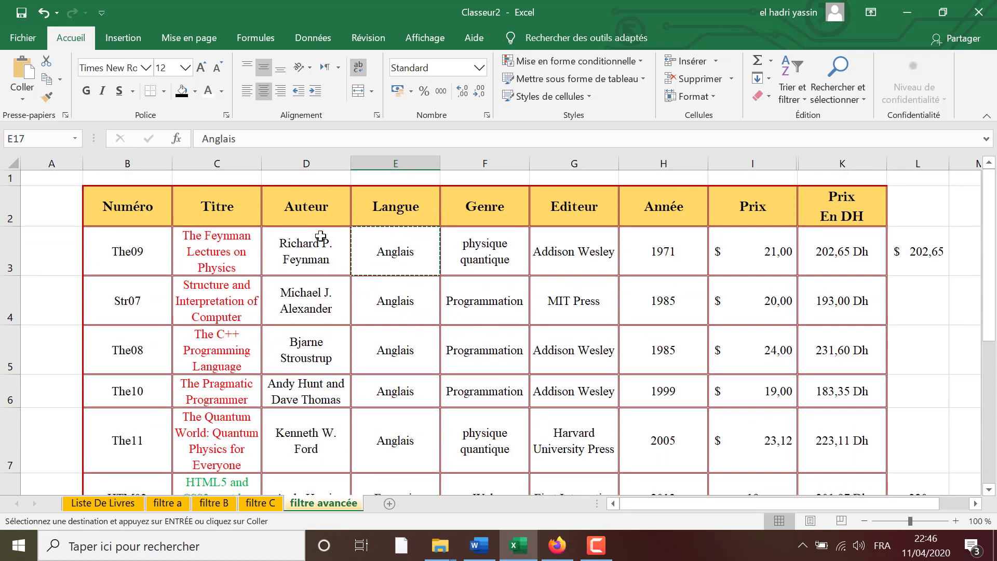
right_click(311, 202)
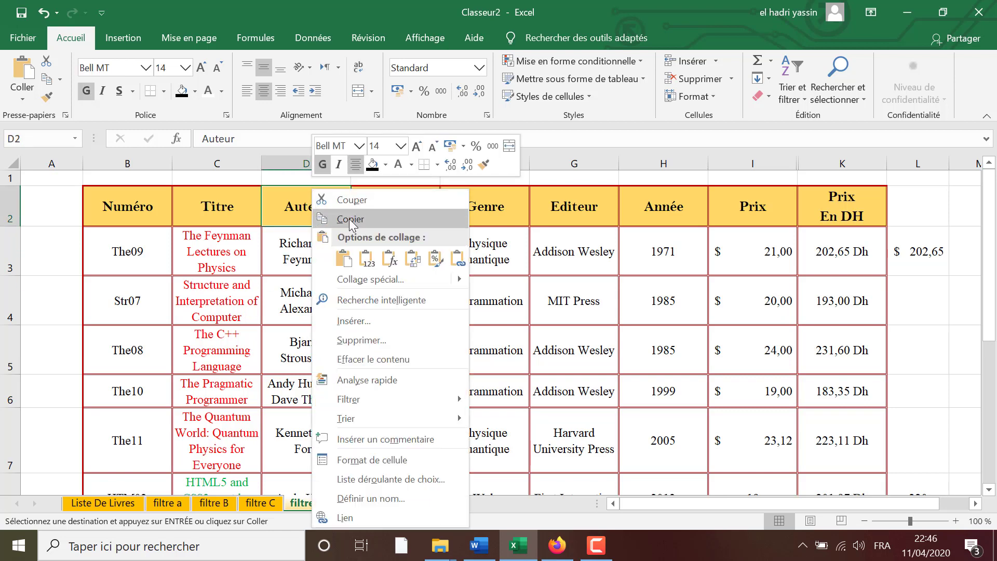
left_click(353, 216)
scroll(496, 320, "down", 2)
scroll(498, 318, "up", 2)
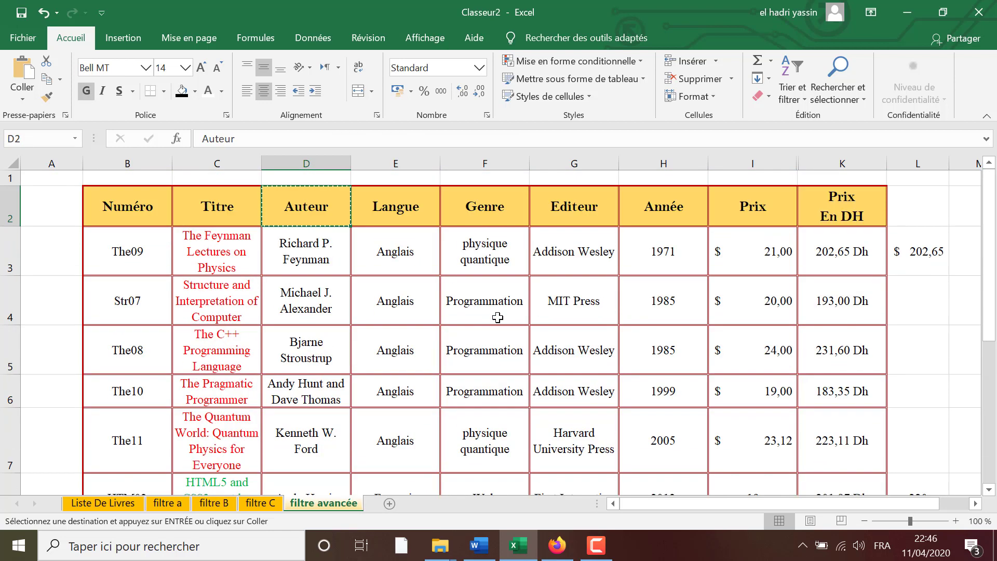
scroll(498, 318, "down", 4)
scroll(490, 299, "down", 1)
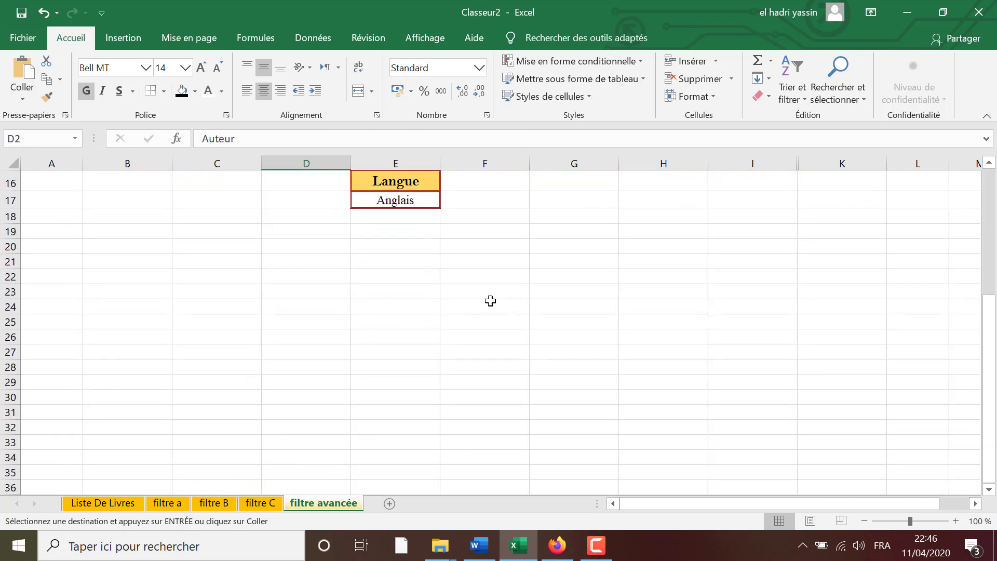
right_click(474, 186)
left_click(506, 257)
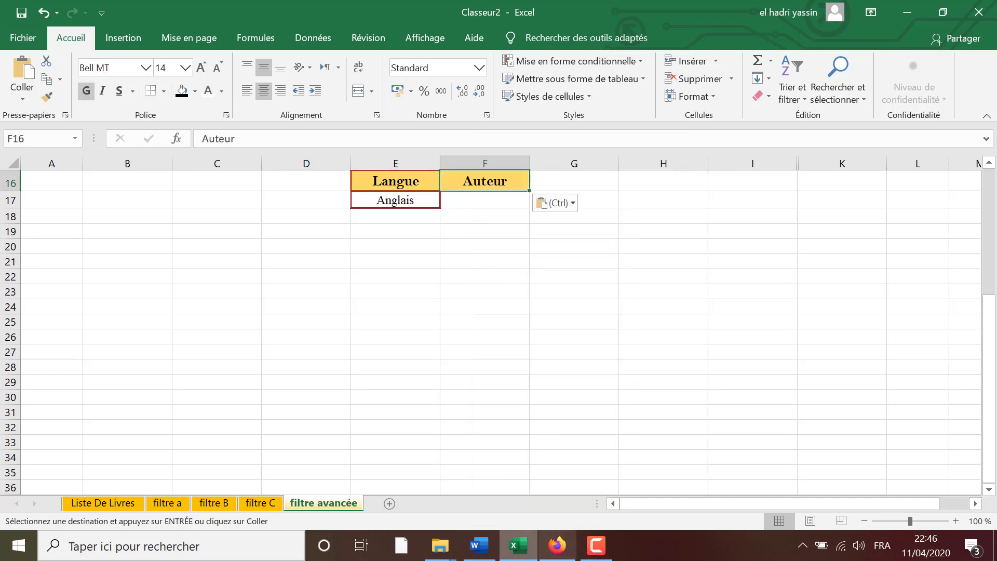
left_click(478, 545)
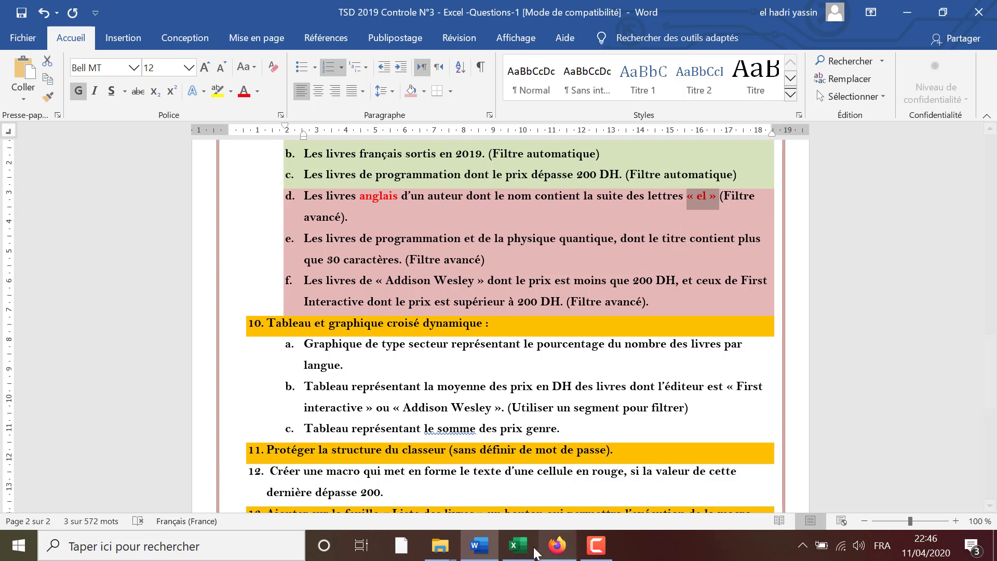
left_click(517, 545)
scroll(445, 403, "up", 2)
scroll(461, 366, "up", 1)
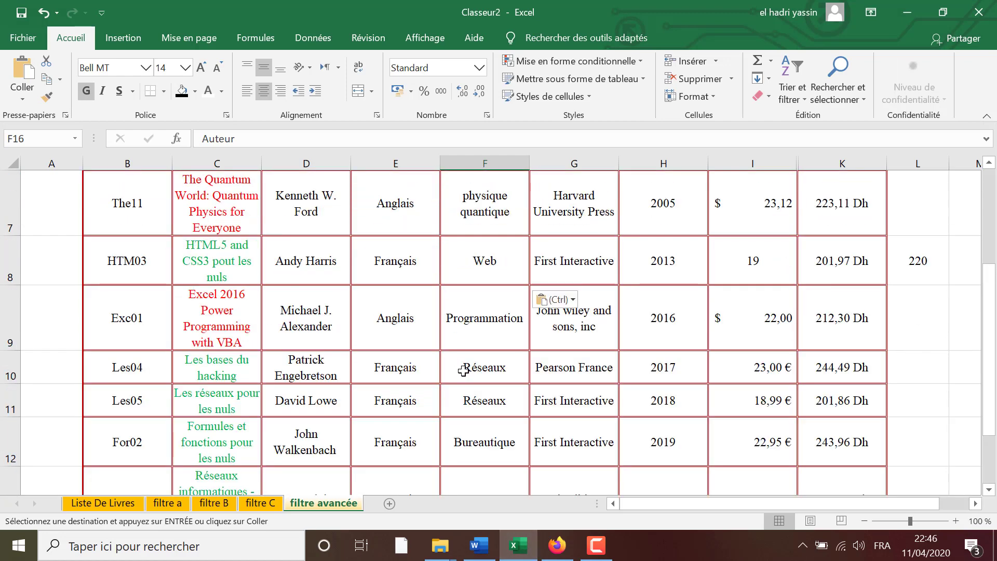
scroll(460, 338, "down", 2)
left_click(463, 296)
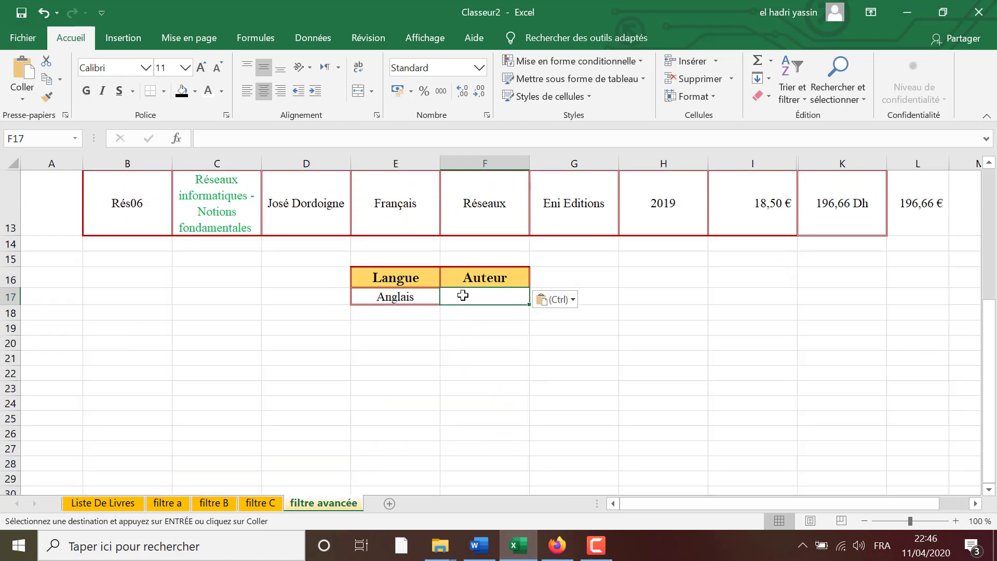
type("*el*")
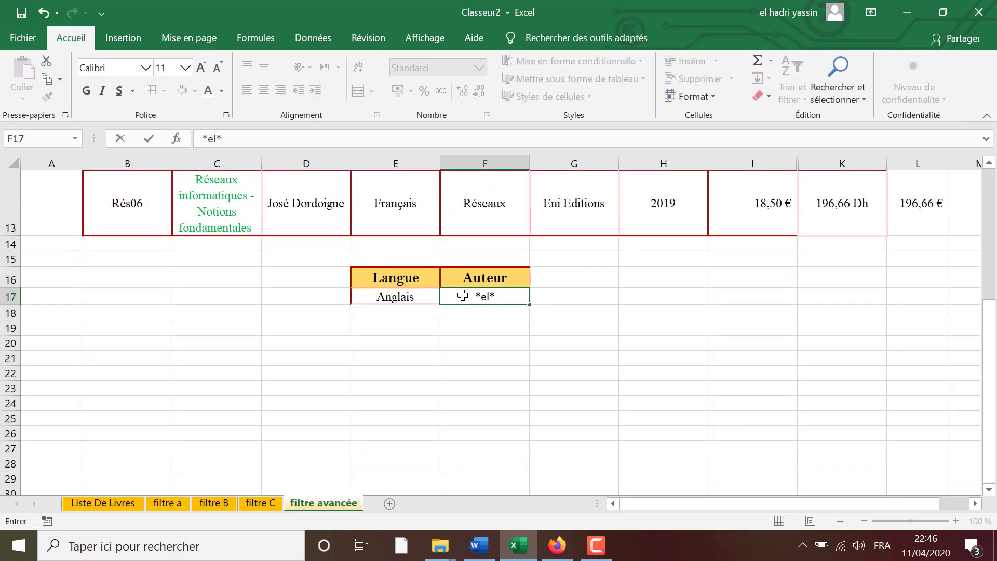
left_click(665, 310)
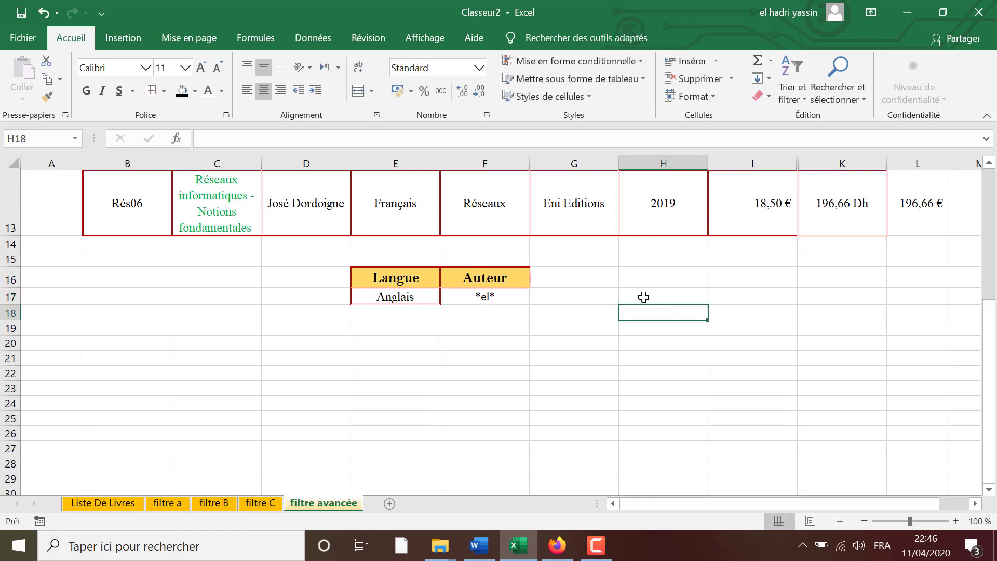
type("A*")
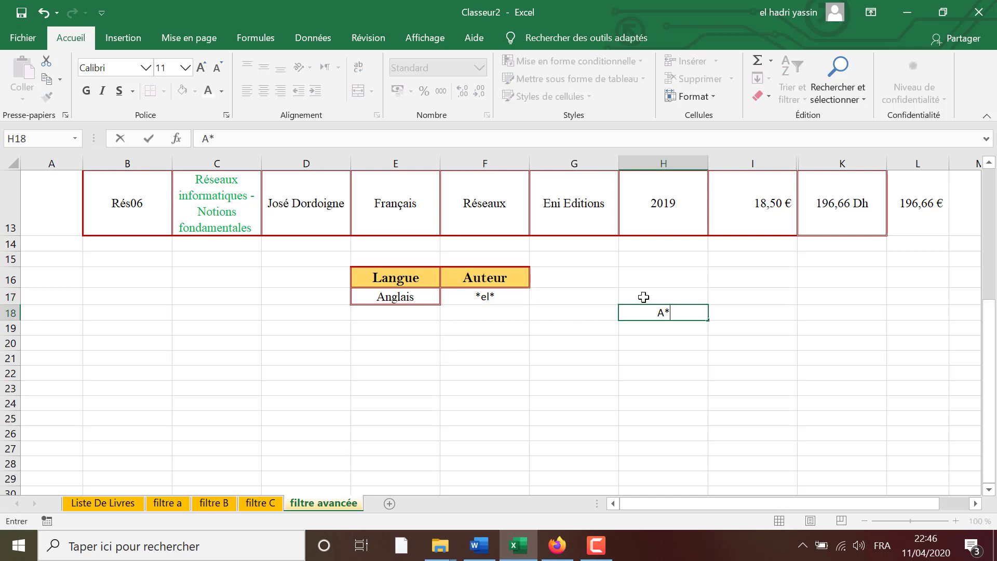
key("Return")
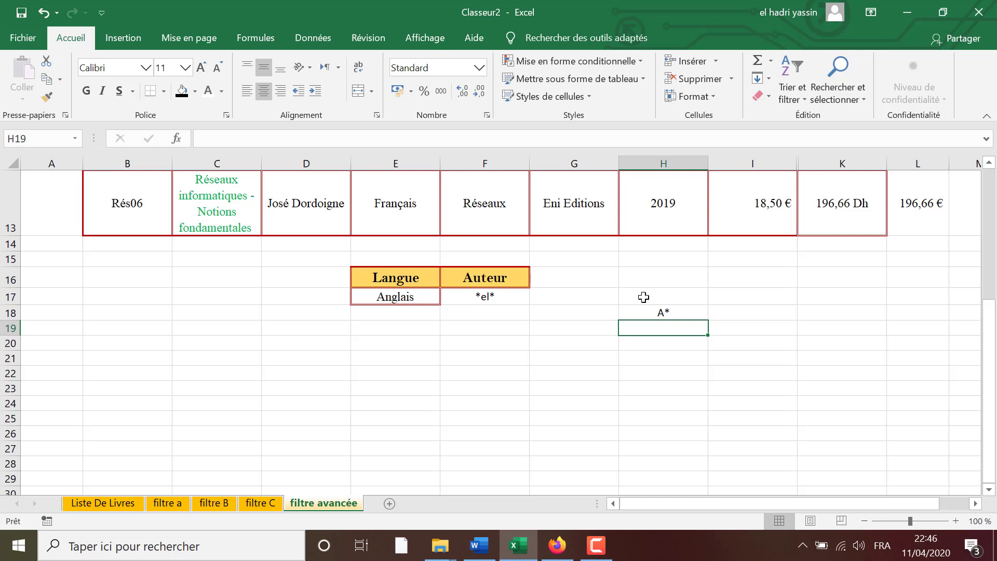
type("*")
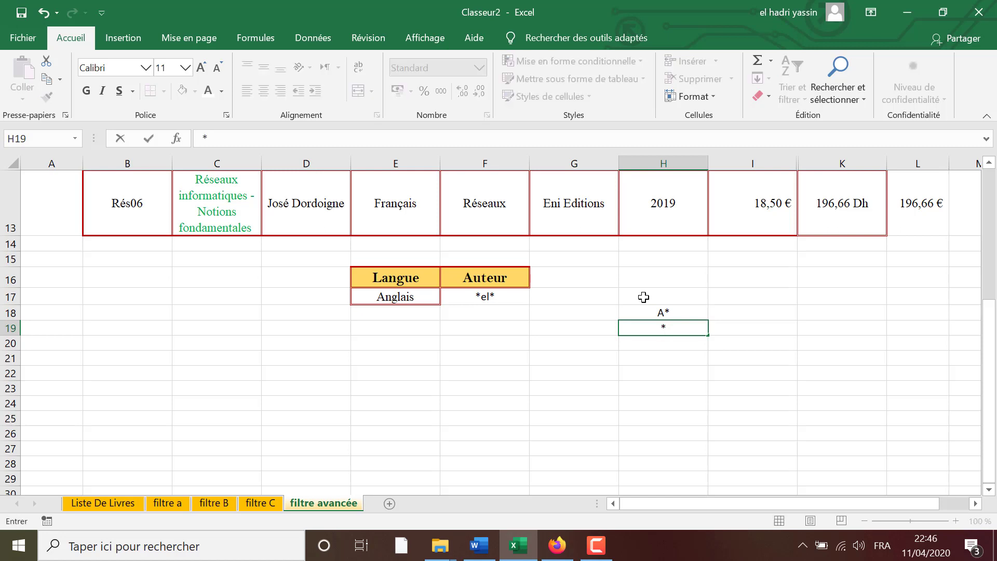
type("D")
key("Return")
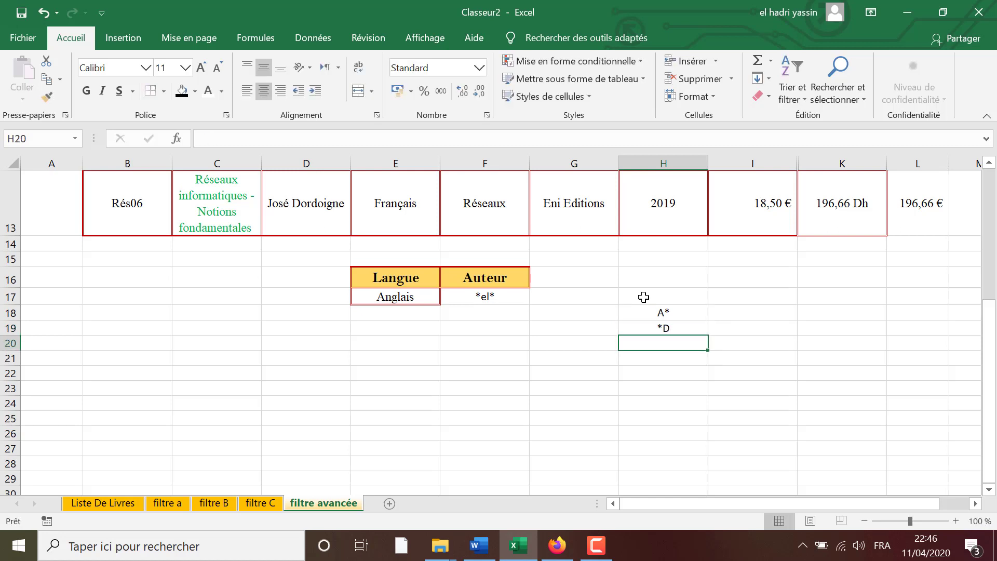
type("el")
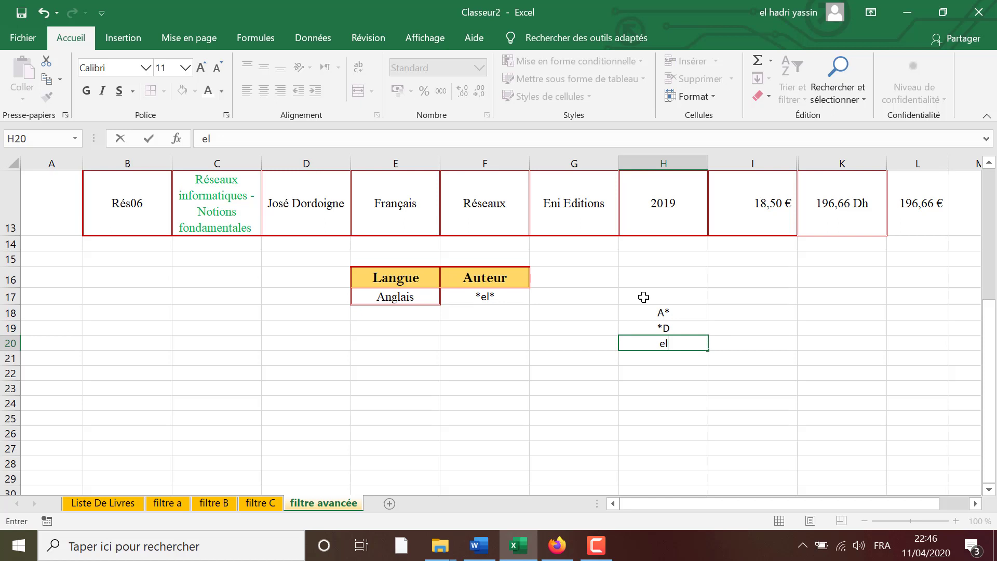
left_click(652, 343)
type("*el")
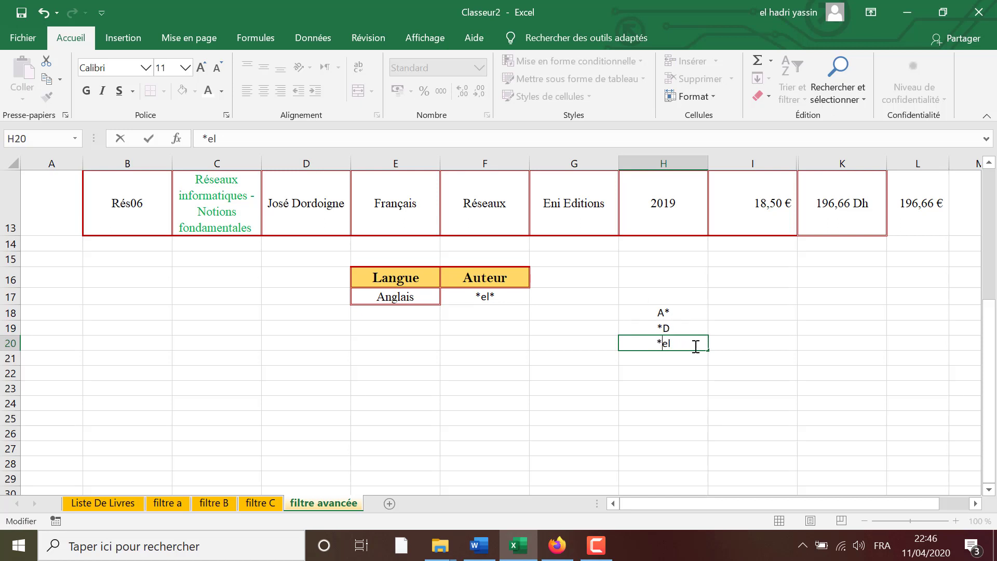
type("*")
key("Return")
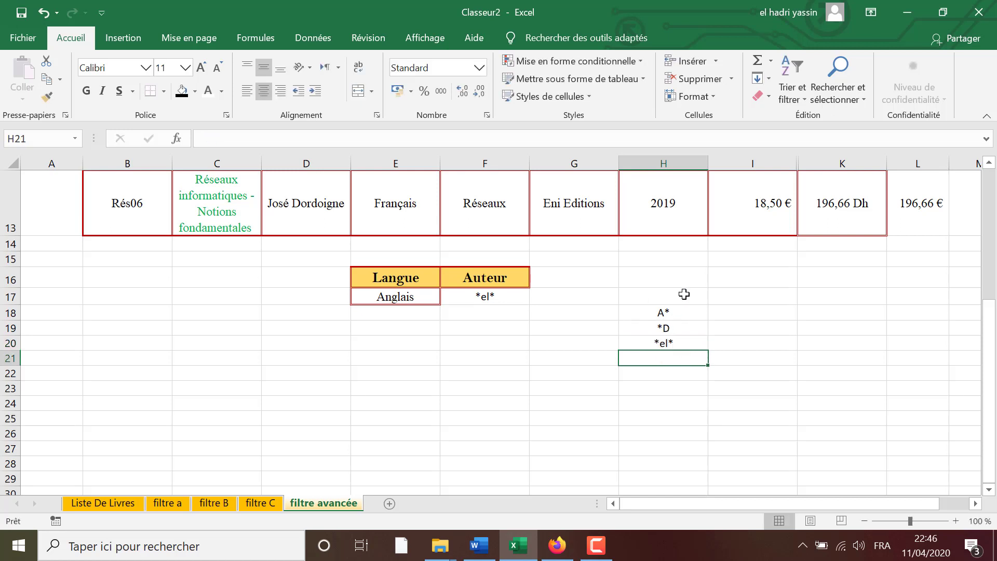
left_click(685, 294)
left_click_drag(711, 303, 708, 364)
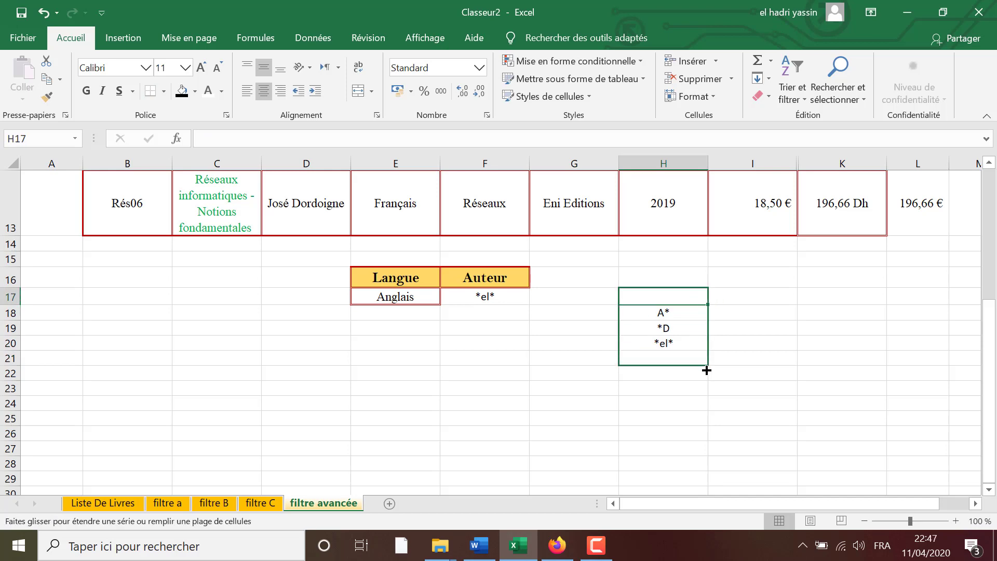
left_click(540, 353)
scroll(542, 339, "up", 3)
scroll(540, 337, "up", 2)
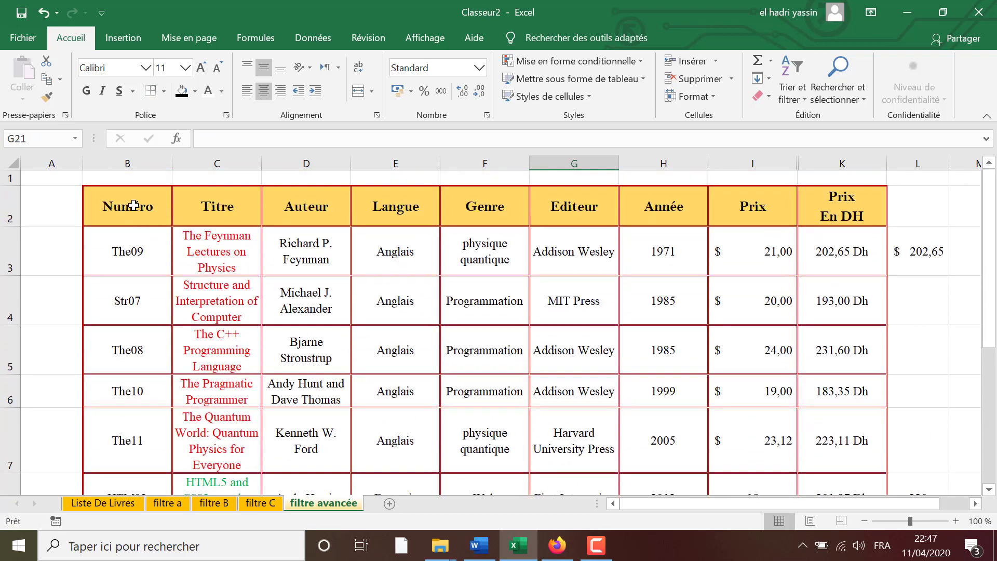
- Advanced-filter B2:K13 with criteria E16:F17, copying results to B19
mouse_move(132, 206)
left_mouse_down()
mouse_move(882, 383)
mouse_move(855, 446)
left_mouse_up()
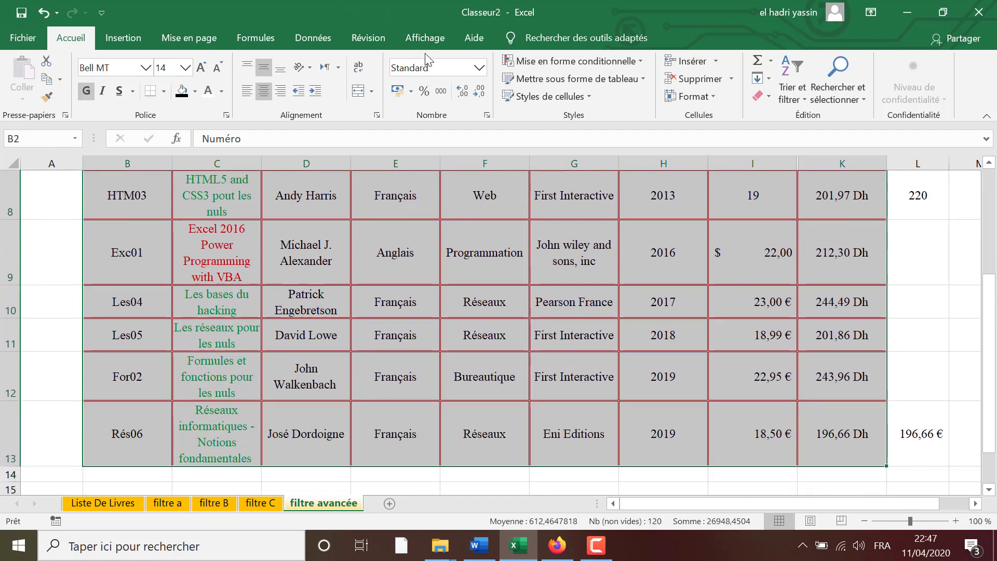
left_click(328, 42)
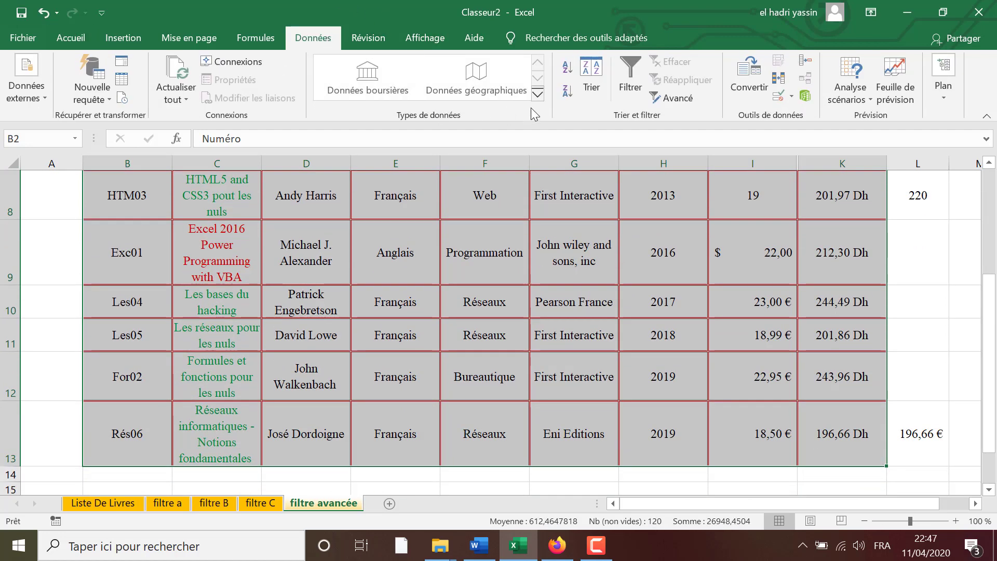
left_click(665, 98)
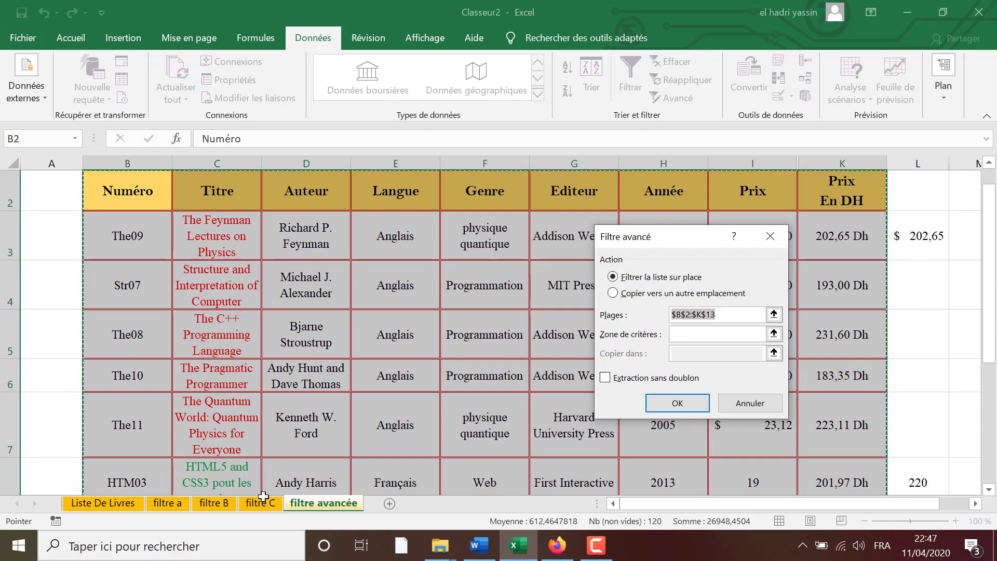
left_click(684, 334)
scroll(517, 368, "down", 2)
scroll(517, 368, "down", 1)
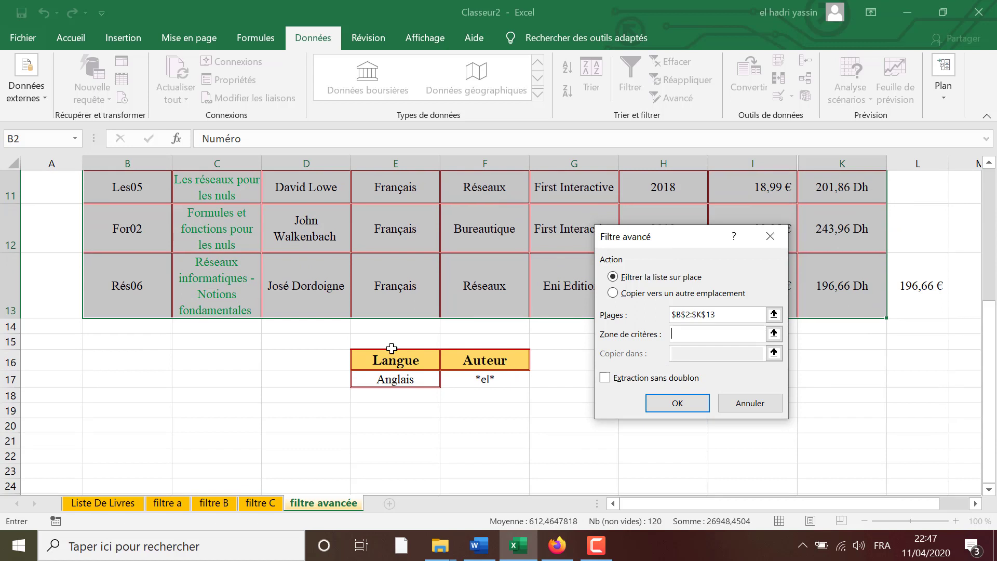
left_click_drag(385, 360, 485, 379)
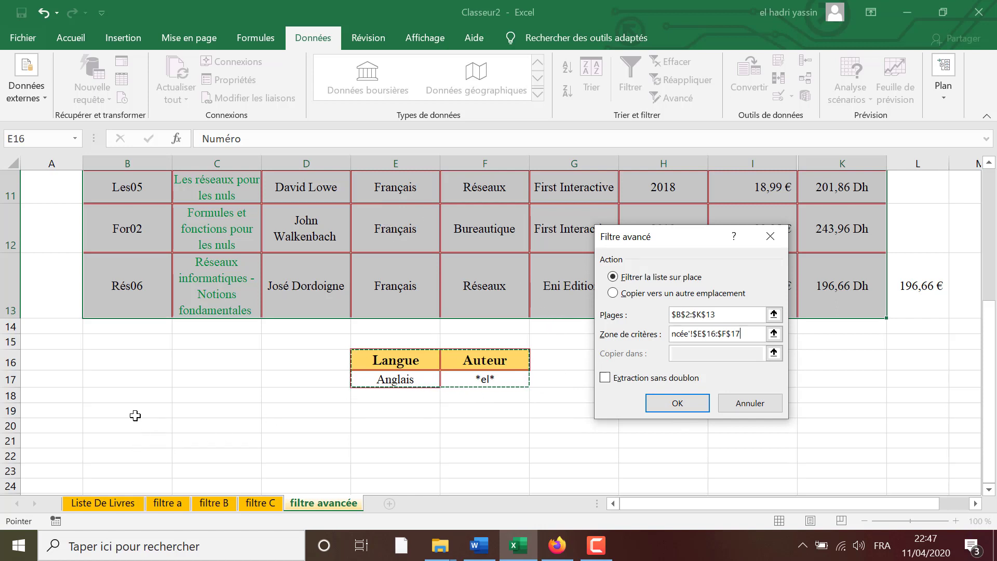
left_click(614, 293)
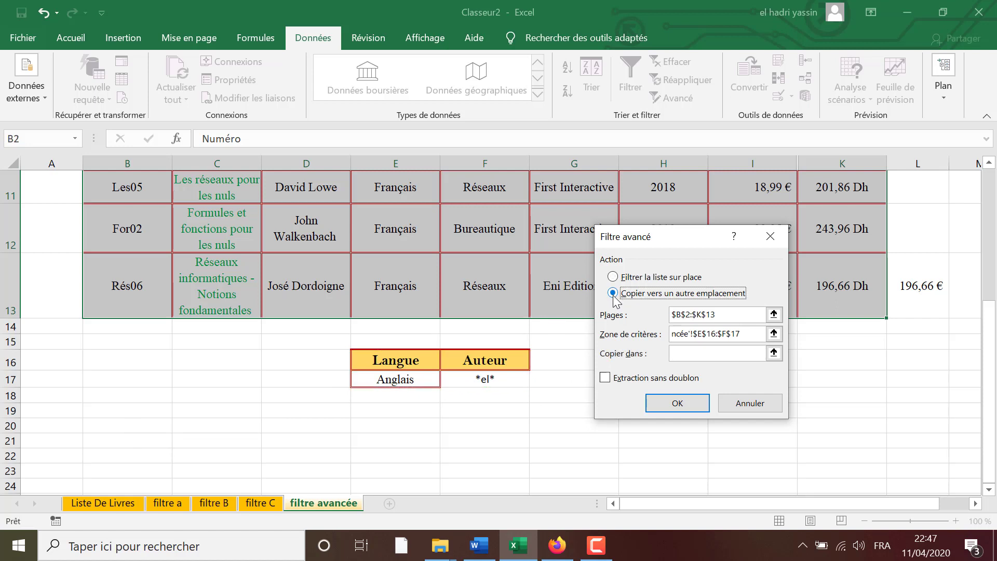
left_click(689, 353)
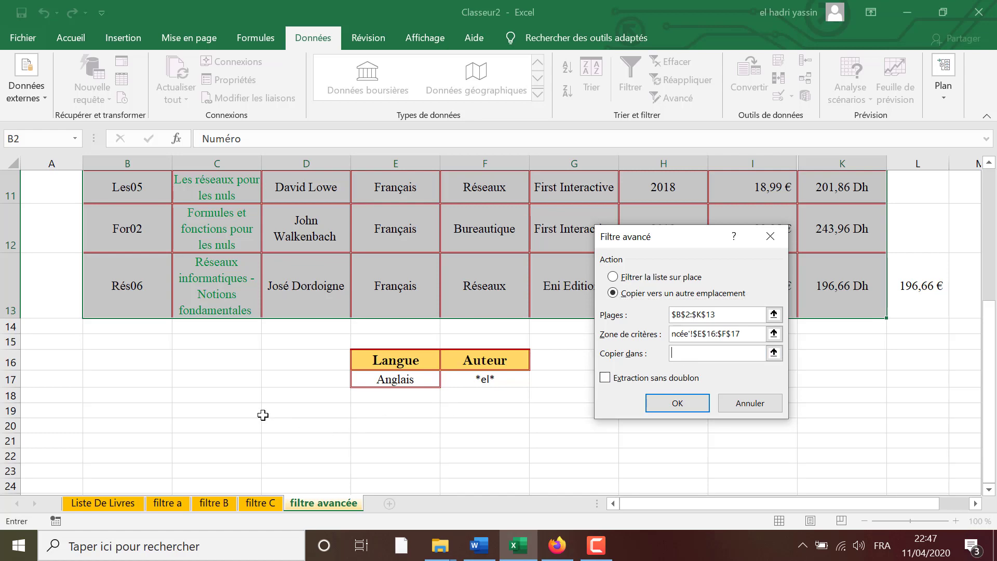
left_click(145, 410)
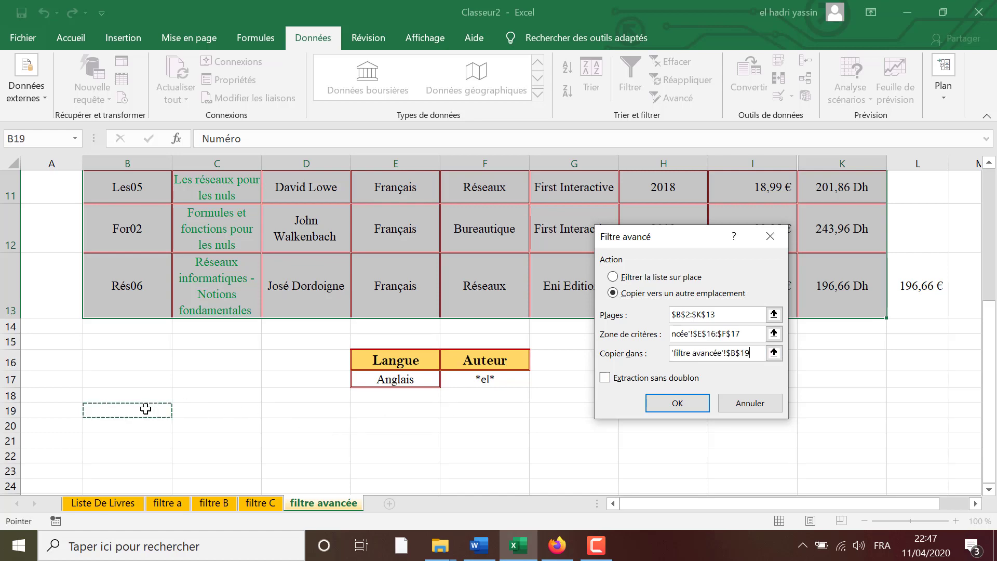
left_click(681, 402)
- Highlight the matching 'el' letters in the Michael author names in D20 and D21
scroll(682, 402, "down", 4)
scroll(675, 405, "down", 1)
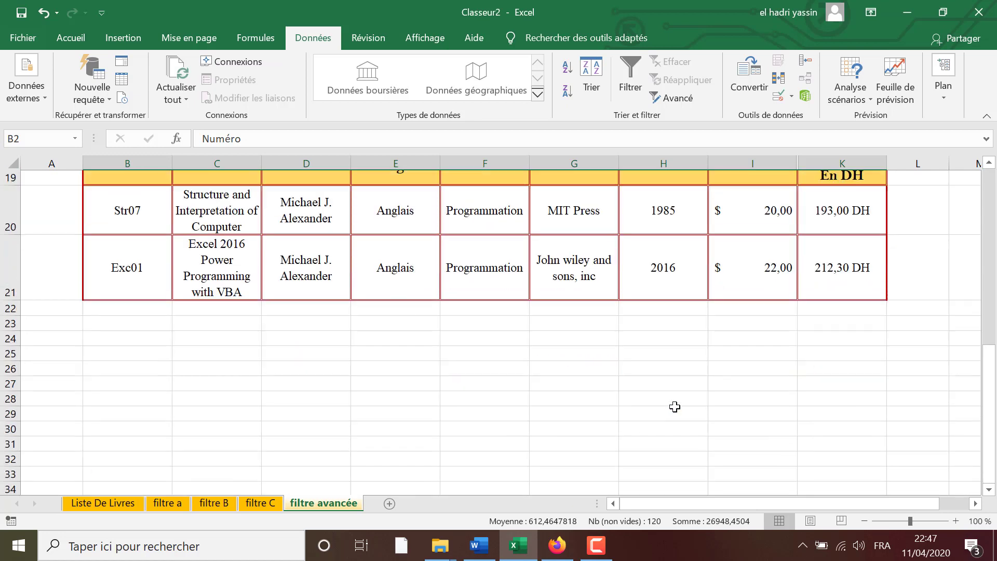
scroll(676, 406, "up", 1)
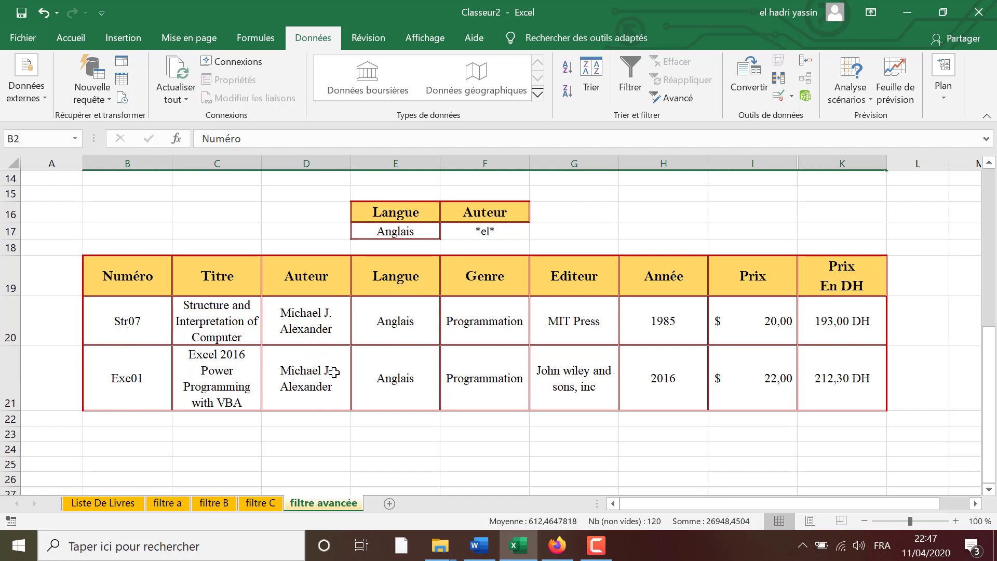
double_click(316, 314)
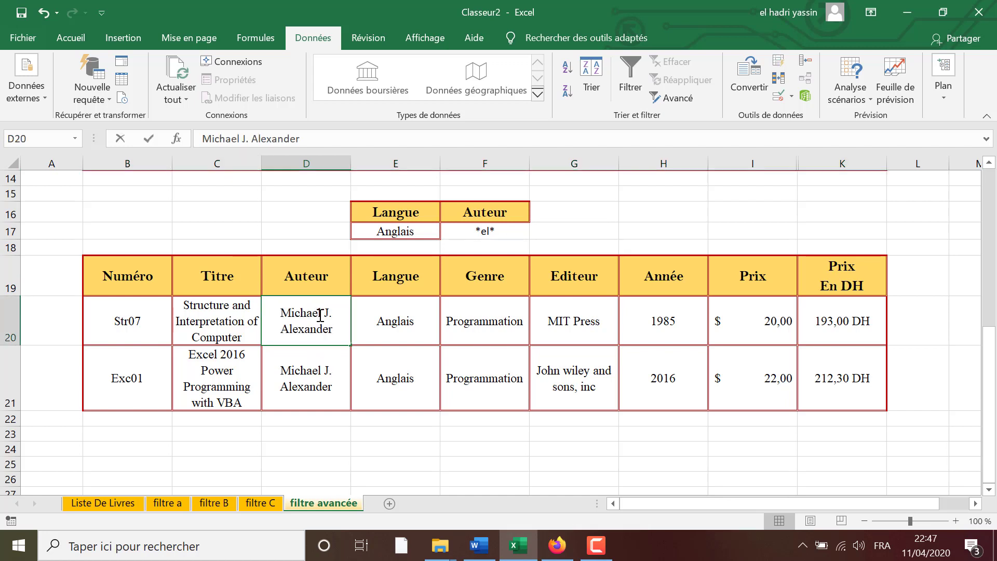
left_click_drag(315, 314, 320, 314)
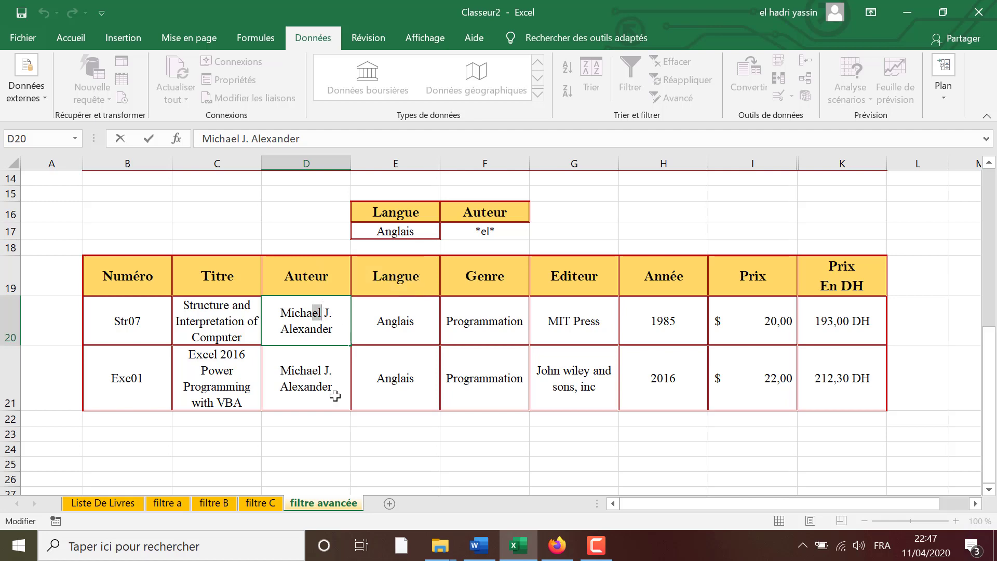
double_click(313, 371)
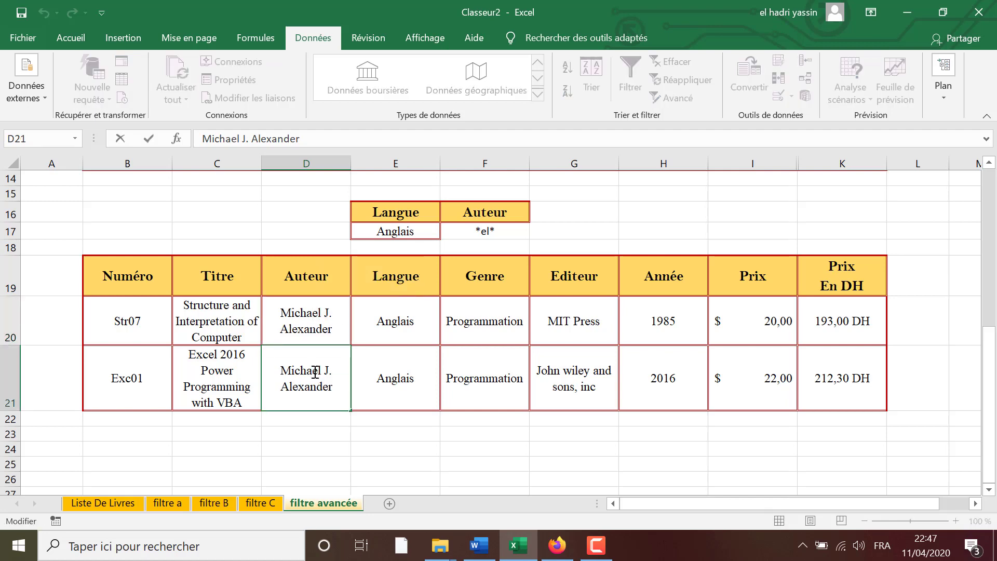
left_click_drag(313, 372, 321, 372)
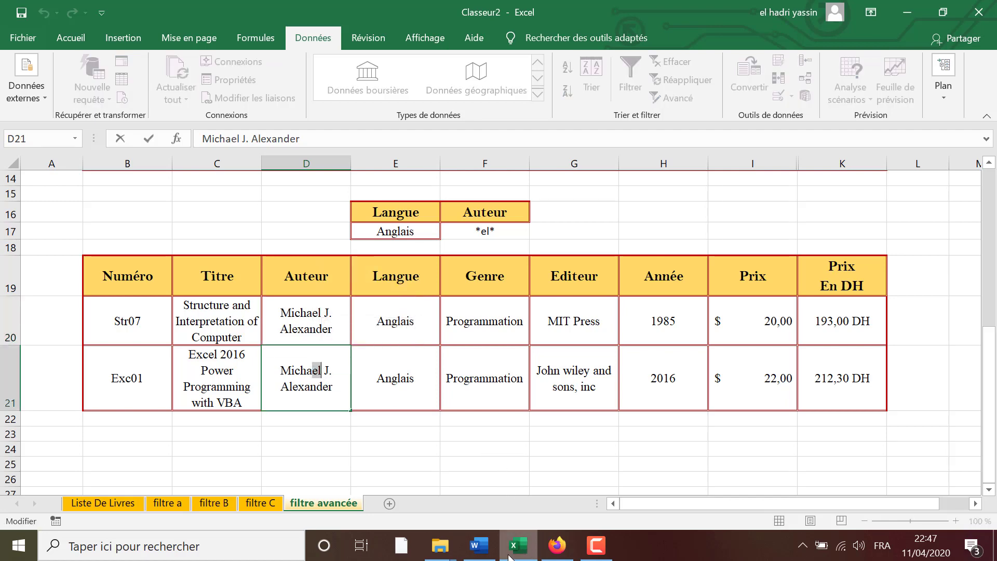
- Colour 'programmation', 'physique quantique' and '30 caractères' red in exercise e
left_click(479, 547)
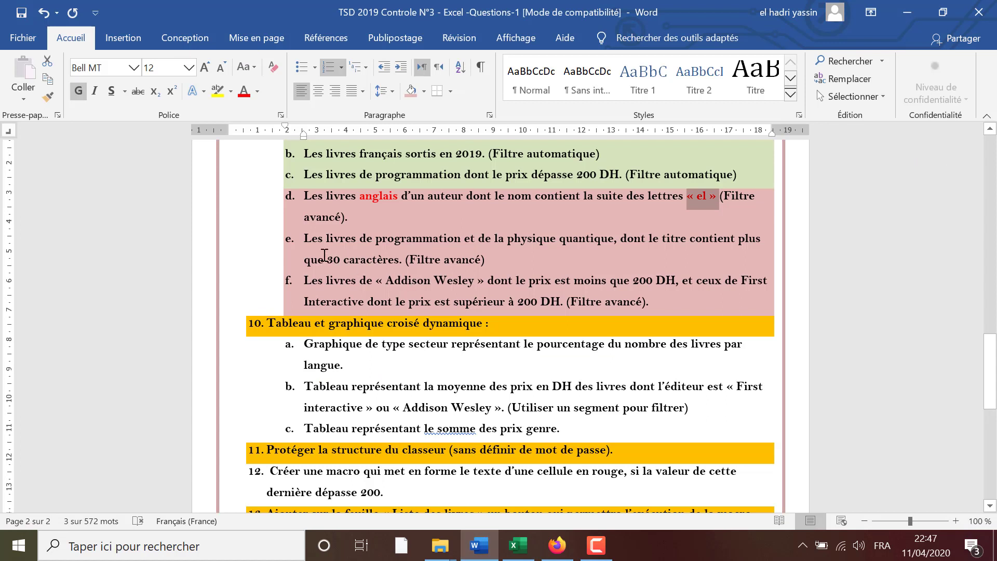
double_click(415, 239)
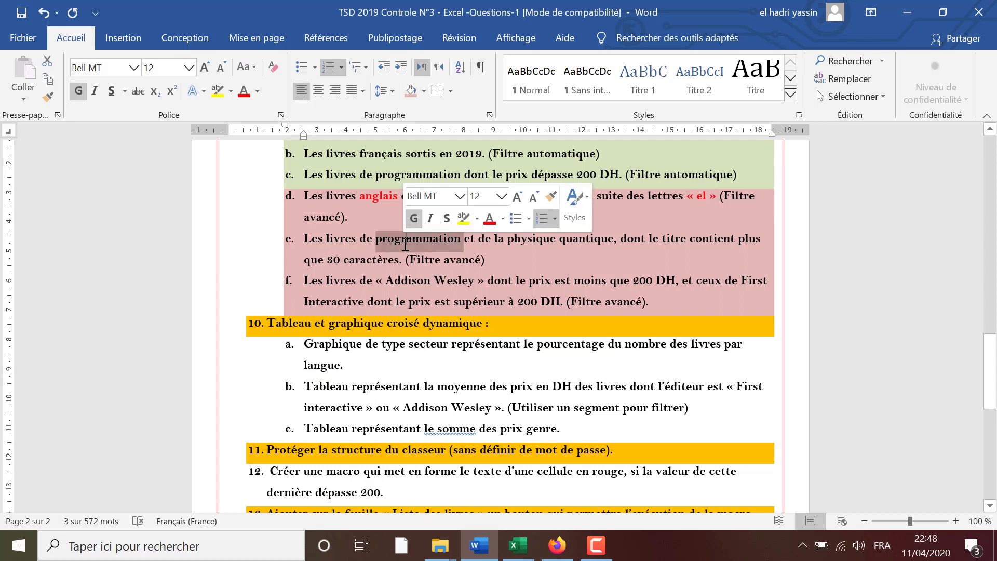
left_click(243, 94)
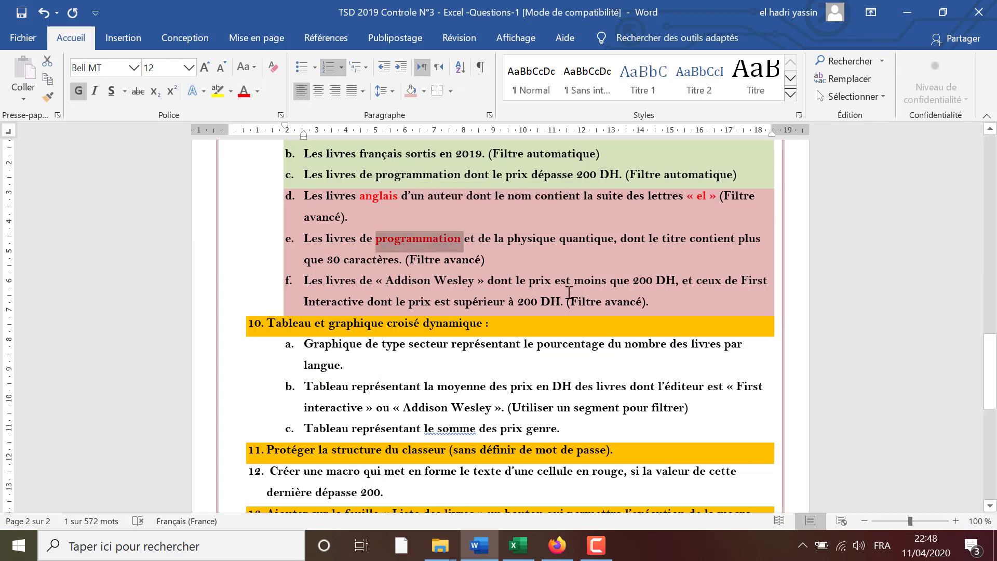
left_click_drag(508, 240, 614, 240)
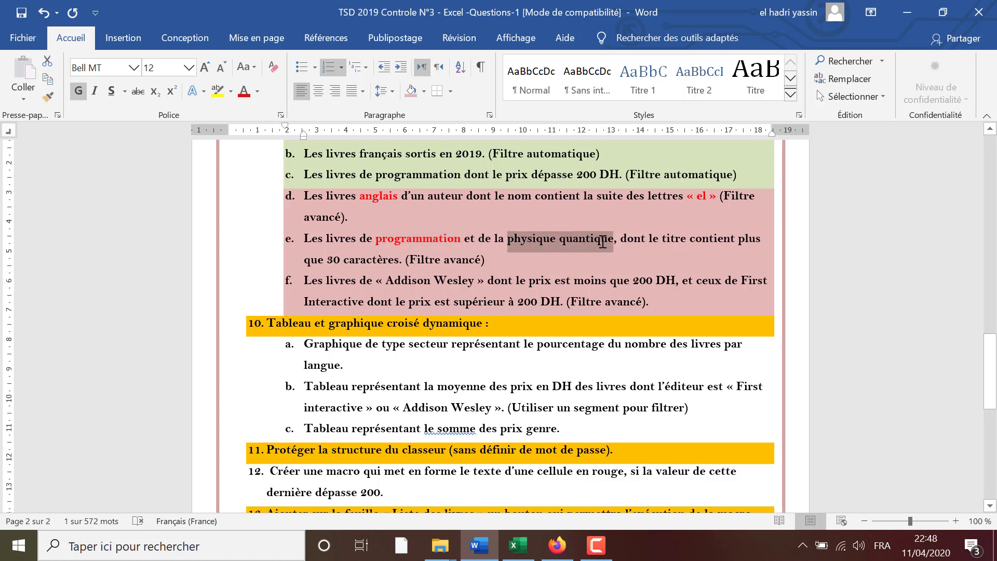
left_click(244, 93)
left_click_drag(329, 260, 399, 260)
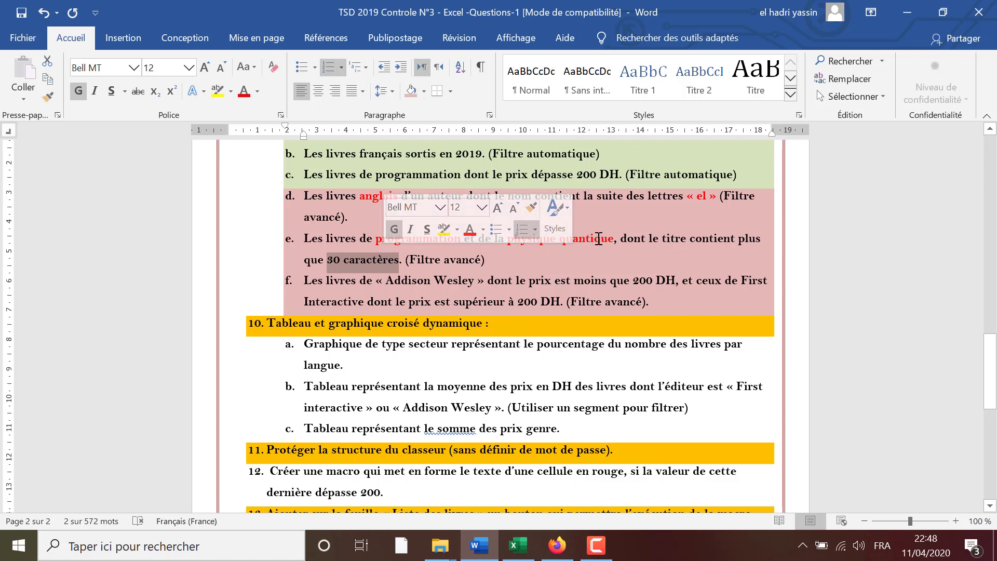
left_click(244, 92)
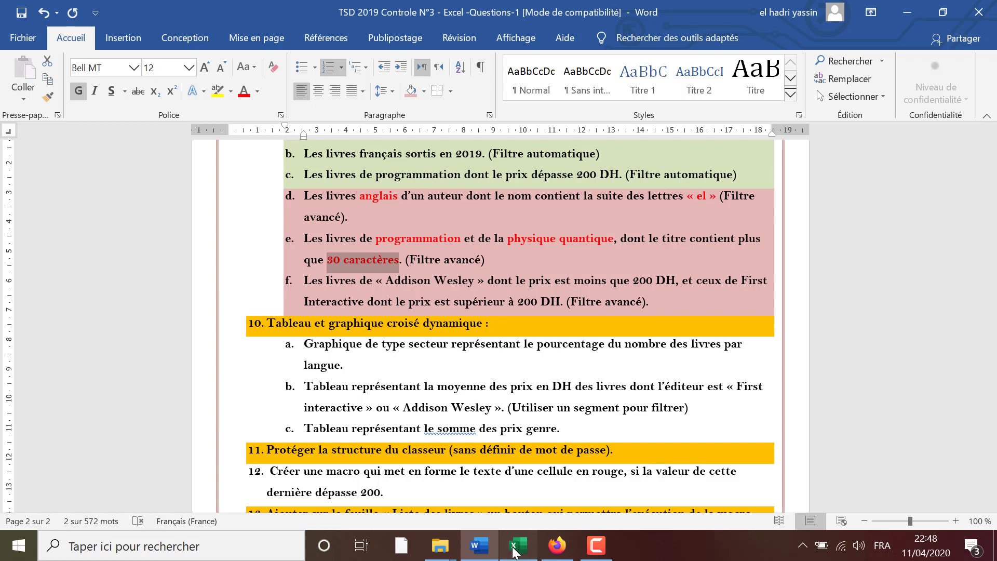
left_click(528, 540)
- Copy the Genre header from F2 into cell E24
scroll(530, 348, "up", 5)
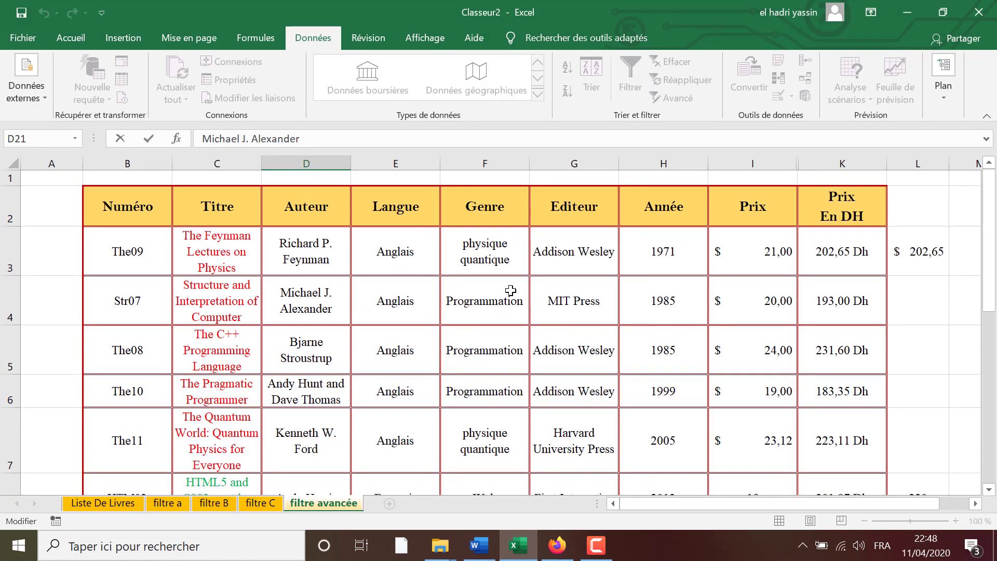
left_click(496, 208)
right_click(496, 208)
left_click(524, 208)
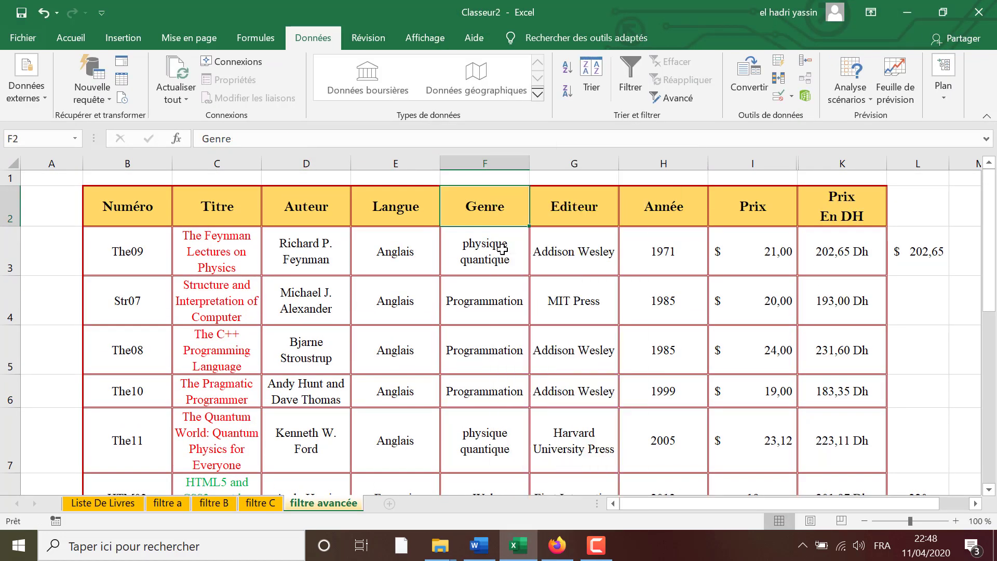
scroll(467, 346, "down", 6)
left_click(396, 363)
right_click(396, 363)
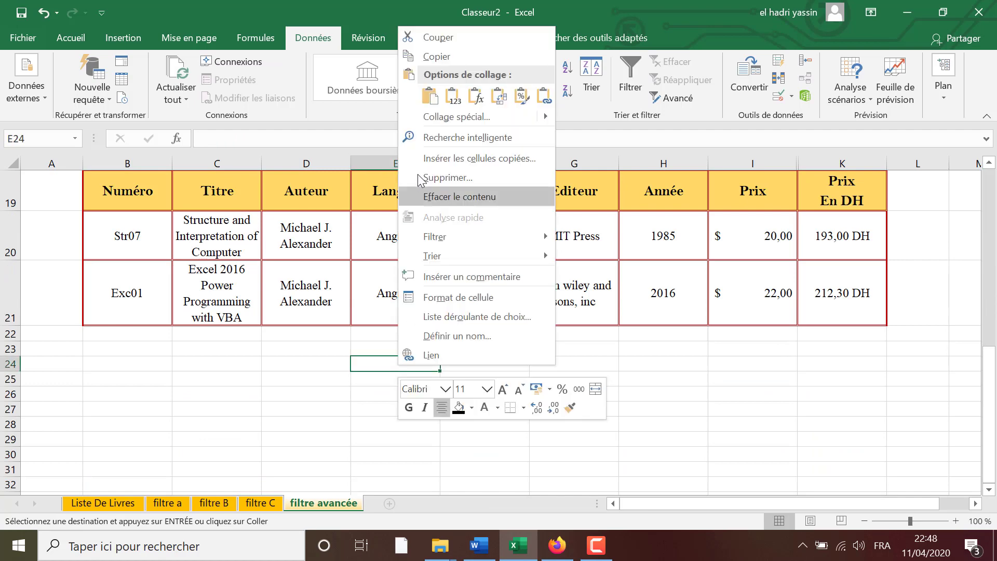
left_click(429, 96)
- Copy Programmation from F4 into E25 under the Genre criterion
scroll(503, 212, "up", 3)
scroll(503, 211, "up", 3)
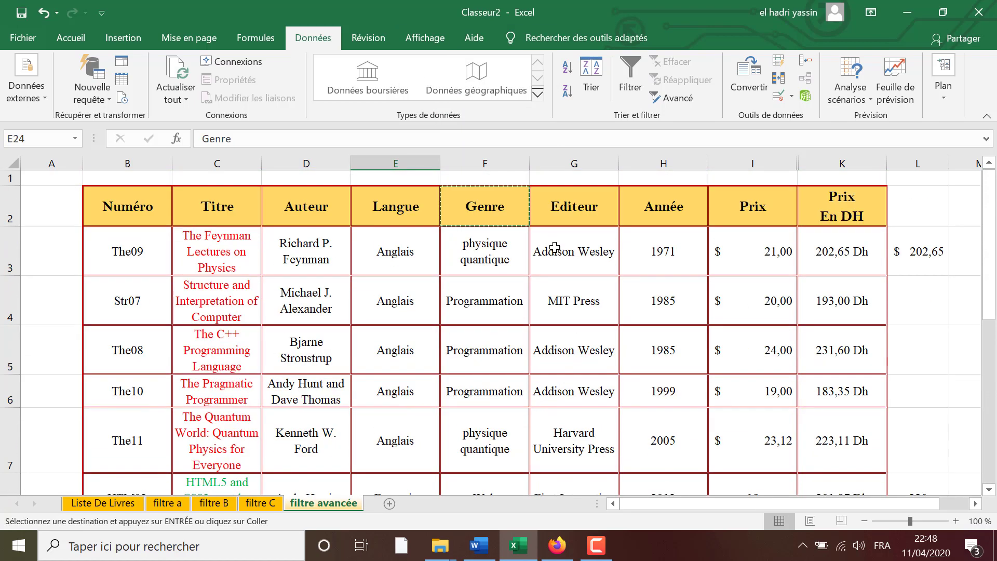
scroll(513, 304, "up", 1)
left_click(513, 304)
right_click(513, 303)
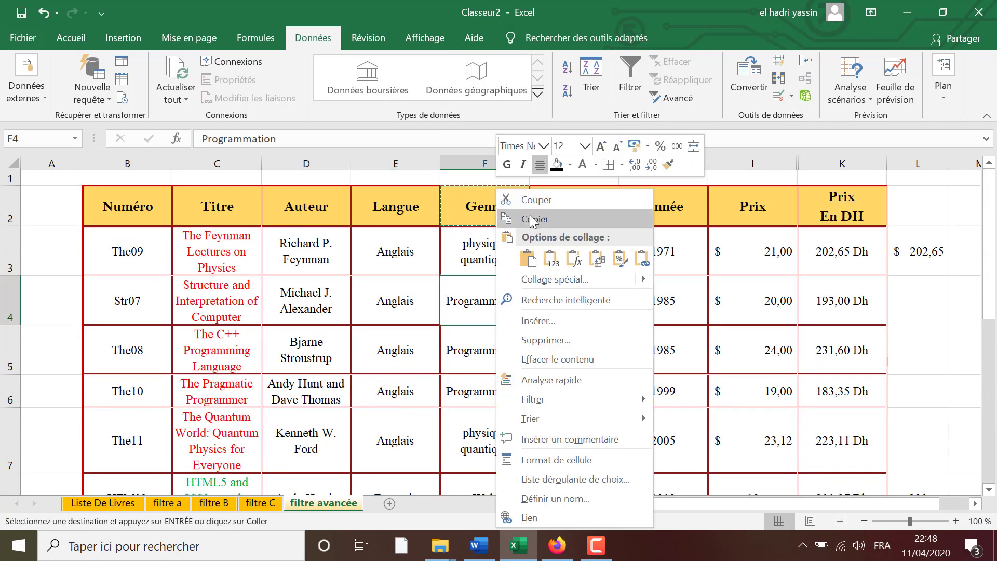
left_click(534, 217)
scroll(473, 327, "down", 4)
scroll(473, 327, "down", 3)
left_click(414, 231)
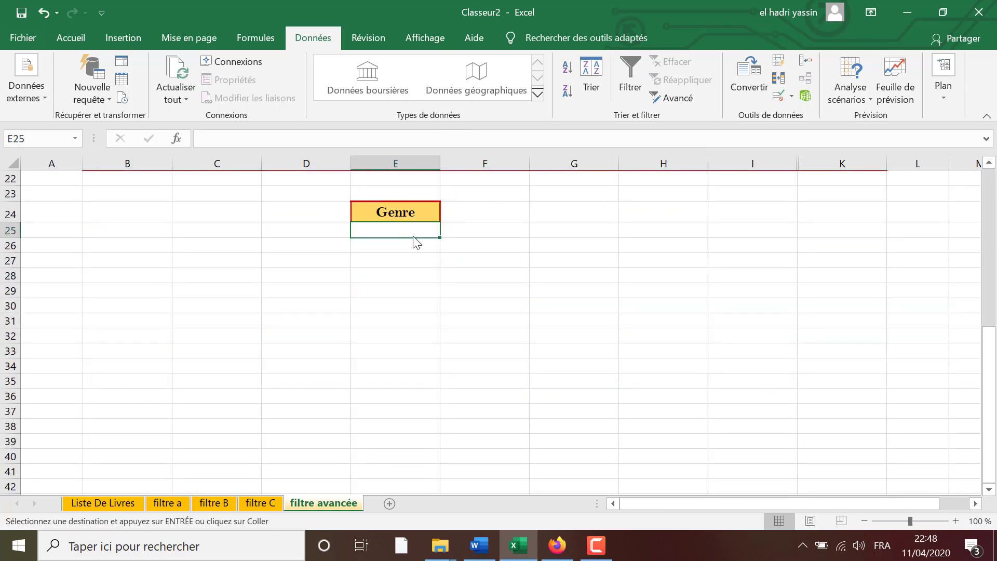
right_click(414, 231)
left_click(450, 260)
scroll(470, 277, "up", 2)
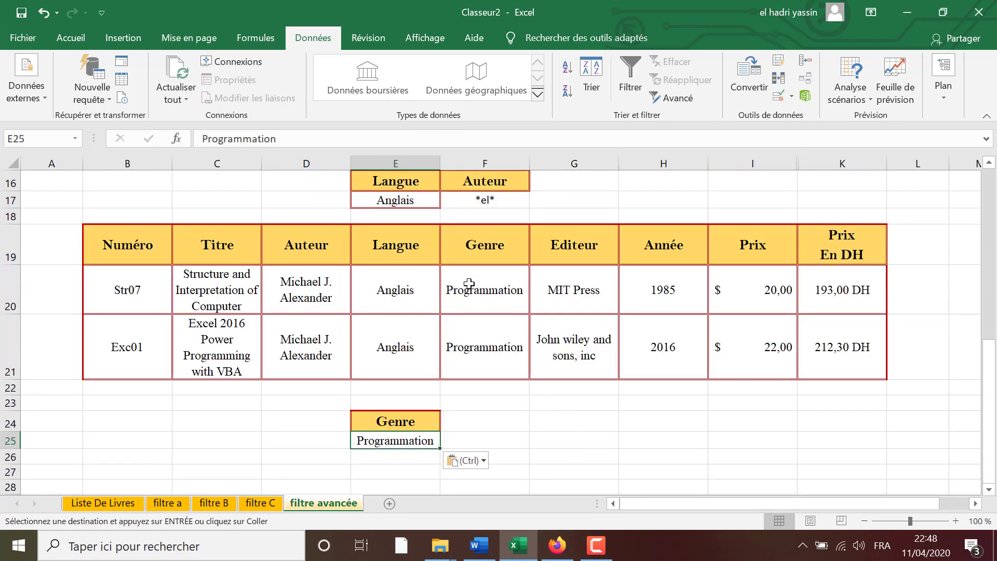
left_click(479, 546)
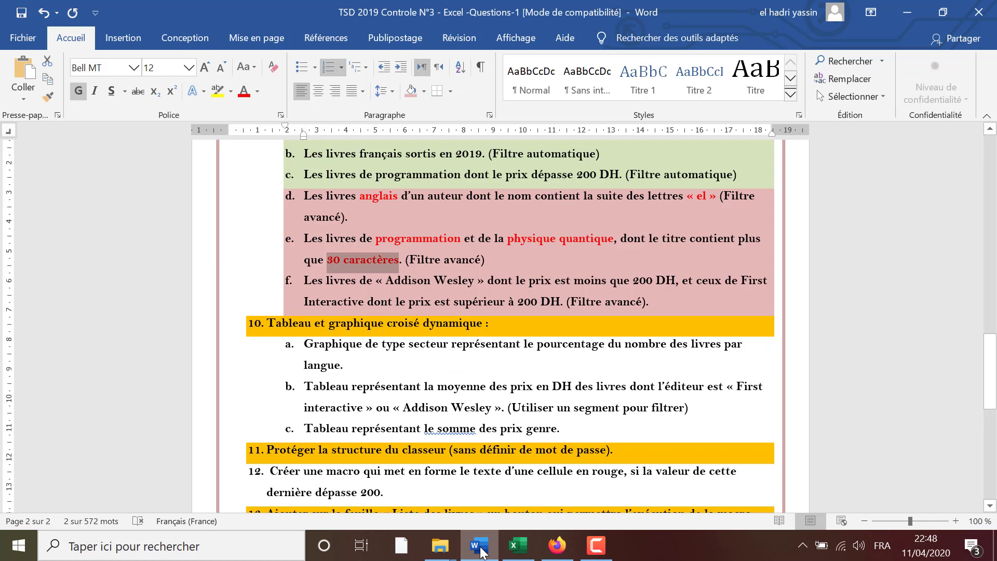
left_click(479, 547)
- Copy physique quantique from F3 into cell E26 below Programmation
scroll(597, 307, "up", 5)
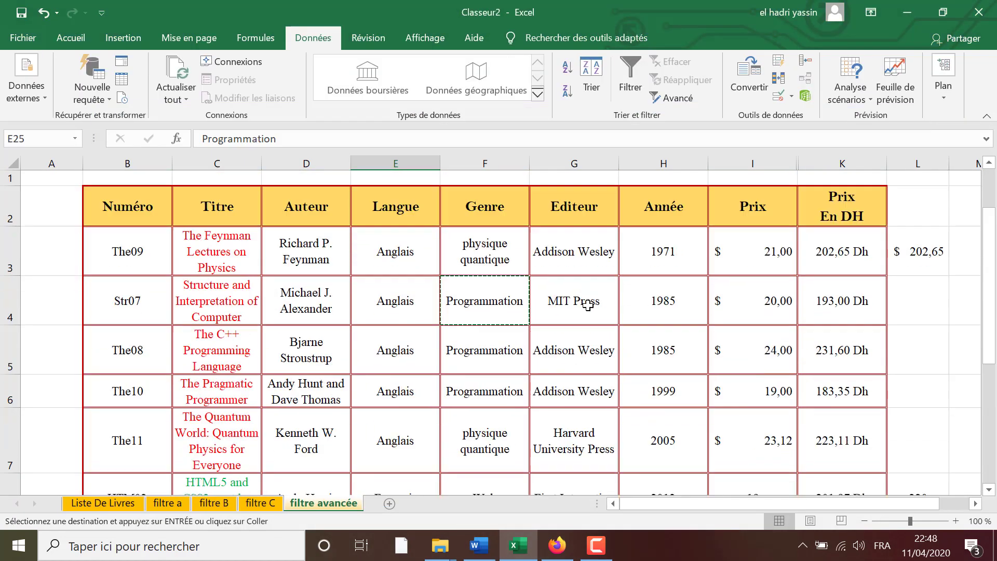
left_click_drag(492, 205, 496, 242)
right_click(489, 208)
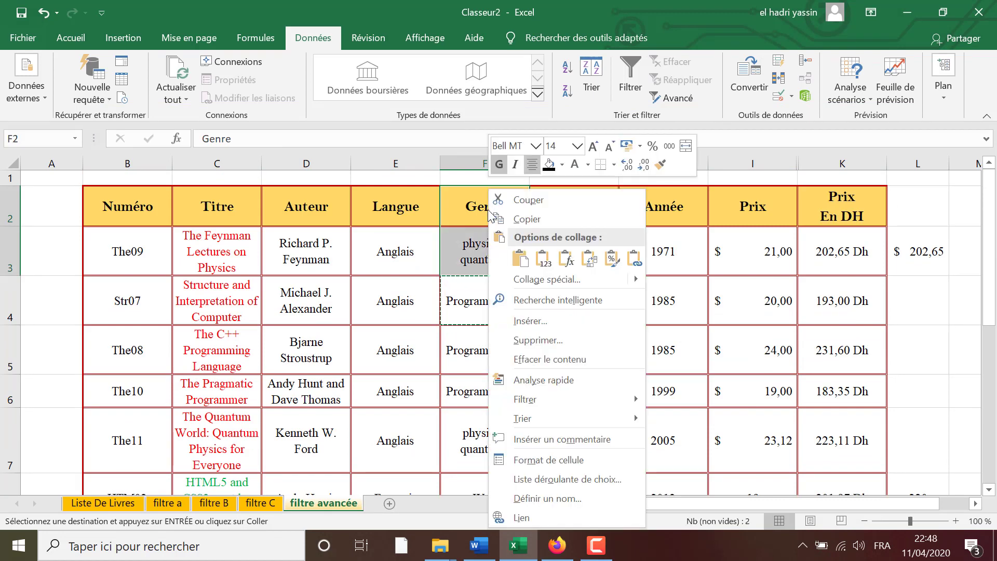
left_click(526, 220)
scroll(503, 310, "down", 3)
scroll(470, 336, "down", 3)
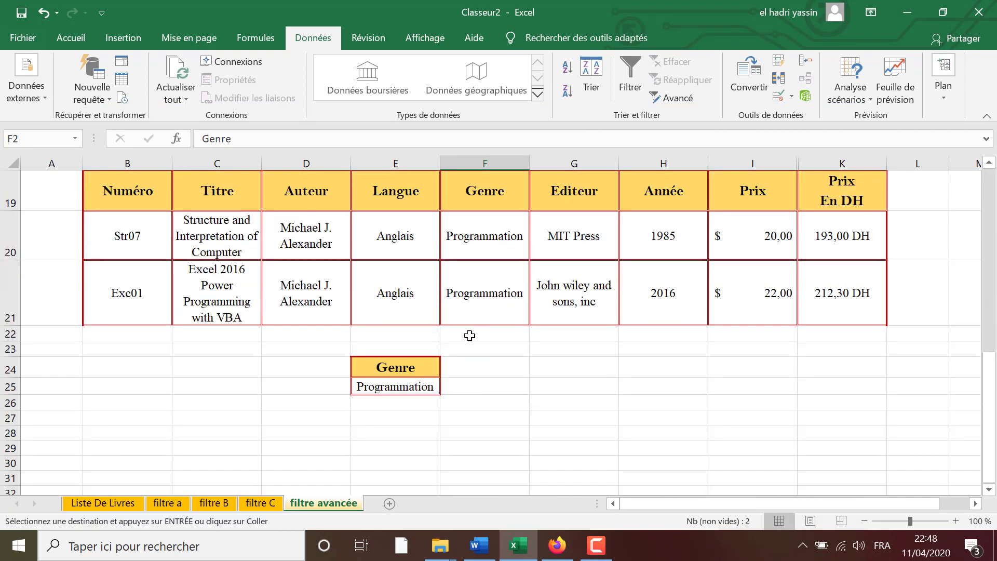
left_click(461, 368)
left_click(406, 403)
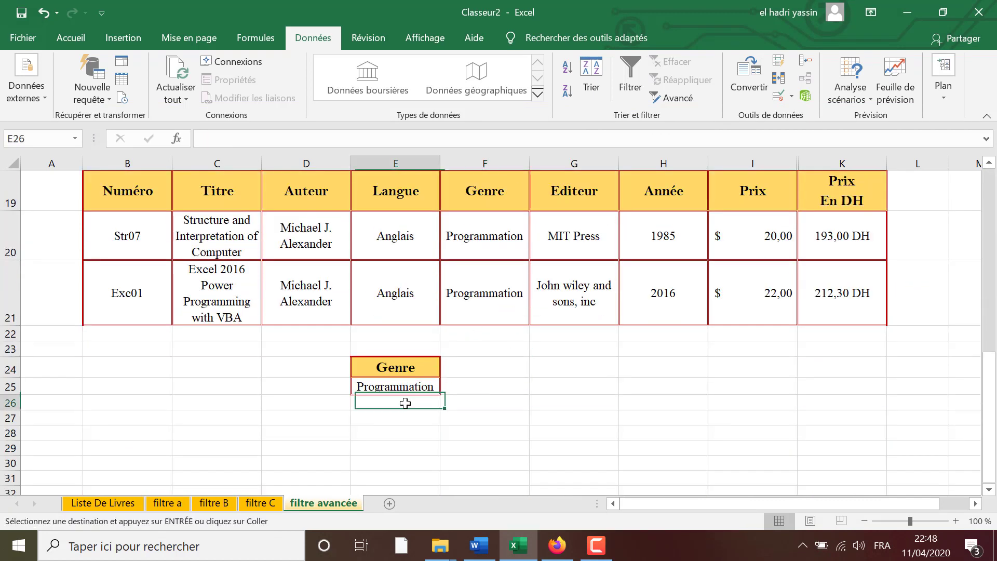
scroll(486, 264, "up", 4)
scroll(487, 264, "up", 2)
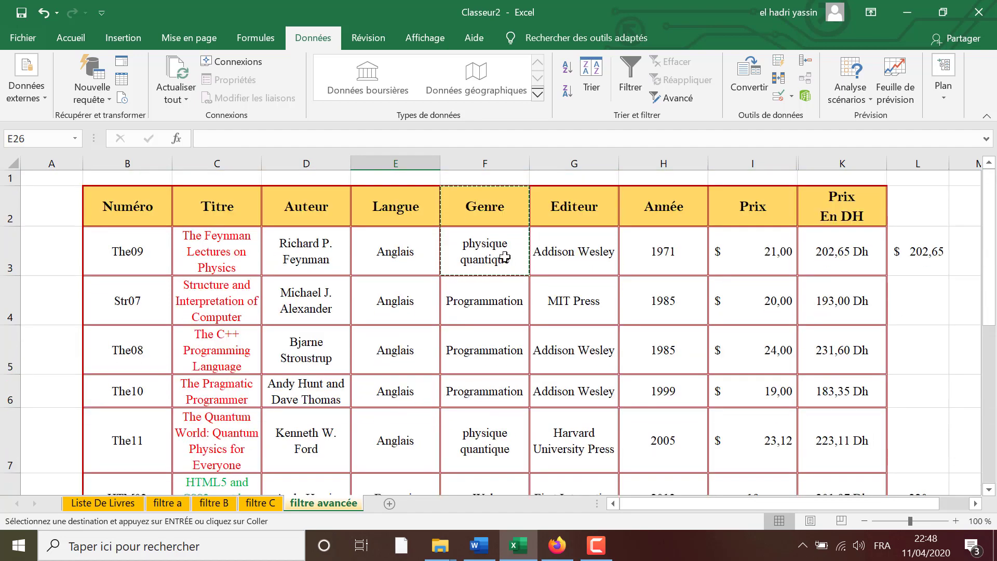
left_click(499, 252)
right_click(499, 252)
left_click(525, 217)
scroll(461, 318, "down", 6)
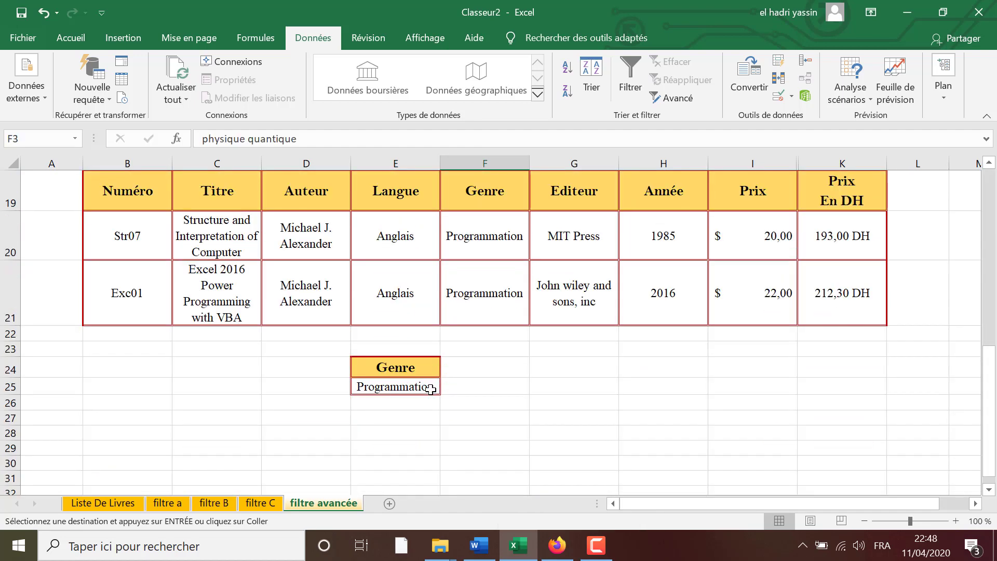
right_click(397, 403)
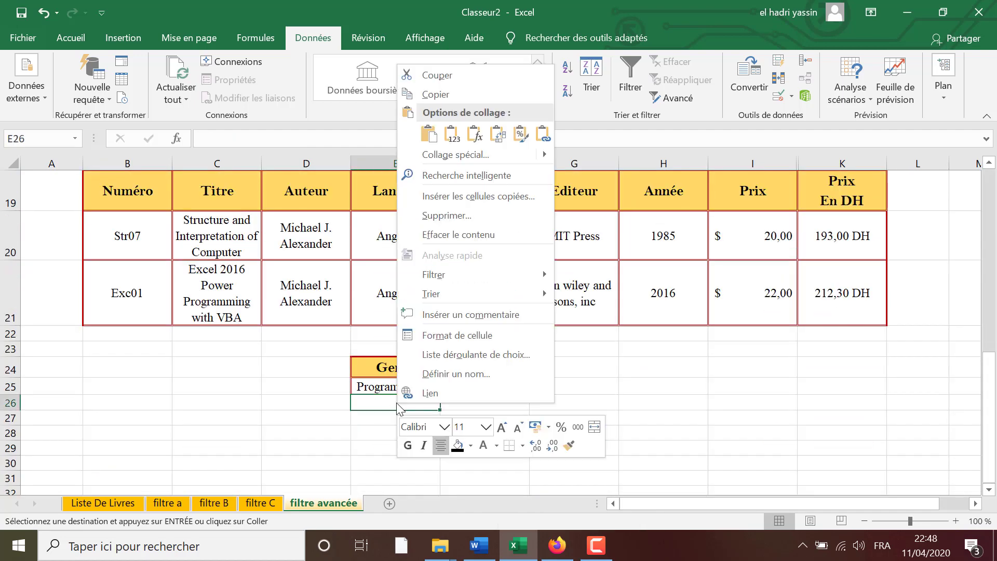
left_click(429, 134)
- Re-check the exercise in Word and return to the Genre criteria block in Excel
left_click(478, 545)
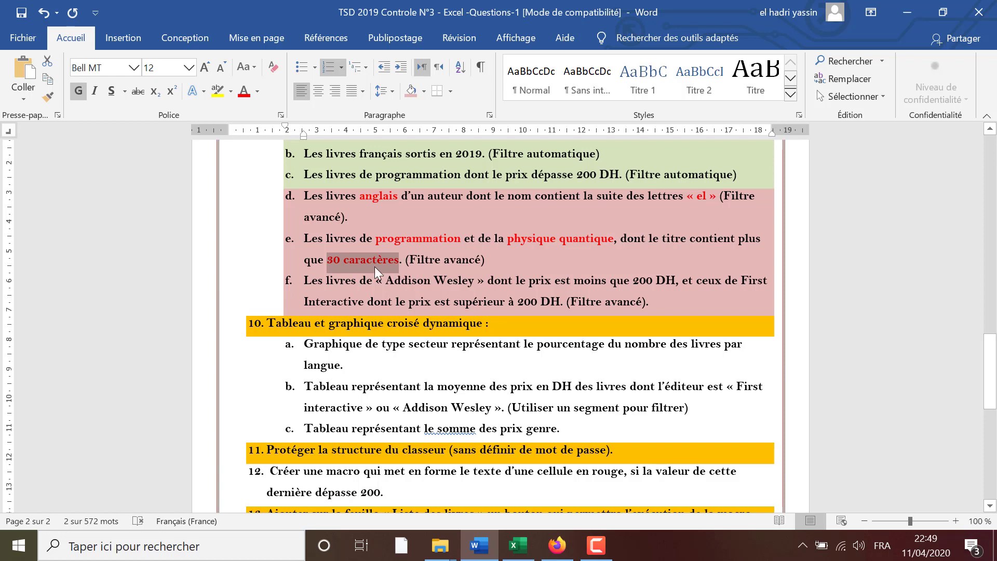
left_click(518, 545)
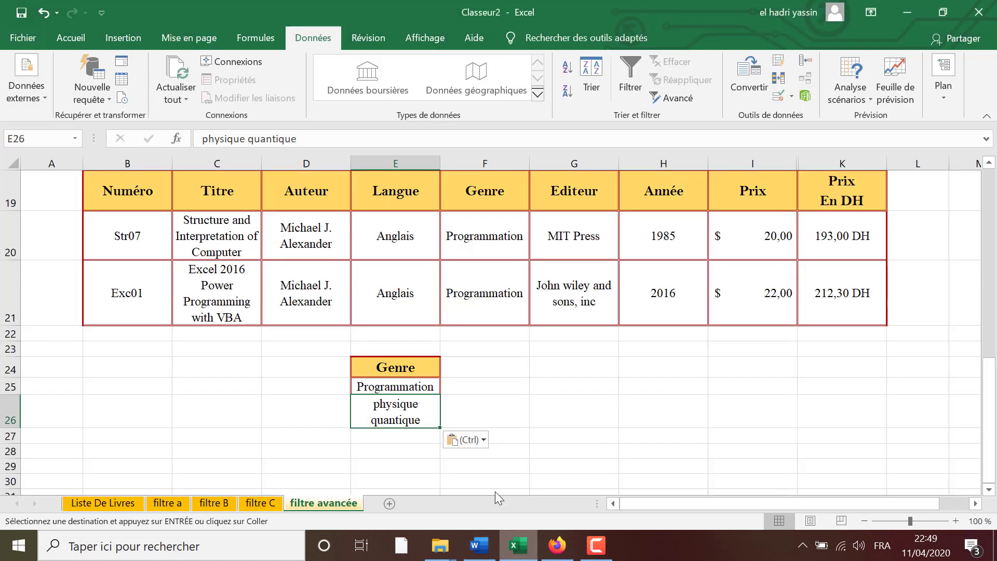
scroll(472, 370, "up", 2)
scroll(471, 370, "up", 4)
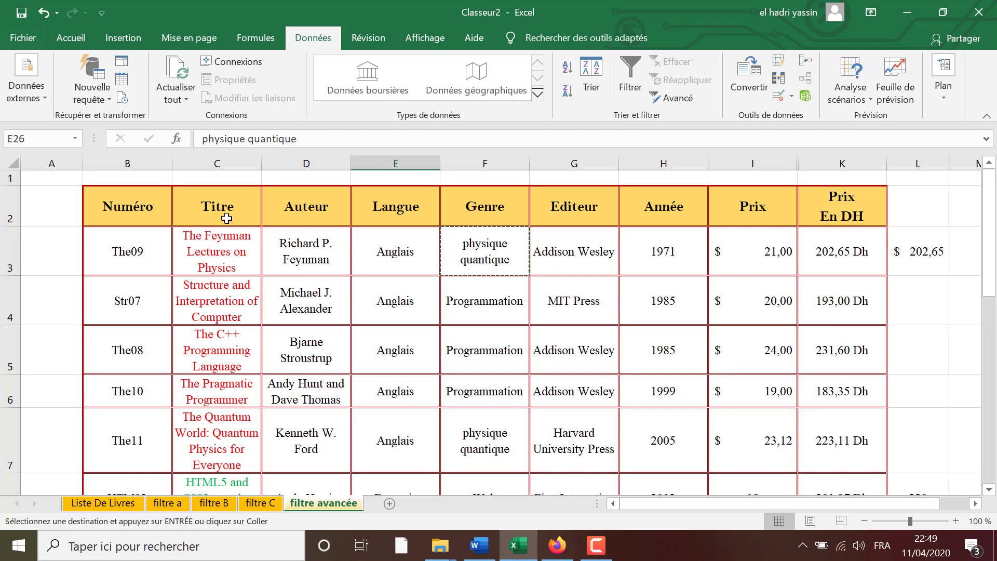
scroll(431, 426, "down", 5)
scroll(445, 436, "down", 1)
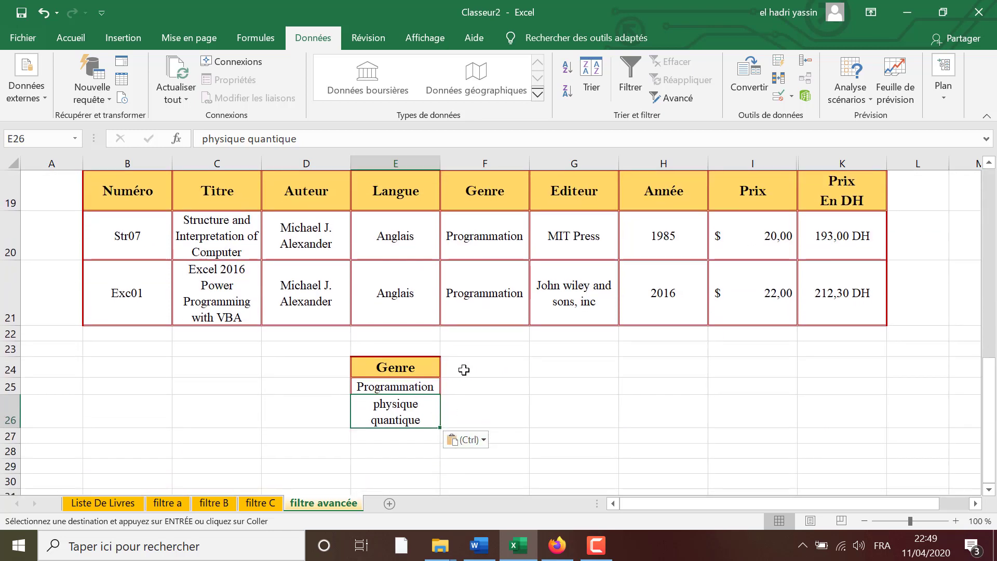
- Enter a test =NBCAR formula on a sample name in I25, returning 6
left_click(464, 370)
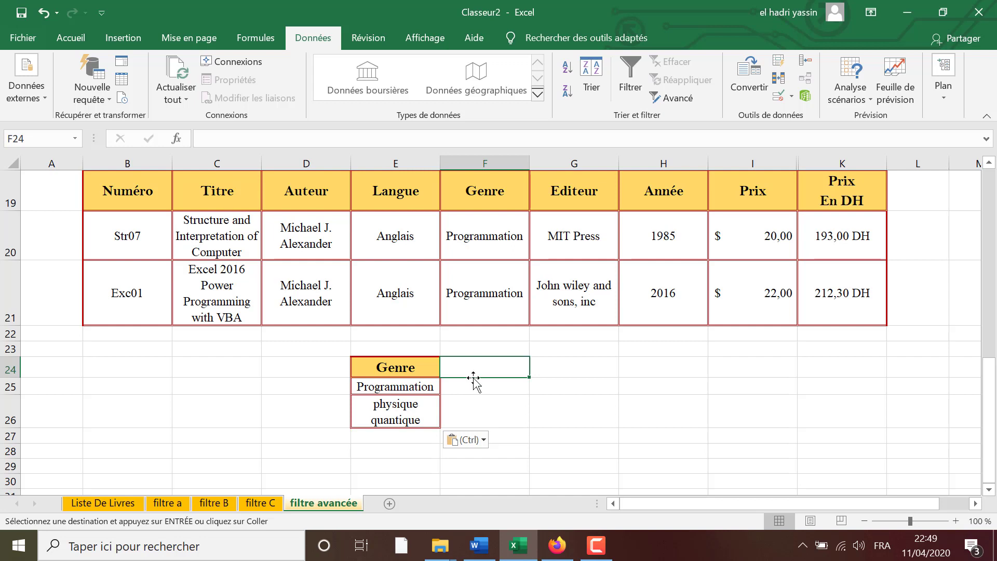
left_click(765, 387)
type("=")
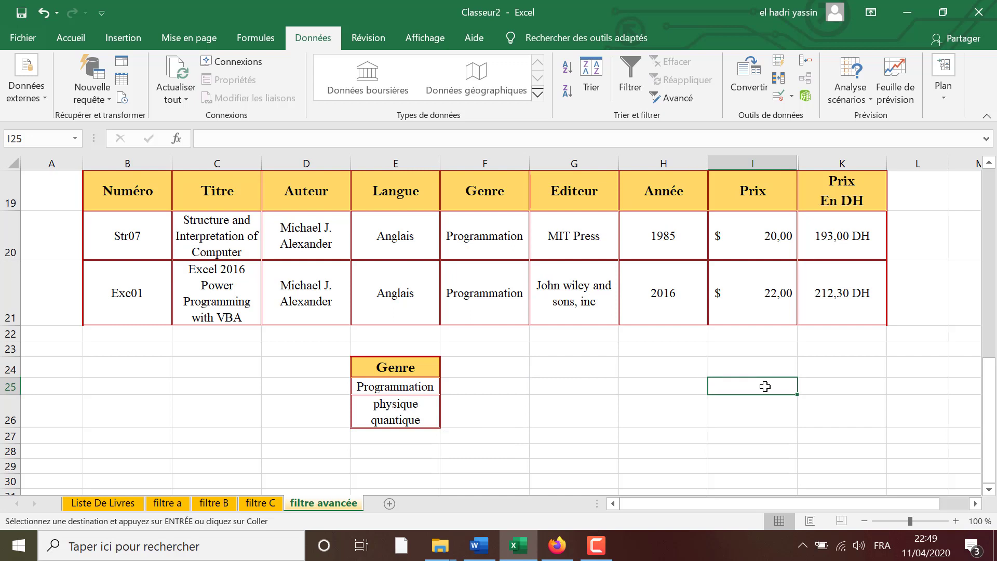
type("nb")
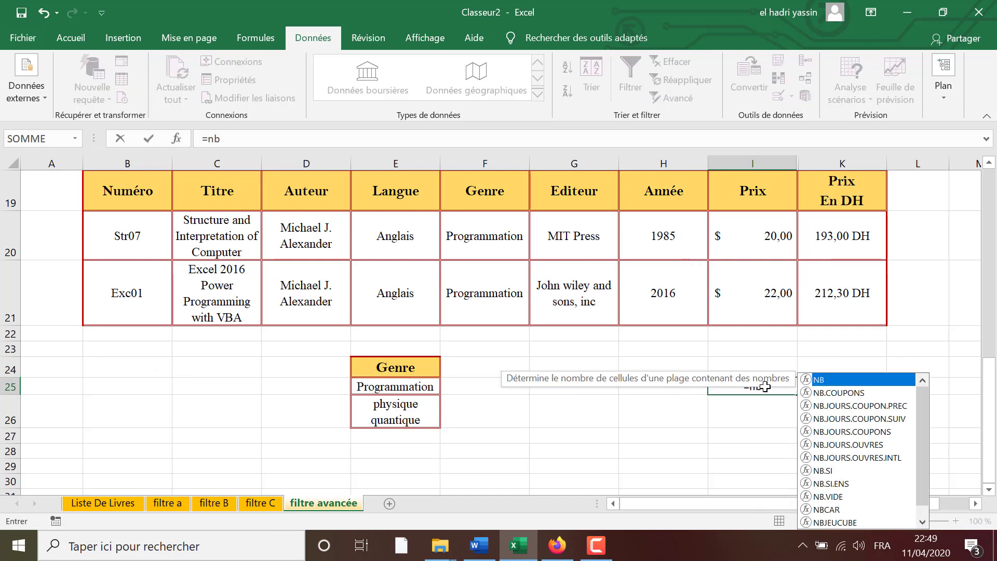
type("car(")
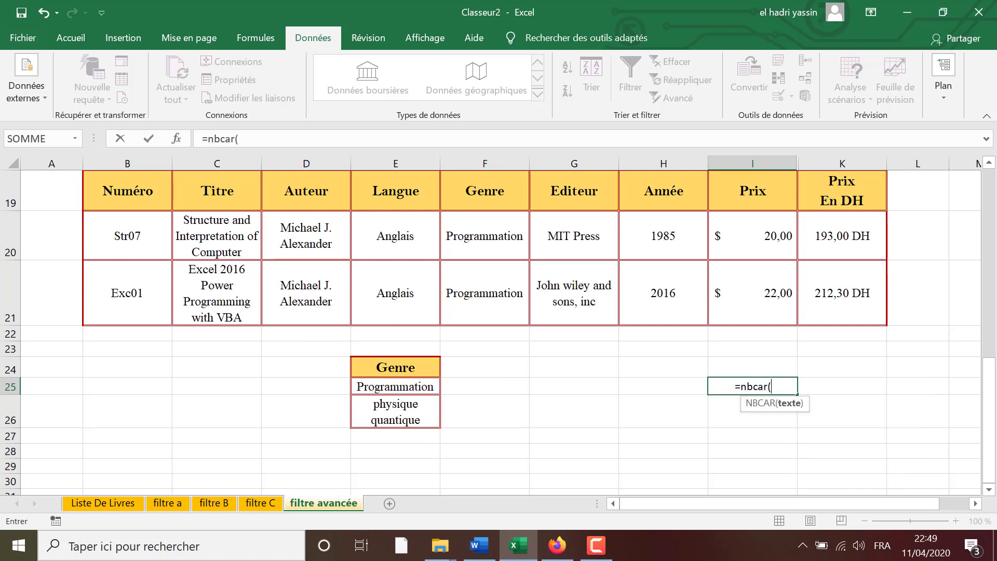
type("\"yas")
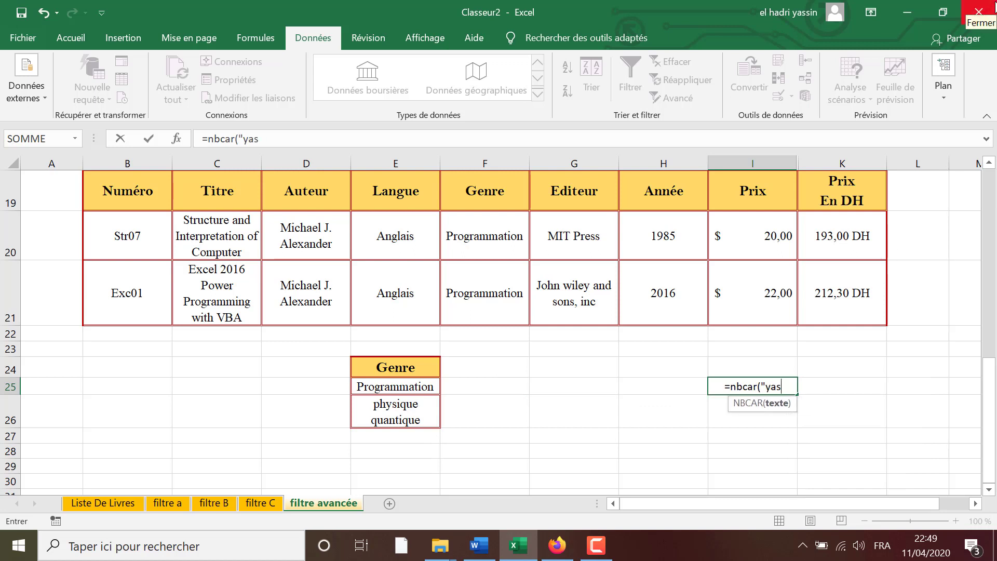
type("sin\")")
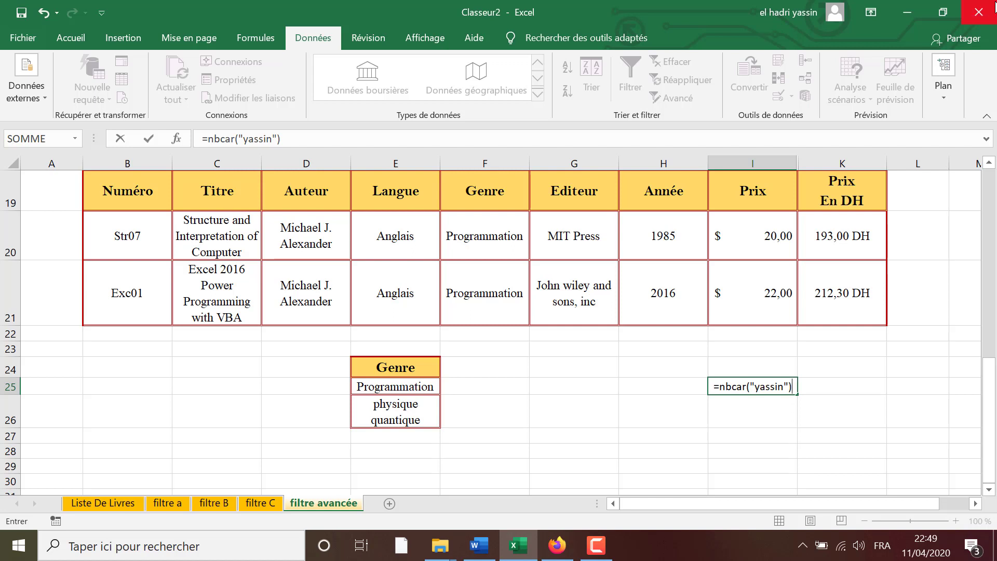
key("Return")
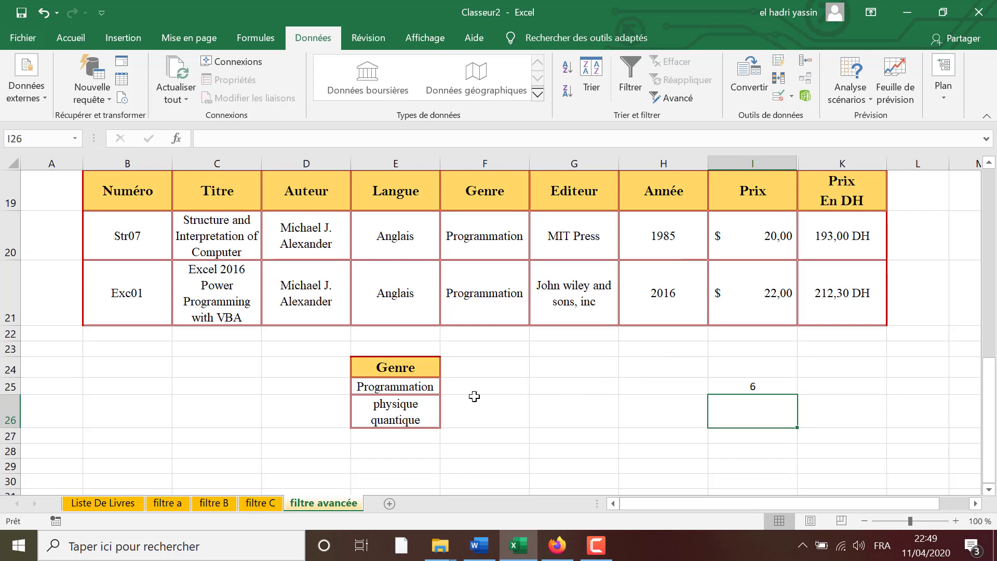
- Copy E24's yellow header formatting onto F24 with Reproduire la mise en forme
left_click(487, 369)
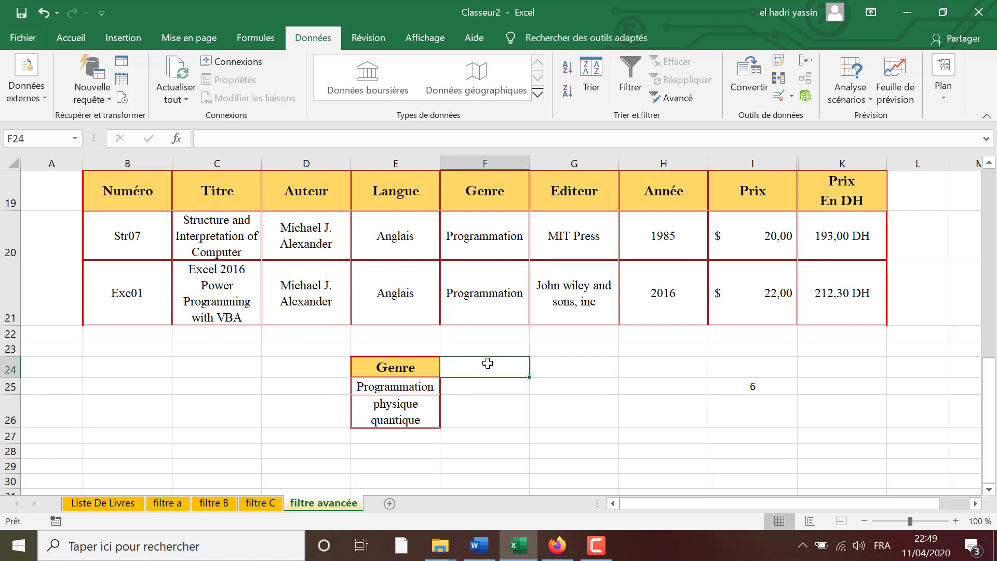
left_click(431, 369)
left_click(70, 38)
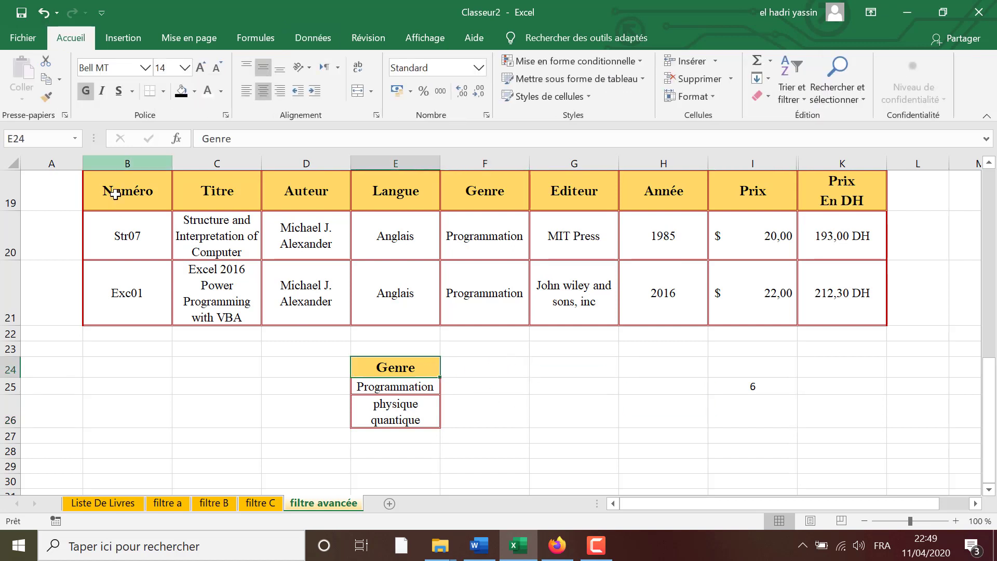
left_click(47, 99)
left_click(488, 372)
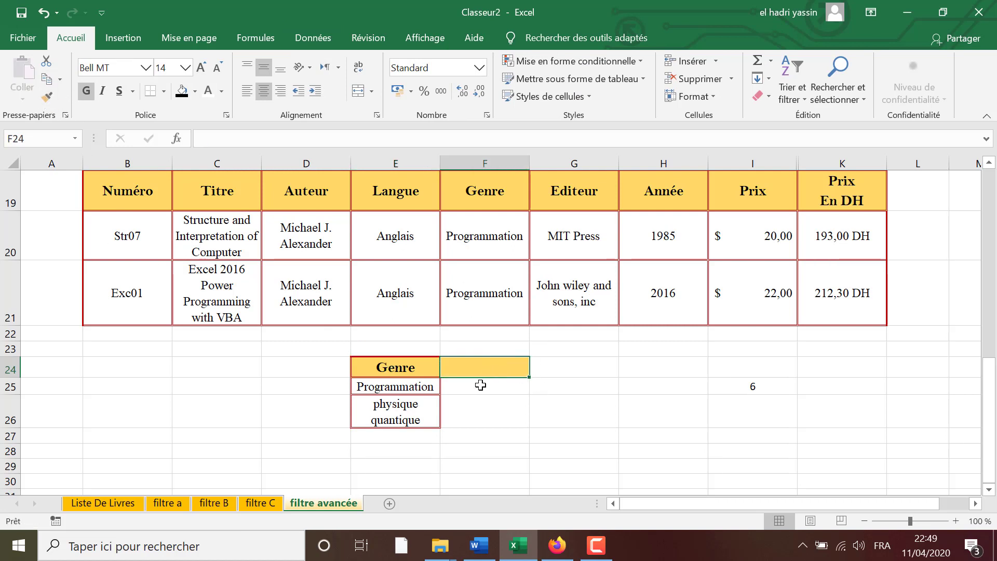
left_click(488, 386)
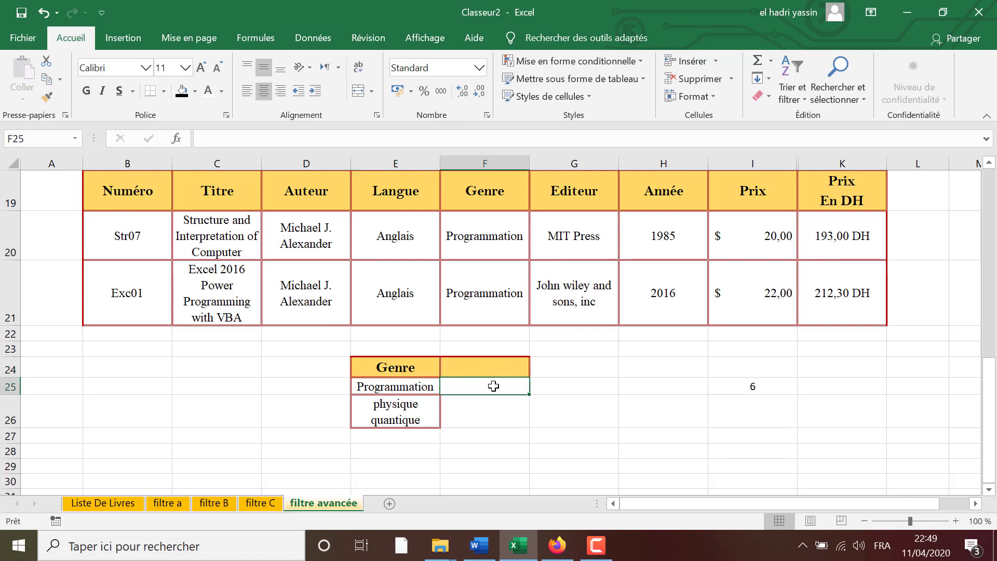
- Enter =NBCAR(C3)>30 in F25 to test whether the C3 title exceeds 30 characters
type("=nbcar")
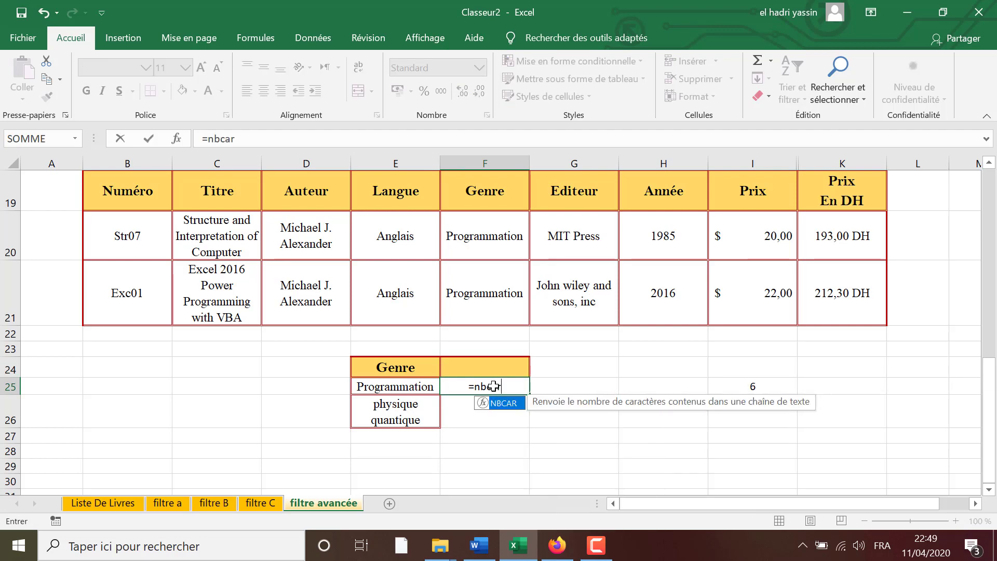
type("(")
scroll(458, 407, "up", 6)
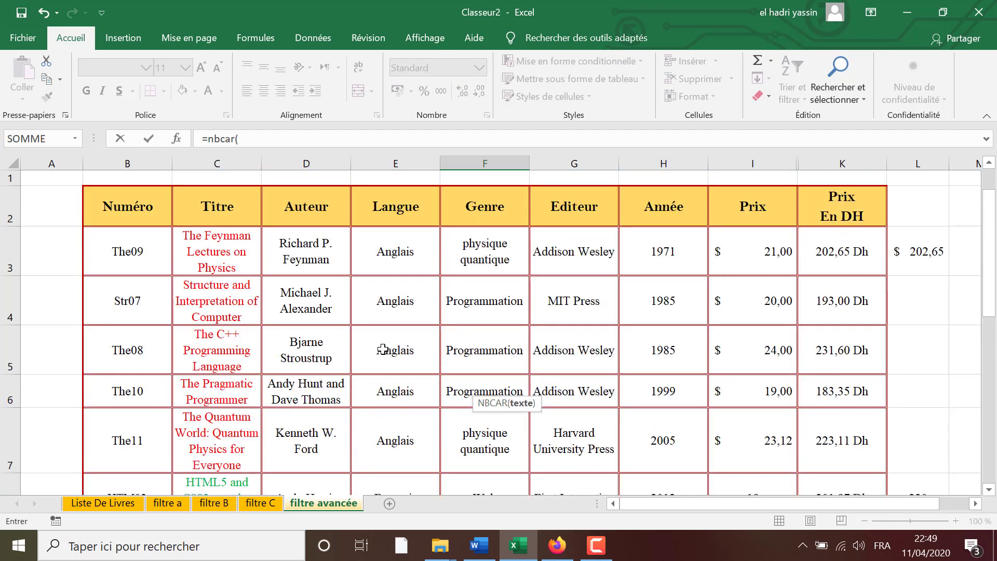
left_click(228, 259)
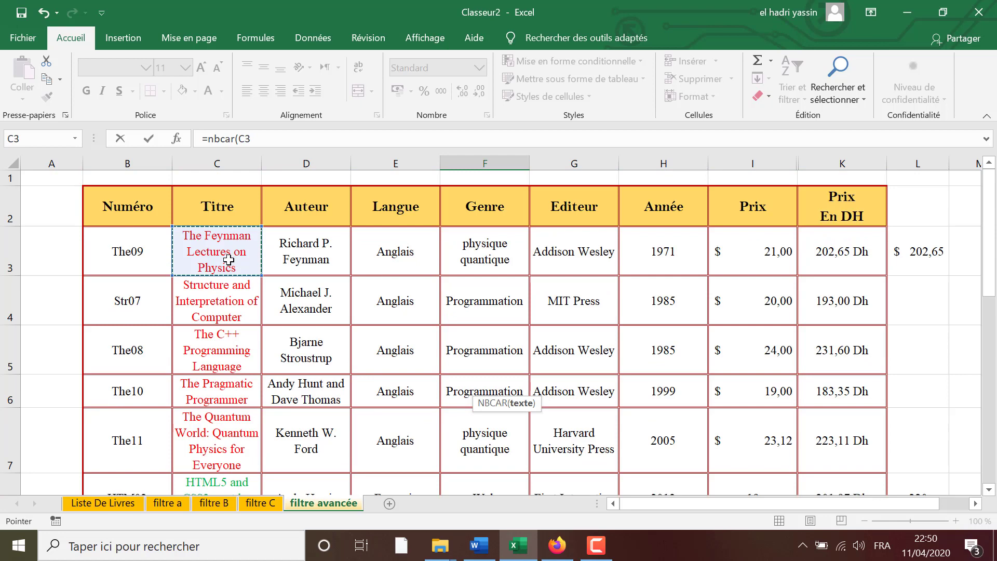
scroll(468, 405, "down", 5)
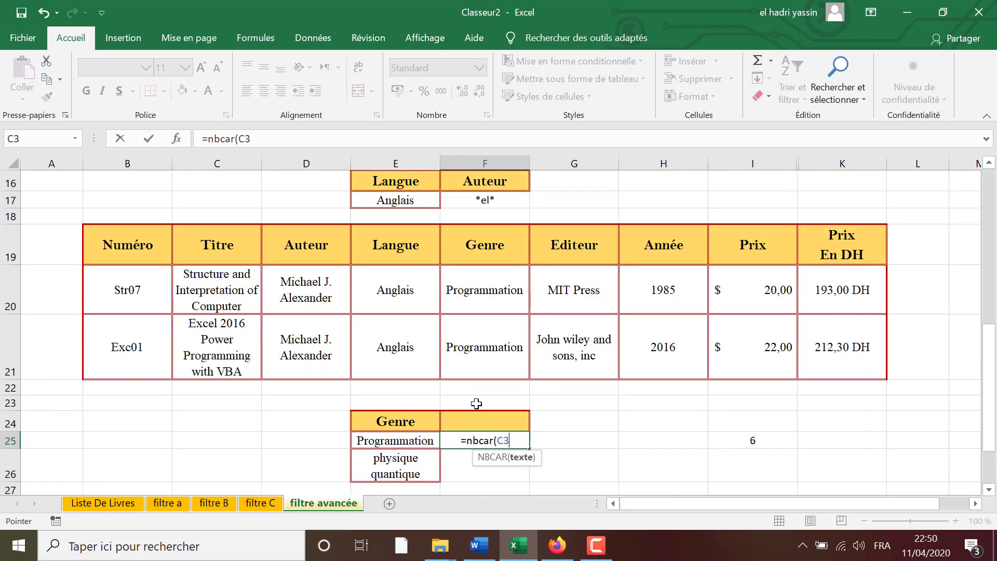
scroll(583, 394, "down", 1)
type(")")
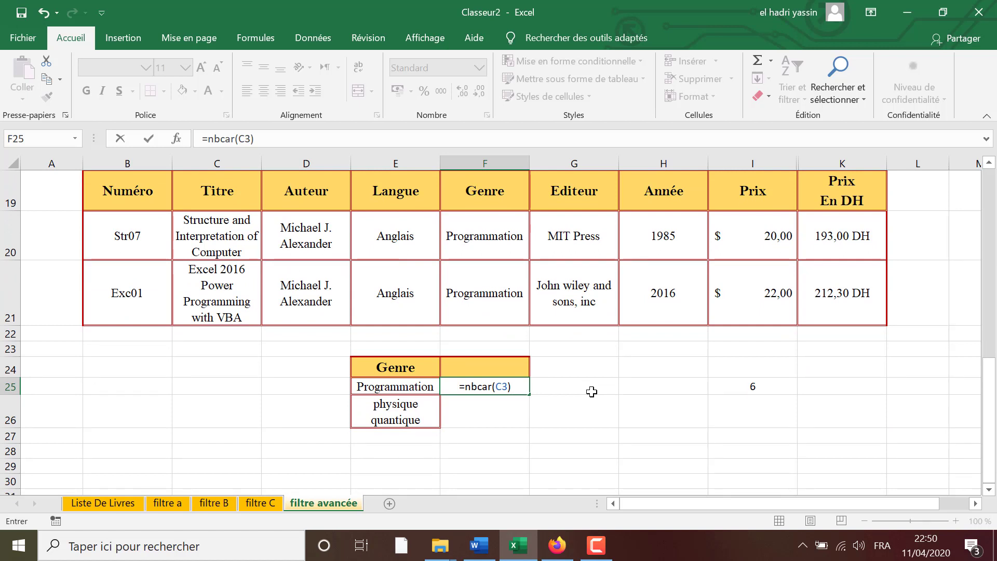
type(">30")
key("Return")
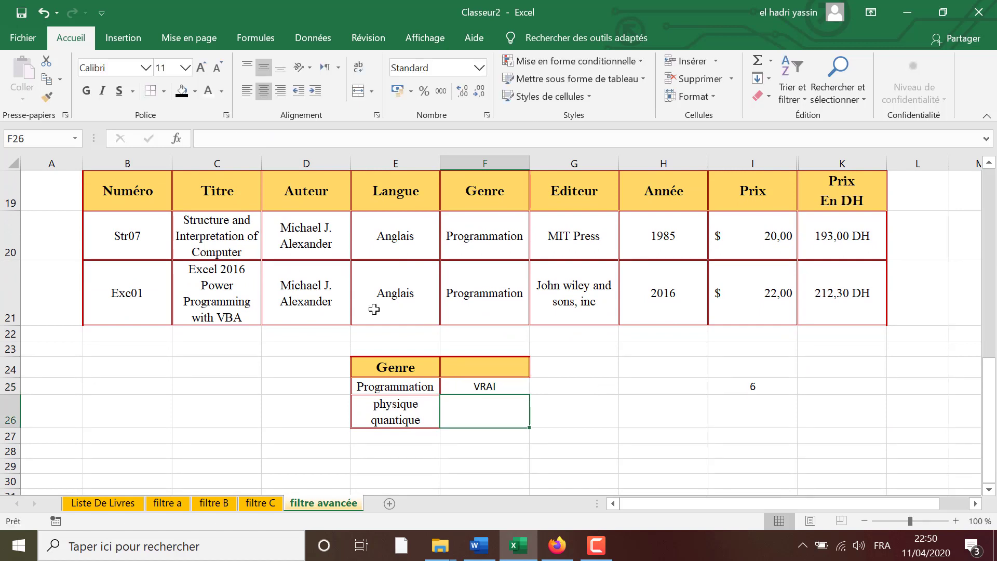
- Enter the same title-length criterion =NBCAR(C3)>30 in F26, which returns VRAI
type("=")
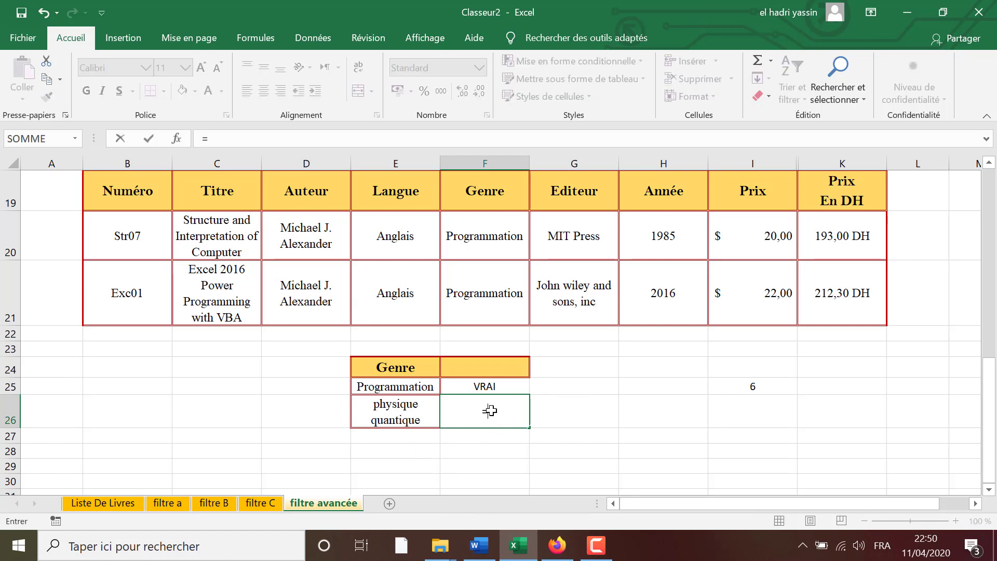
type("nbcar(")
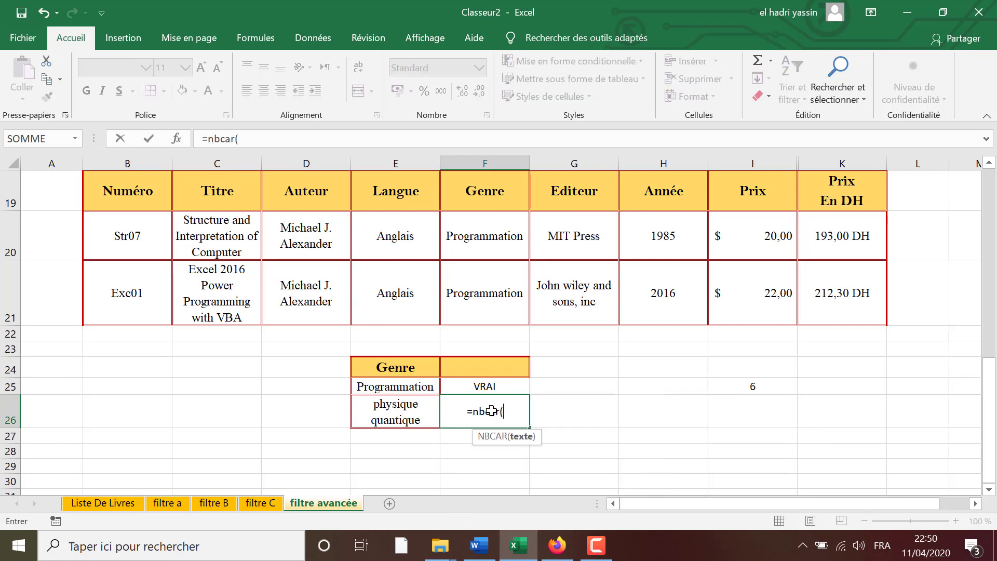
scroll(524, 345, "up", 5)
scroll(363, 291, "up", 1)
left_click(210, 246)
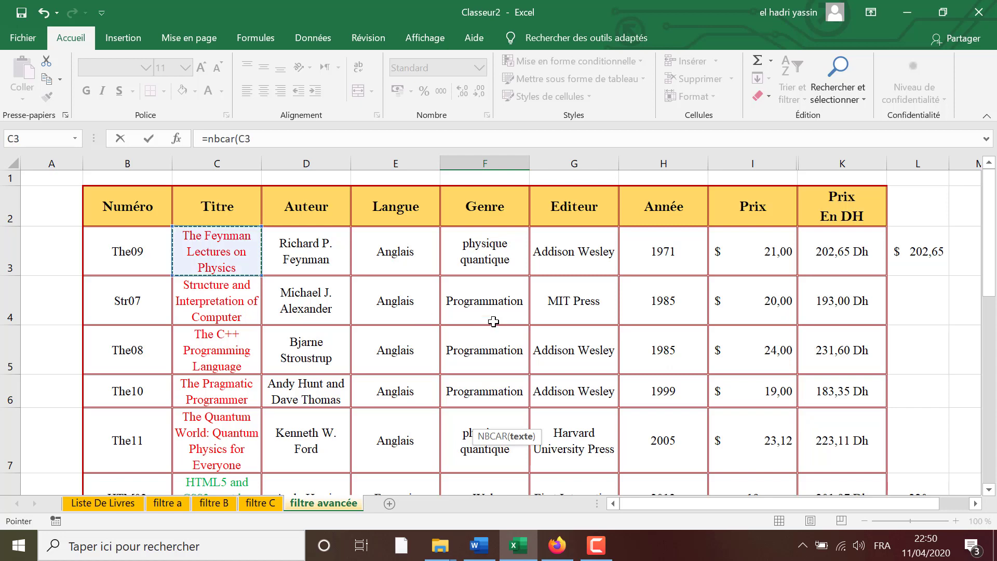
scroll(492, 318, "down", 6)
type(")")
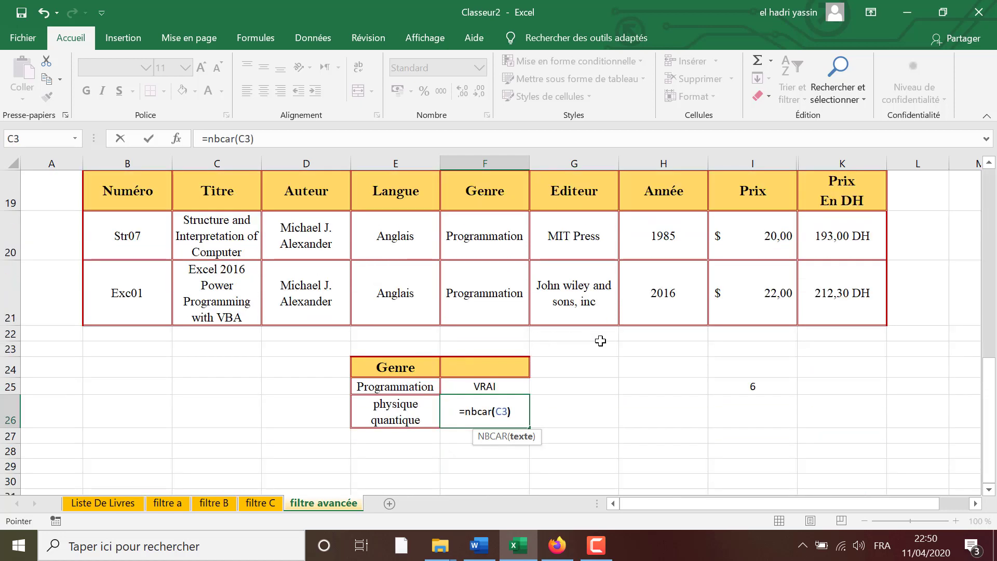
type(">30")
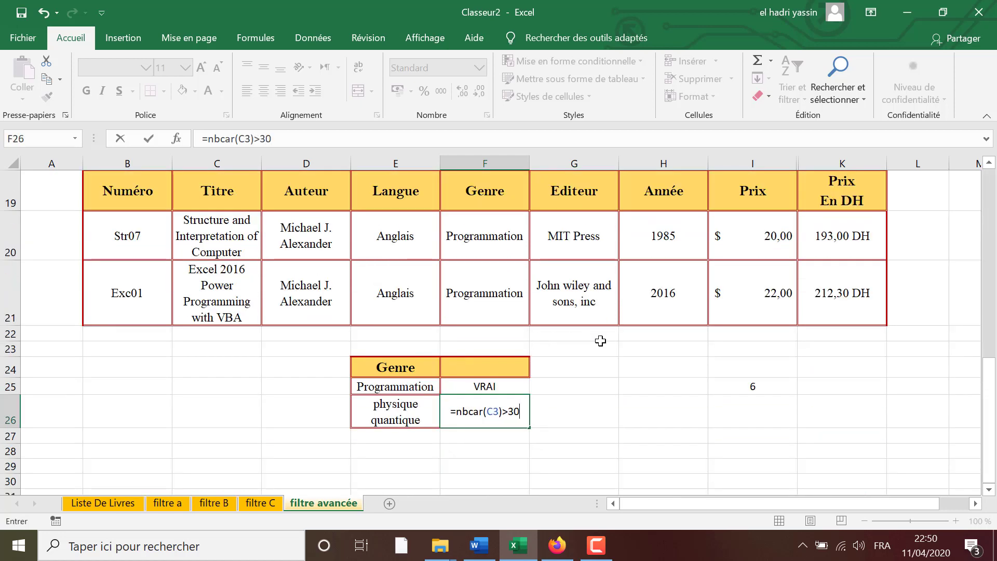
key("Return")
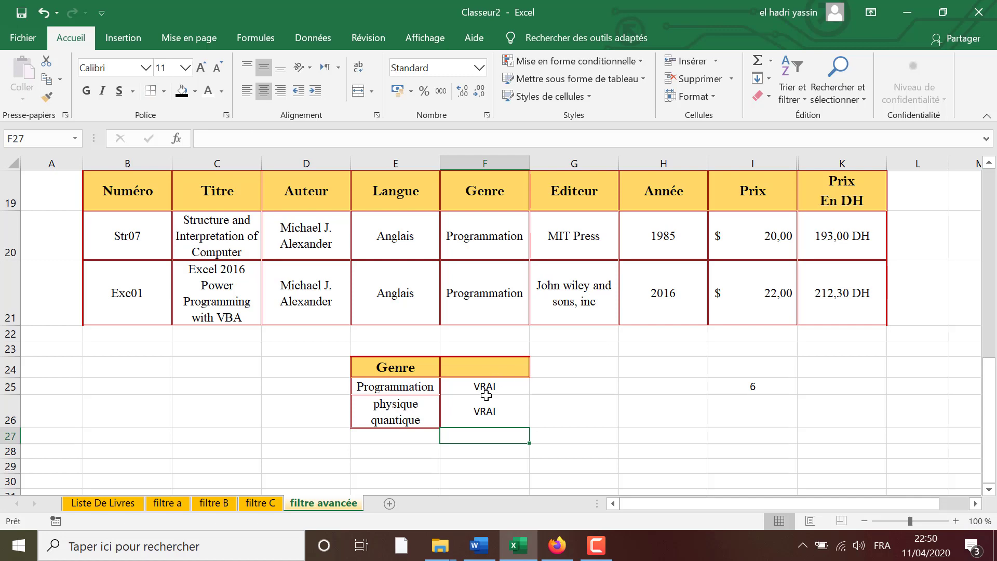
scroll(385, 301, "up", 3)
scroll(275, 233, "up", 3)
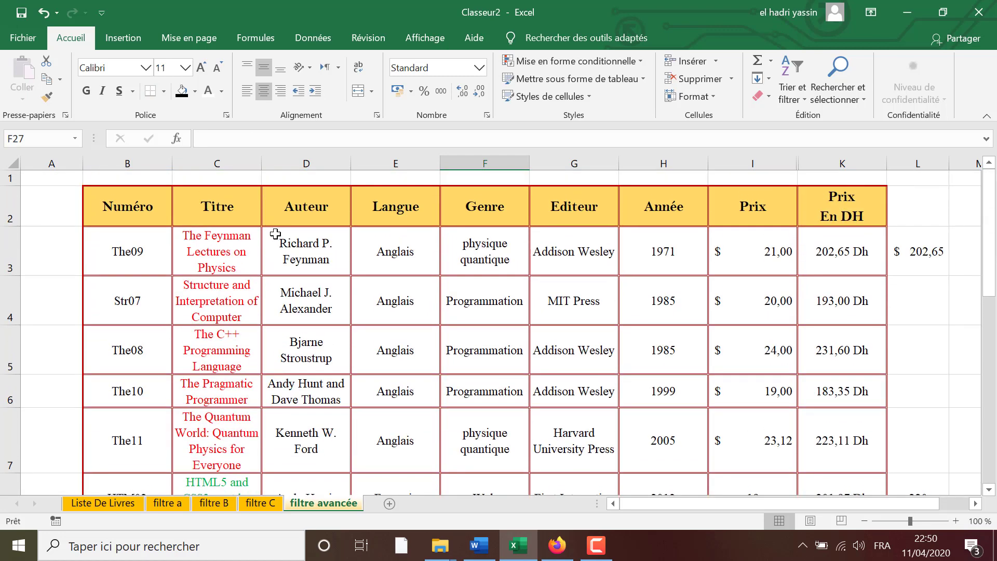
left_click(226, 248)
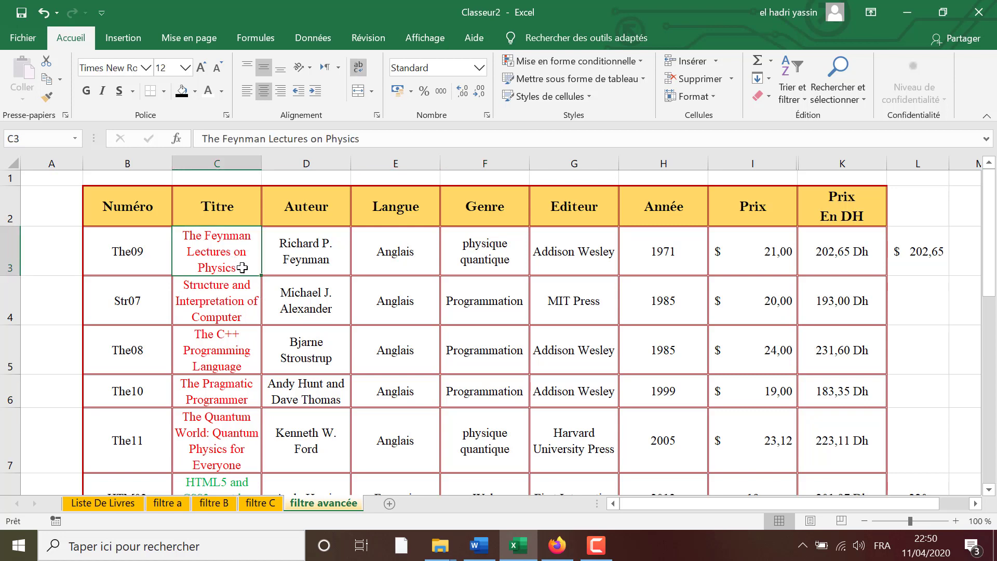
double_click(242, 268)
left_click_drag(238, 268, 190, 254)
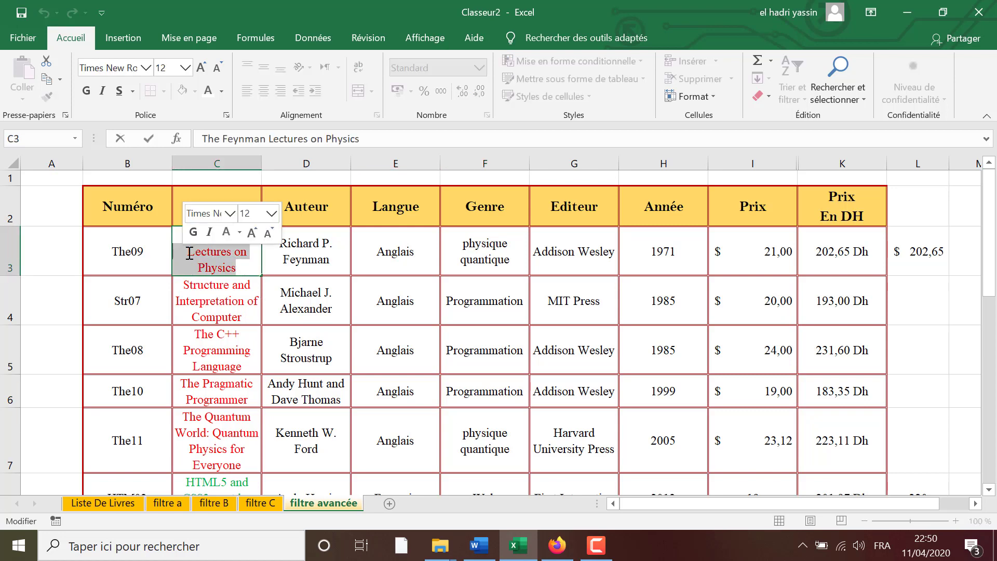
key("BackSpace")
key("Return")
scroll(263, 307, "down", 3)
scroll(517, 421, "down", 2)
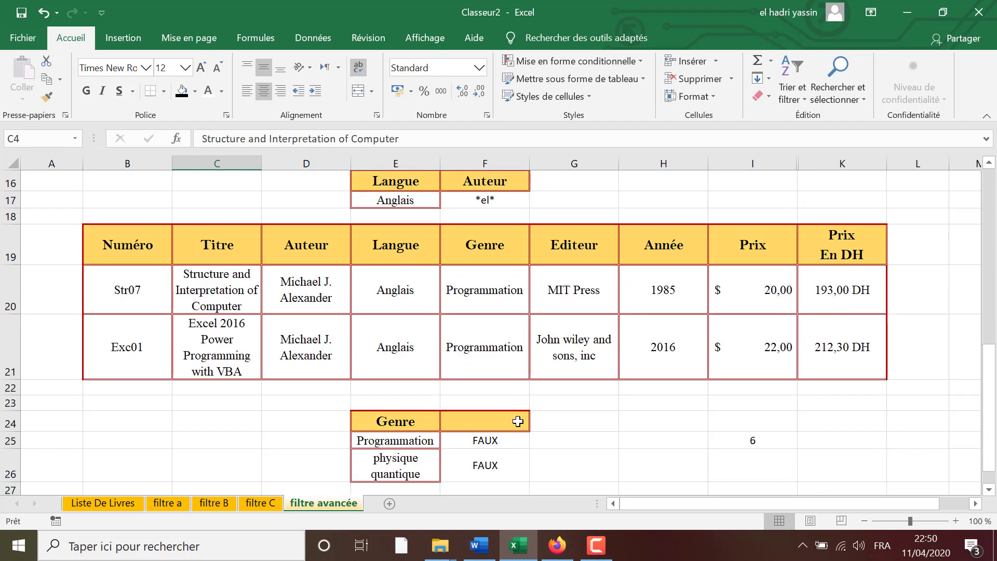
scroll(507, 451, "up", 5)
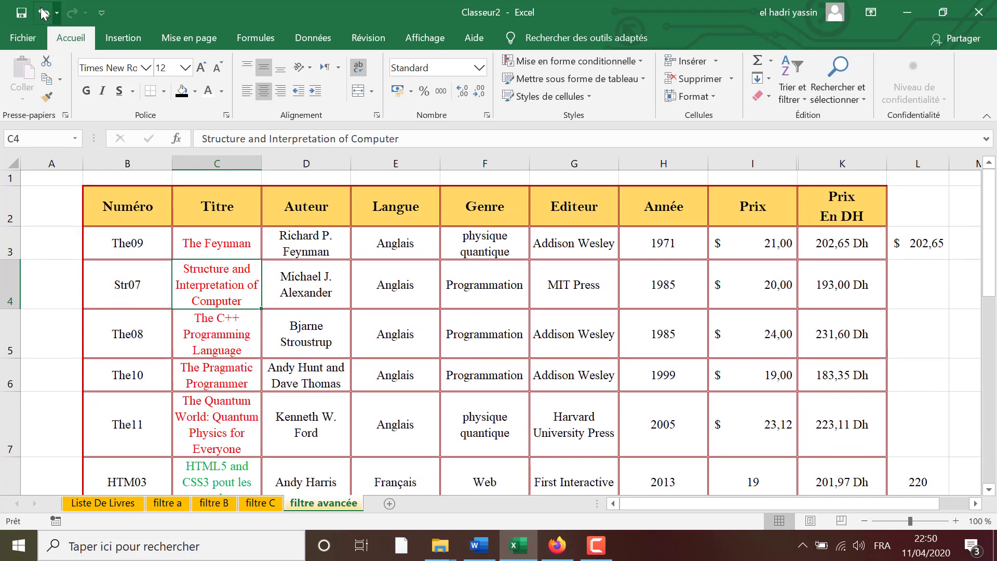
left_click(44, 13)
scroll(630, 437, "down", 5)
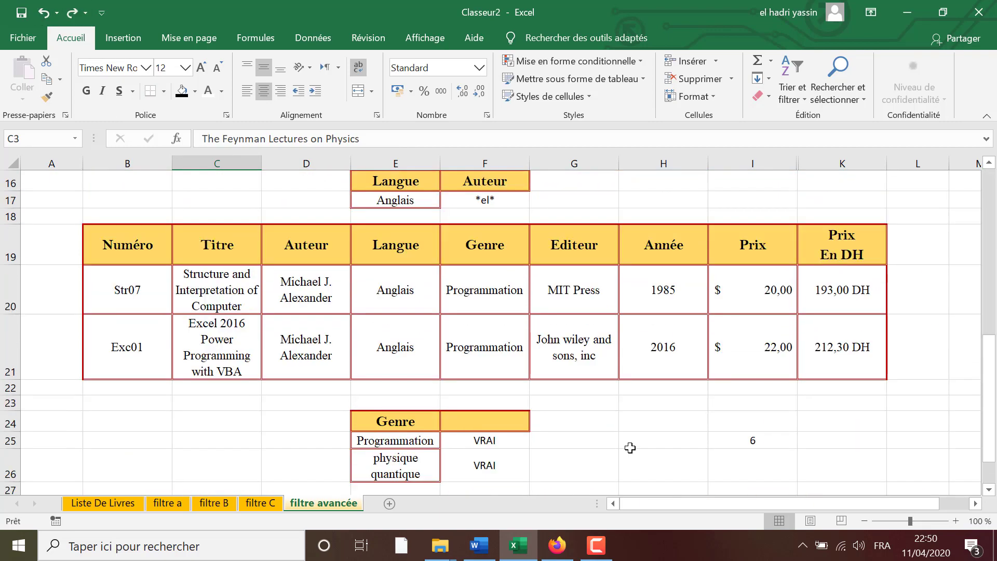
scroll(630, 437, "up", 1)
scroll(631, 437, "up", 5)
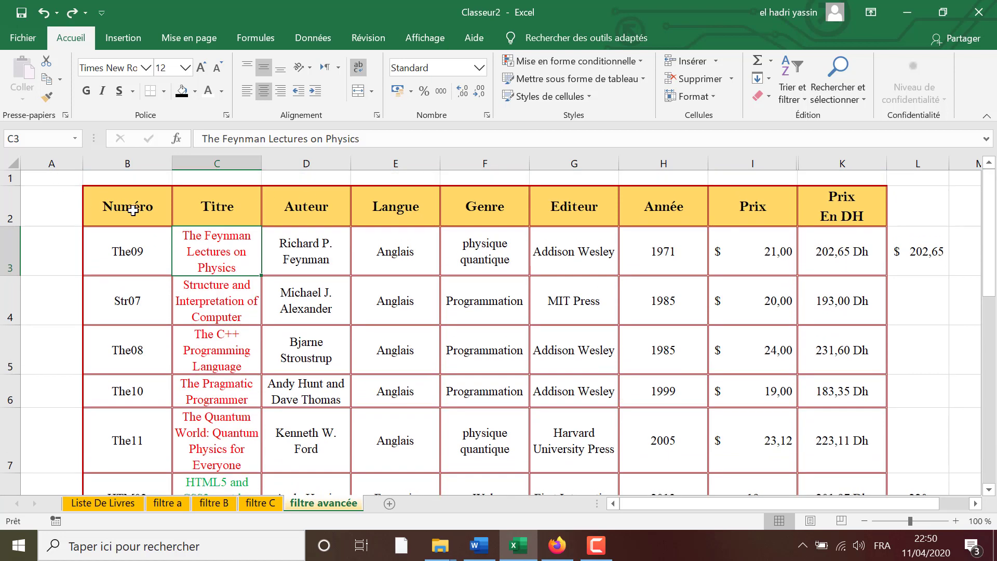
- Advanced-filter the book table with the new criteria range, copying the matching Programmation and physique quantique books to B28
mouse_move(133, 208)
left_mouse_down()
mouse_move(901, 404)
mouse_move(829, 460)
left_mouse_up()
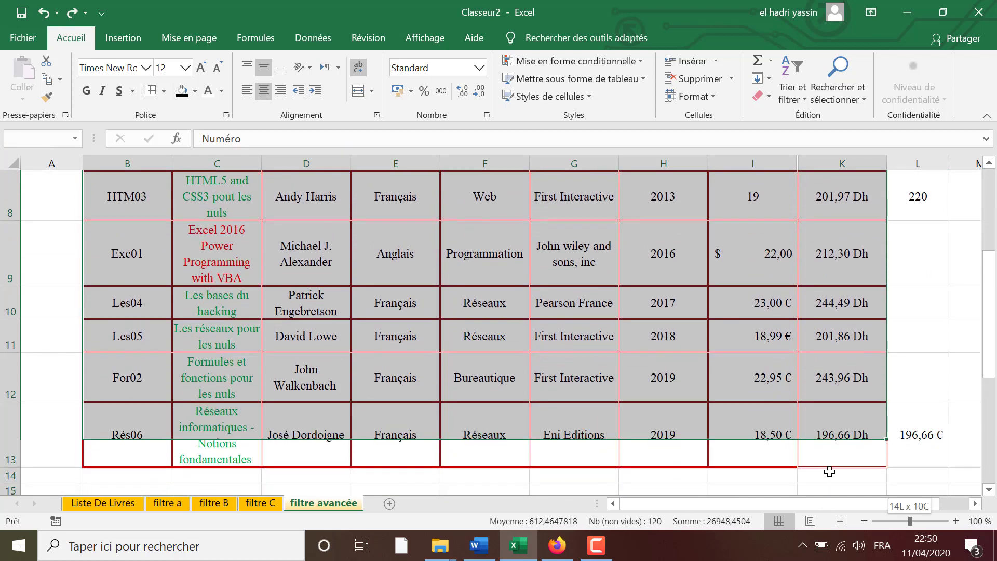
left_click(328, 39)
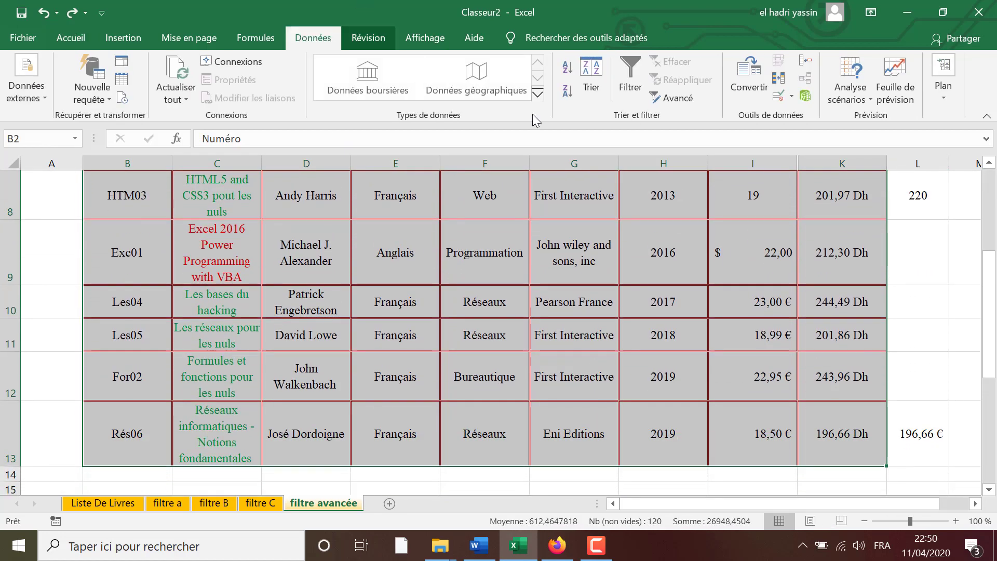
left_click(673, 98)
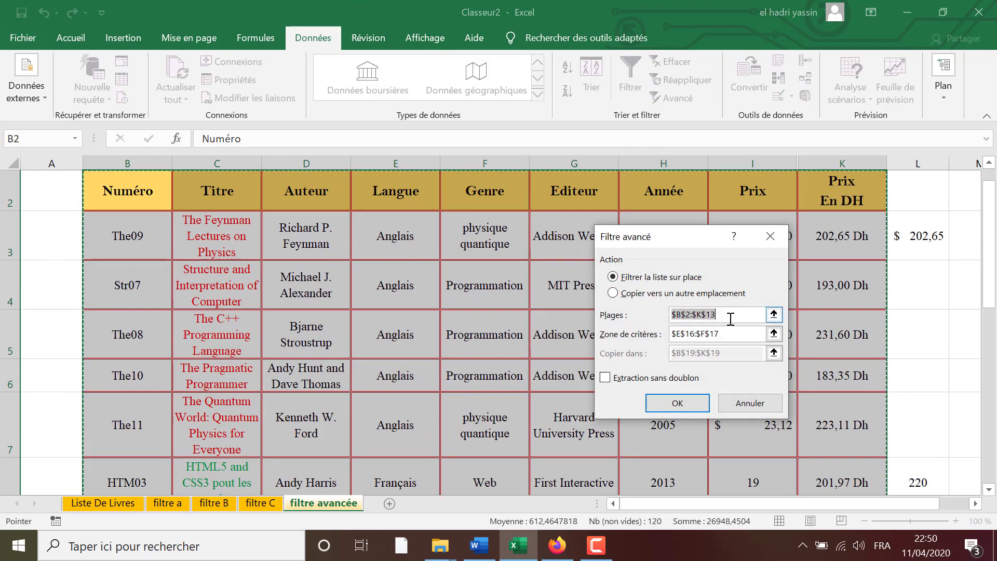
left_click(727, 334)
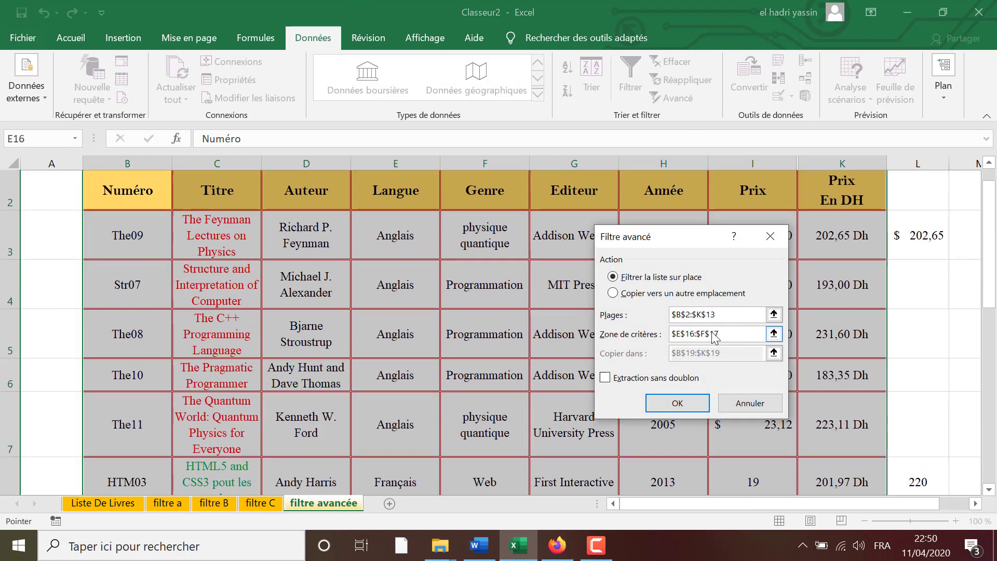
scroll(507, 372, "down", 4)
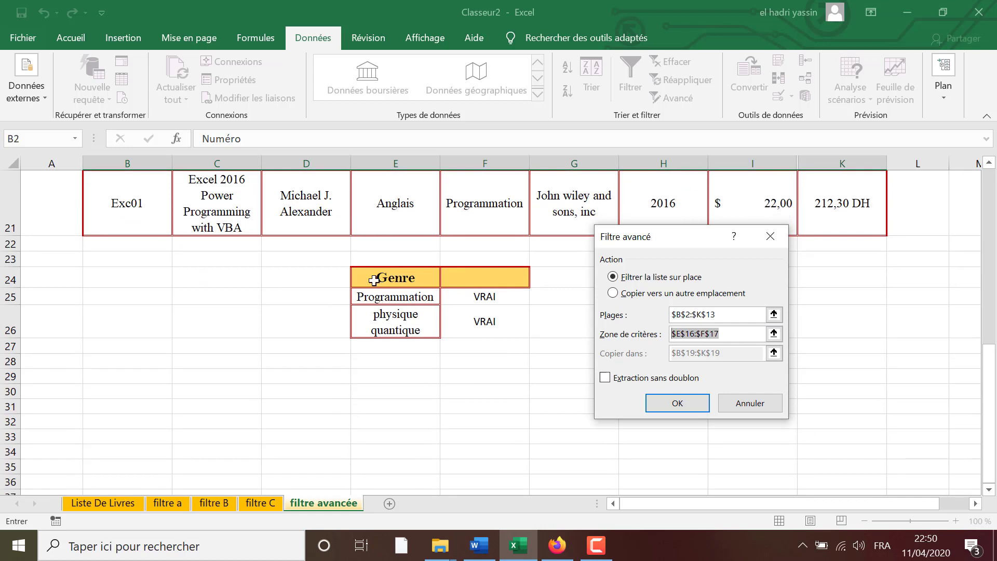
left_click_drag(433, 276, 499, 327)
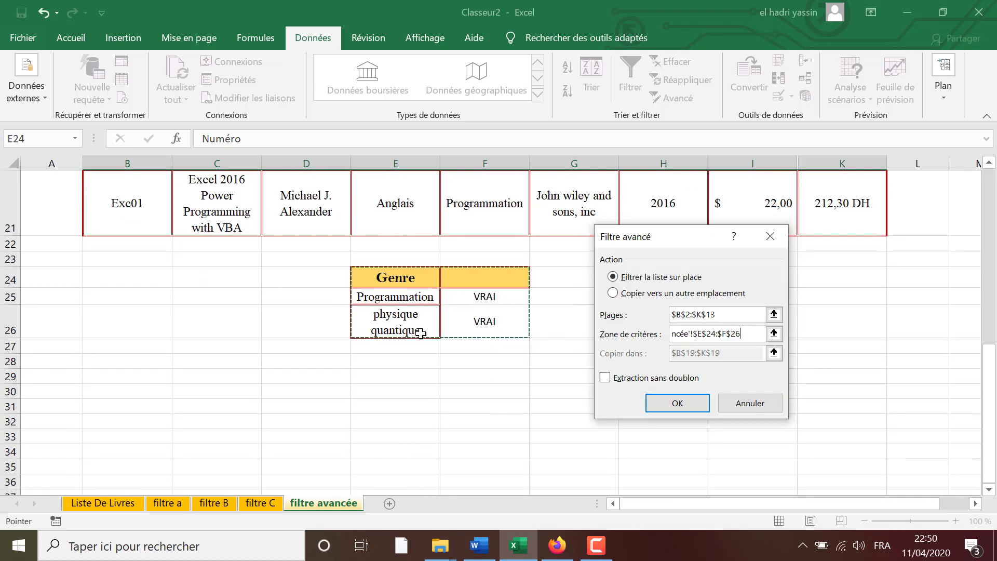
left_click(637, 295)
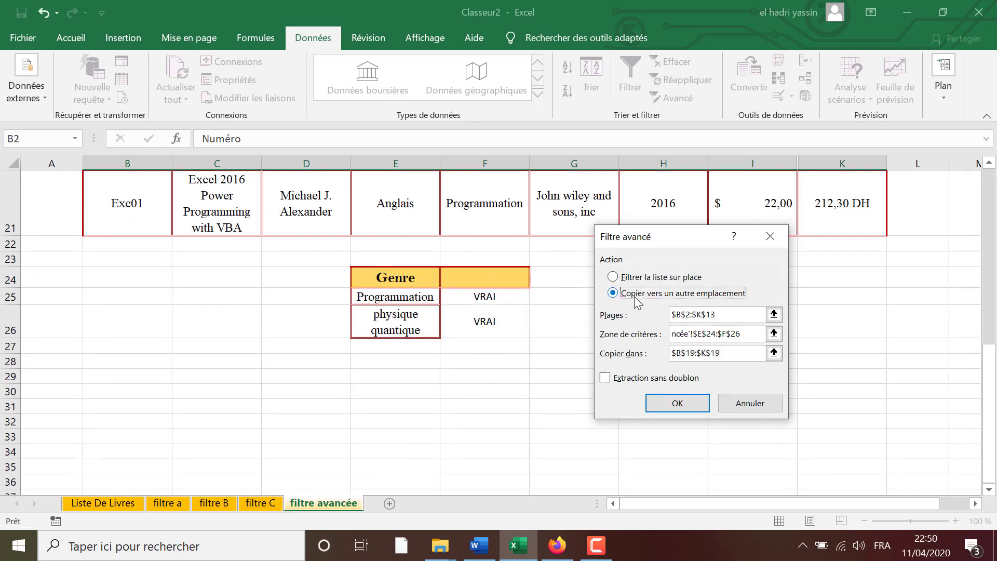
left_click(723, 352)
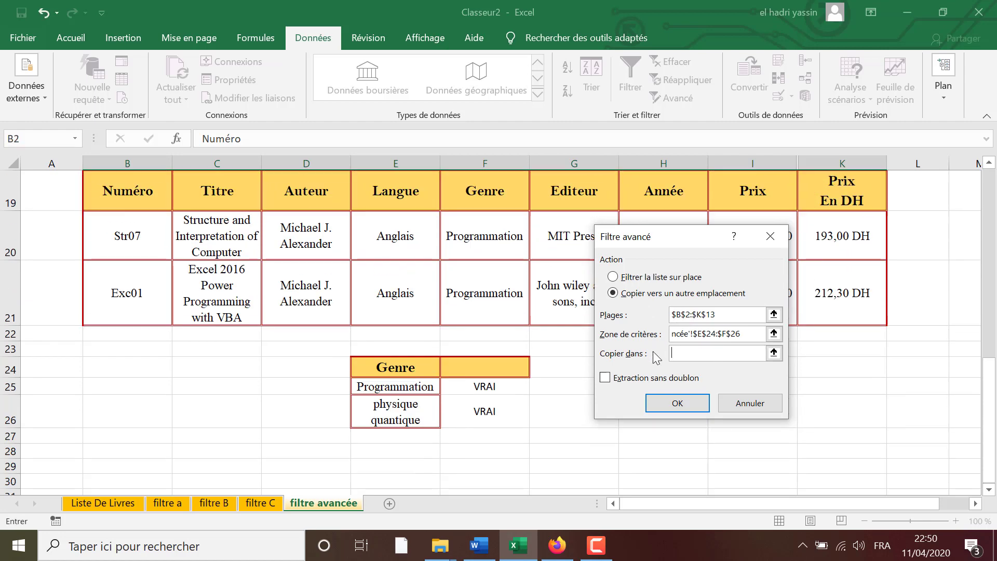
key("BackSpace")
left_click(137, 449)
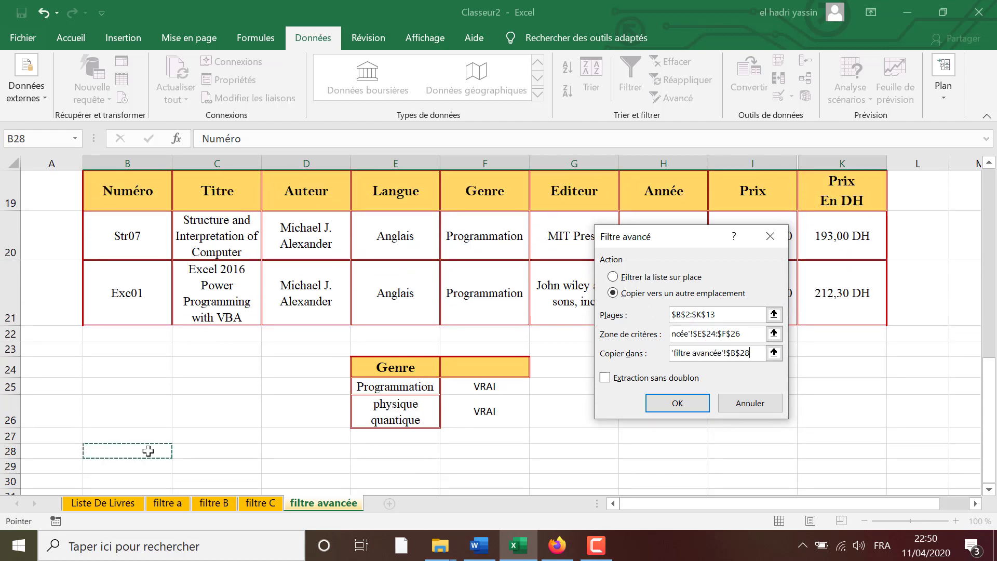
left_click(677, 404)
- Enter =NBCAR(C29) in A29 to count the first filtered title's characters
scroll(676, 400, "down", 7)
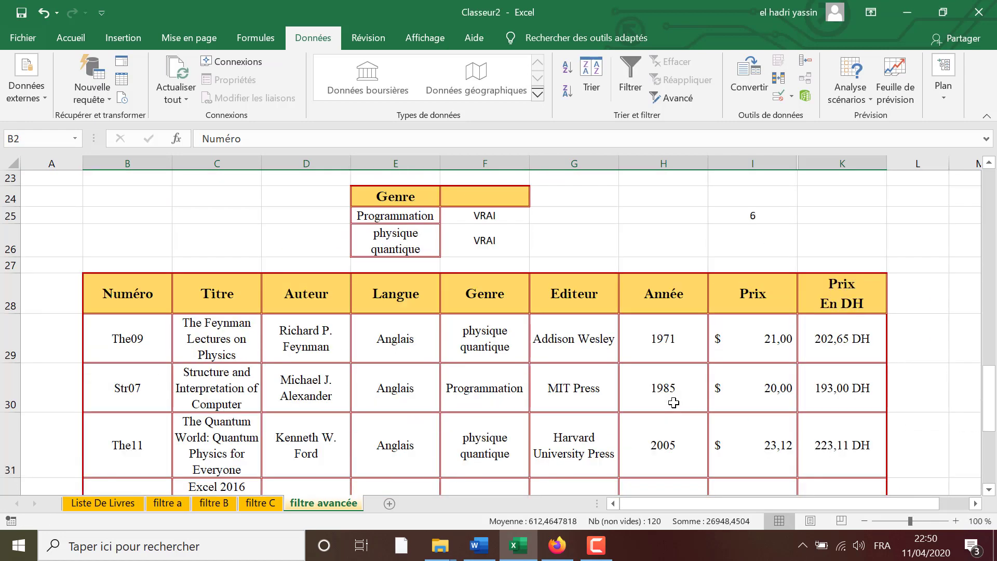
scroll(675, 400, "down", 1)
scroll(675, 400, "up", 1)
scroll(674, 403, "up", 1)
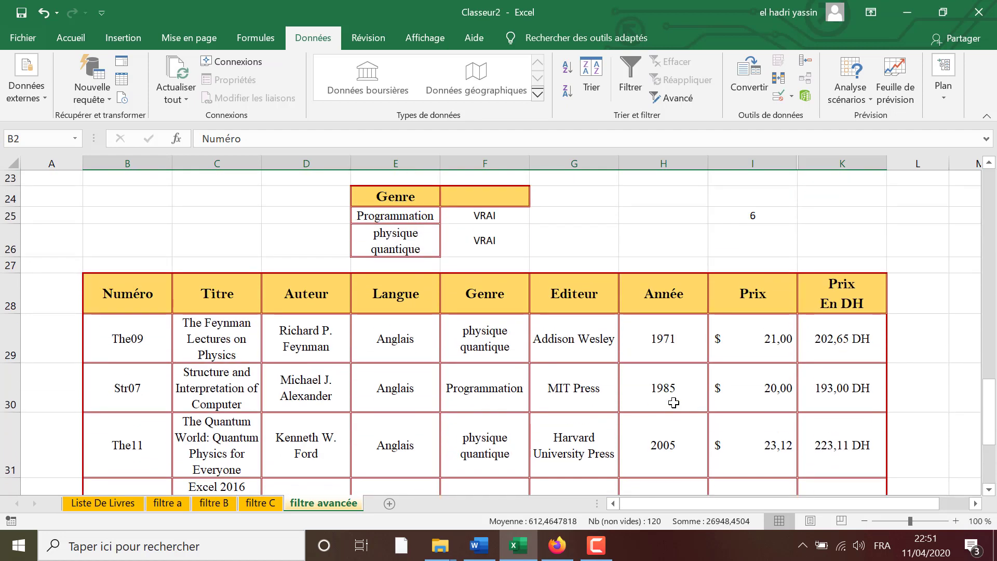
left_click(496, 345)
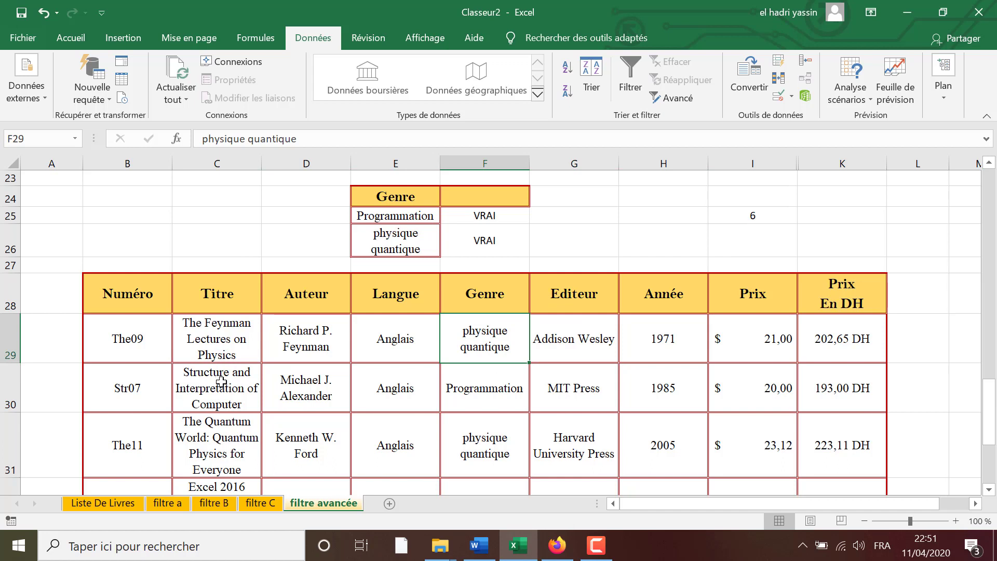
left_click(61, 338)
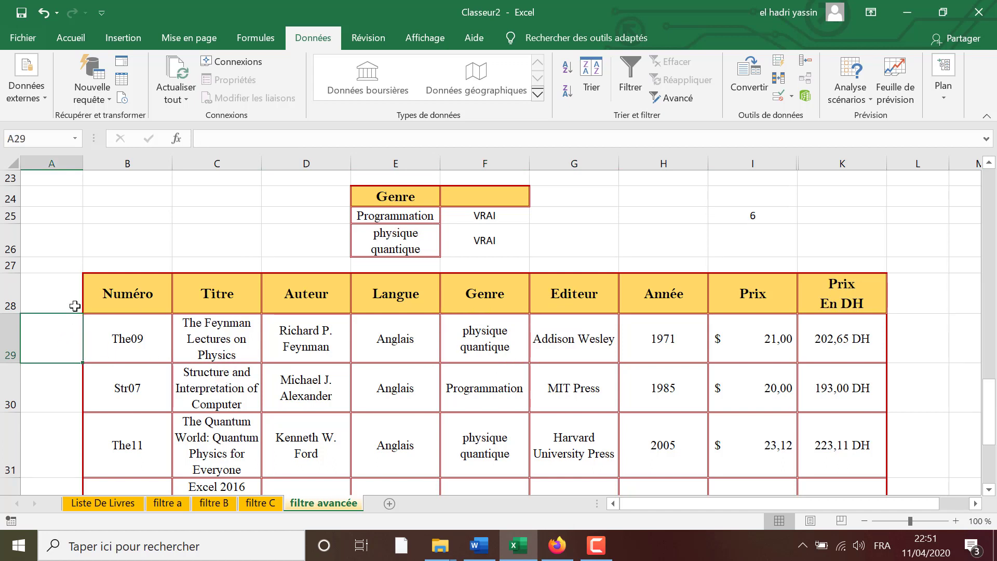
type("=nbca")
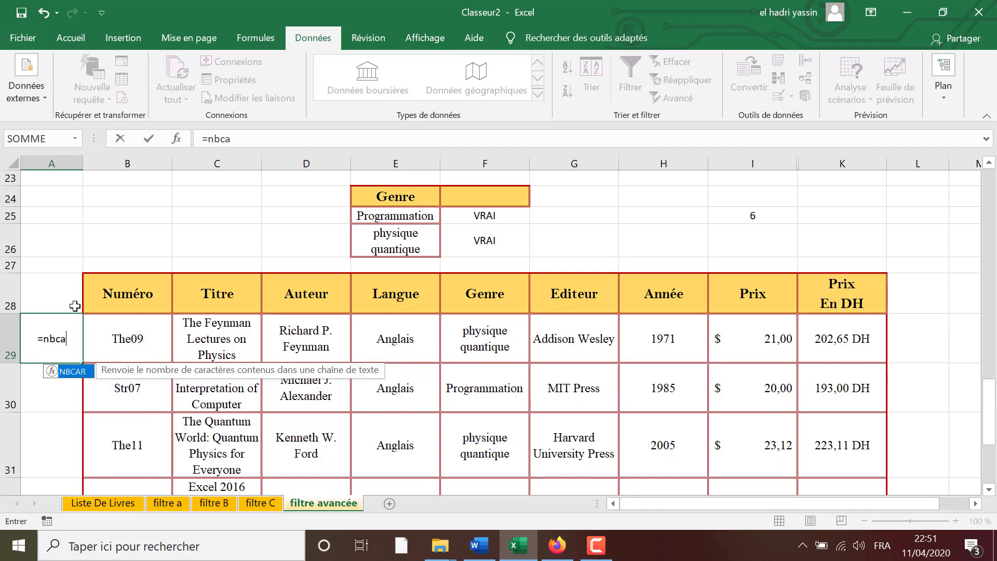
type("r(")
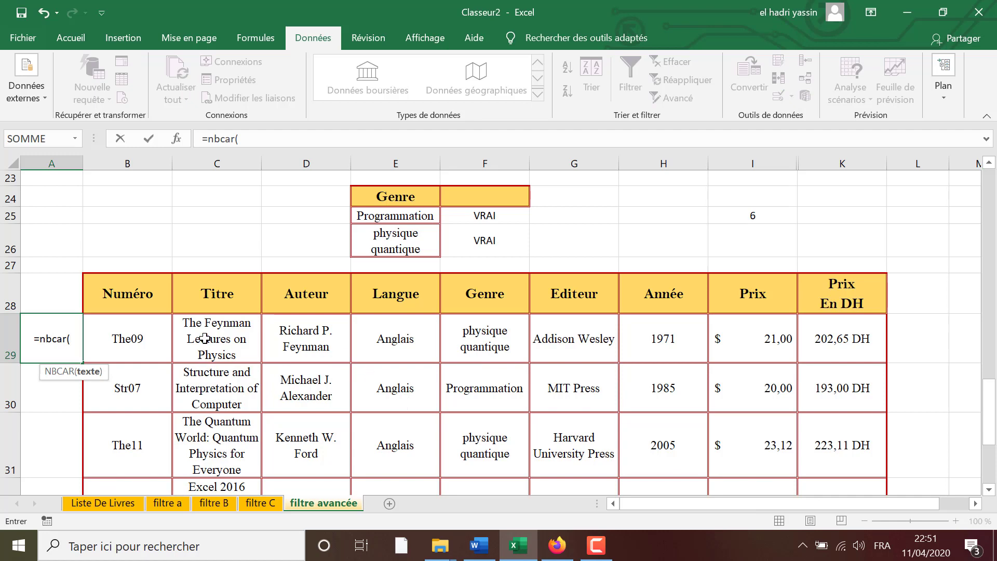
left_click(204, 338)
key("Return")
- Fill the title-length formula down to A32, giving 31, 40, 47 and 37
left_click(60, 340)
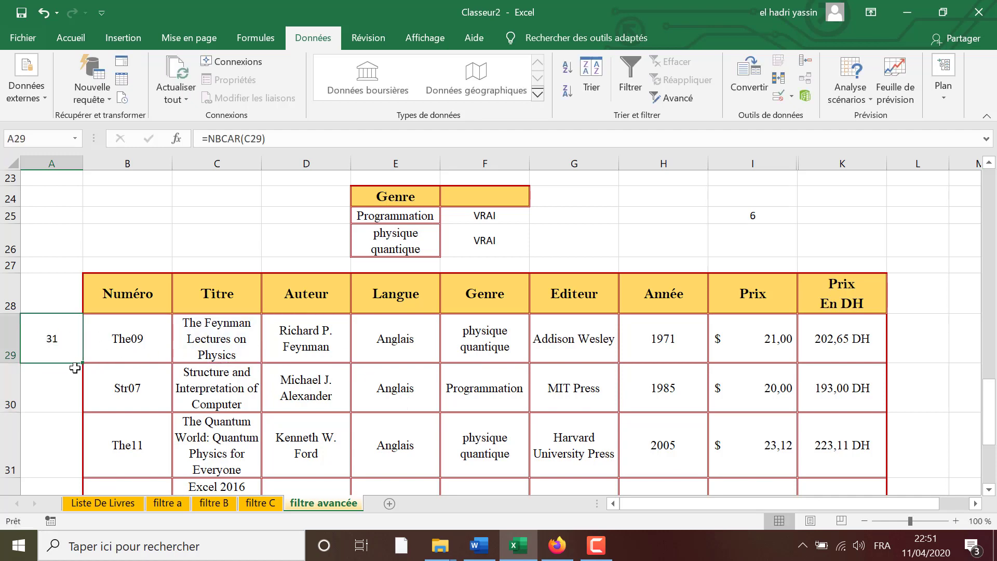
left_click_drag(82, 365, 70, 462)
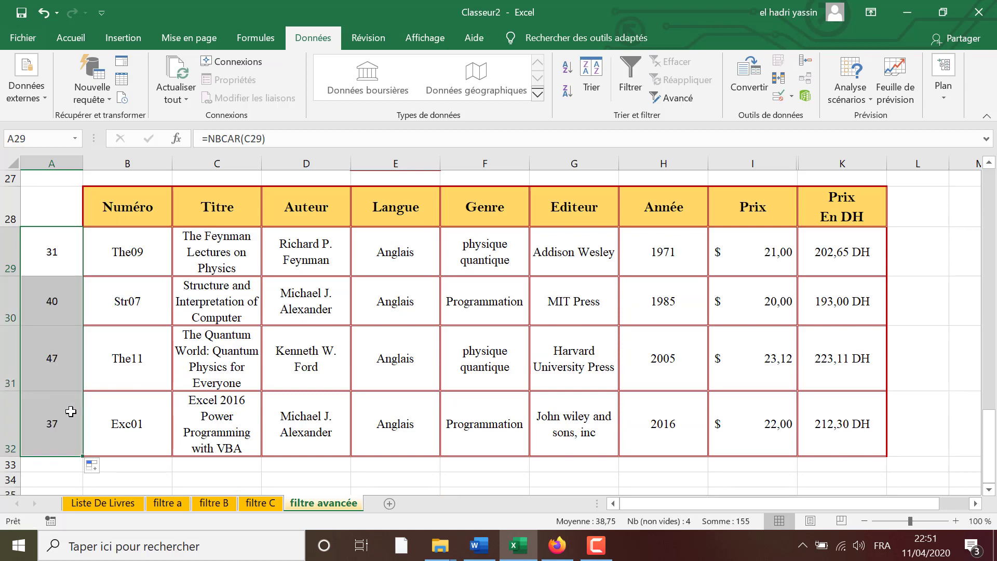
scroll(248, 384, "up", 3)
scroll(249, 384, "up", 2)
scroll(328, 401, "down", 1)
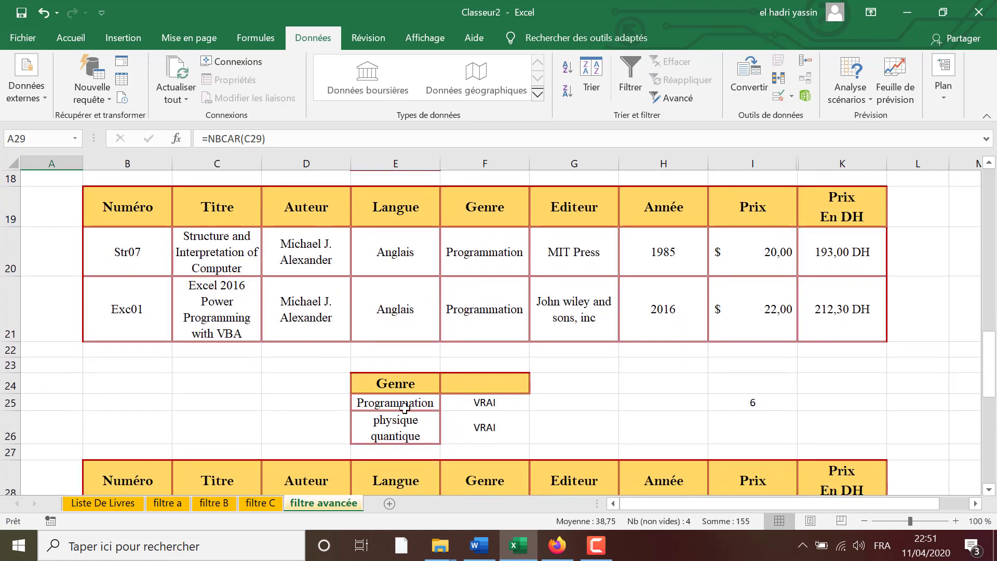
- Highlight row 23, the cells beside the criteria, and the Programmation and physique quantique criteria rows
left_click_drag(314, 363, 691, 364)
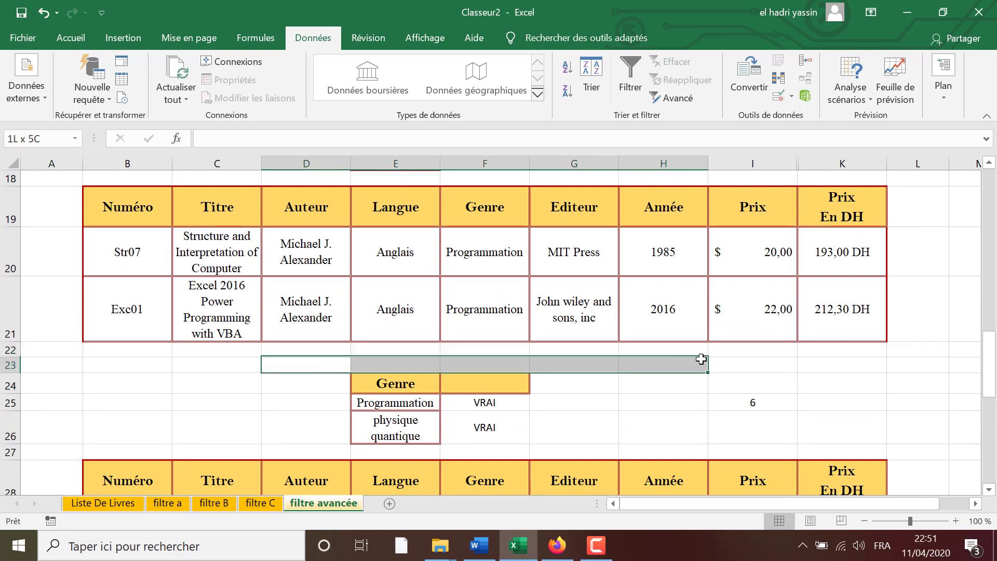
left_click_drag(323, 402, 327, 470)
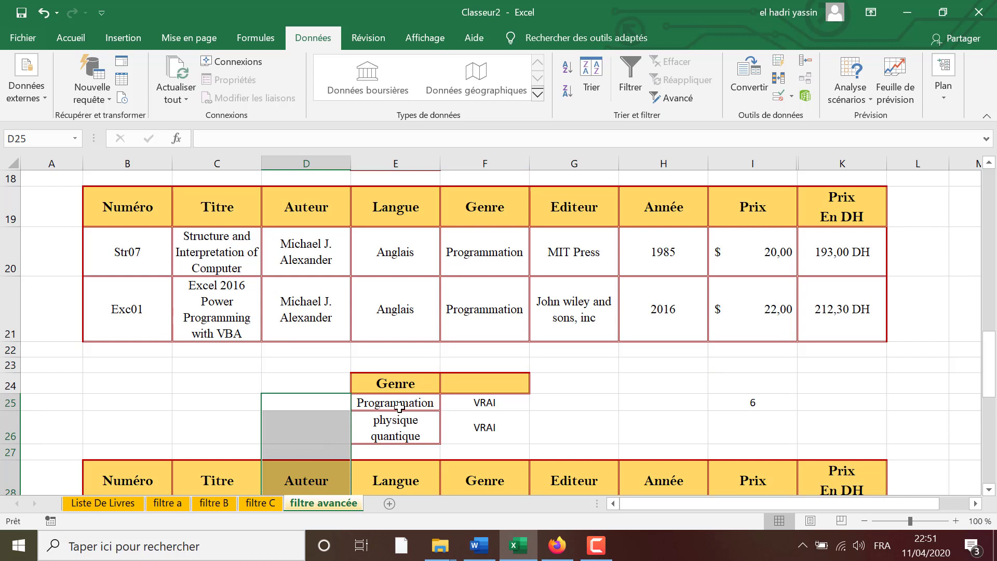
left_click_drag(399, 405, 484, 402)
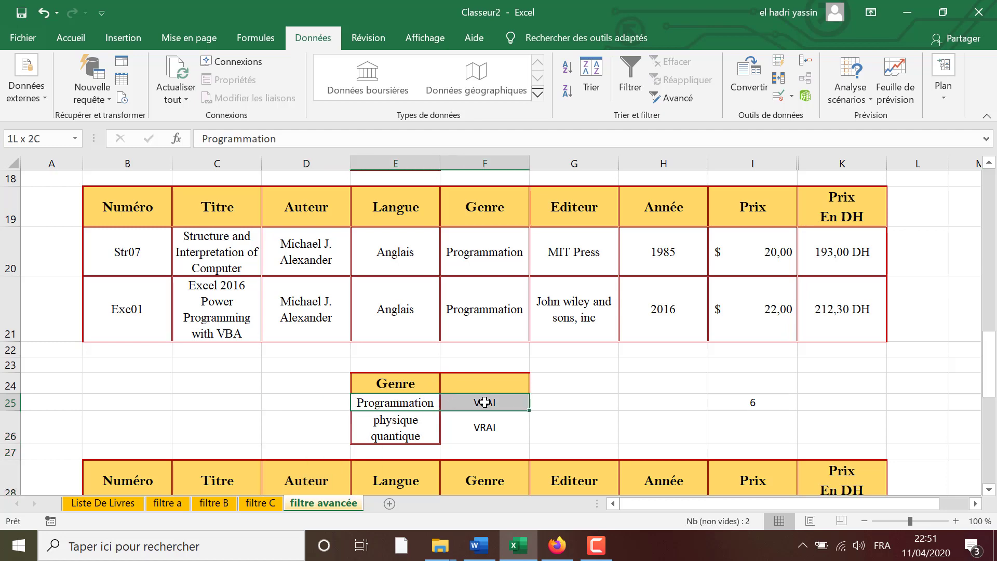
left_click_drag(402, 429, 462, 428)
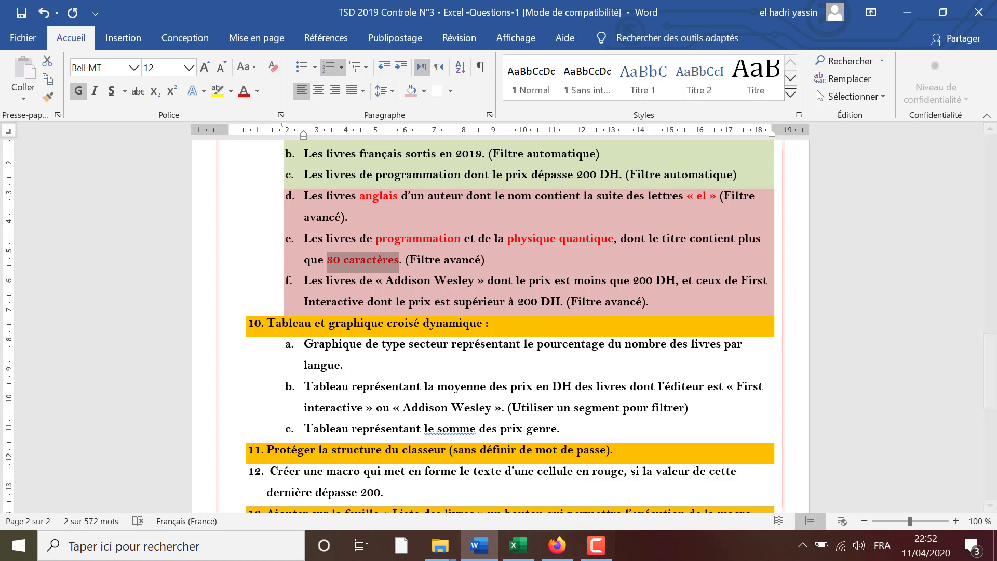
mouse_move(378, 294)
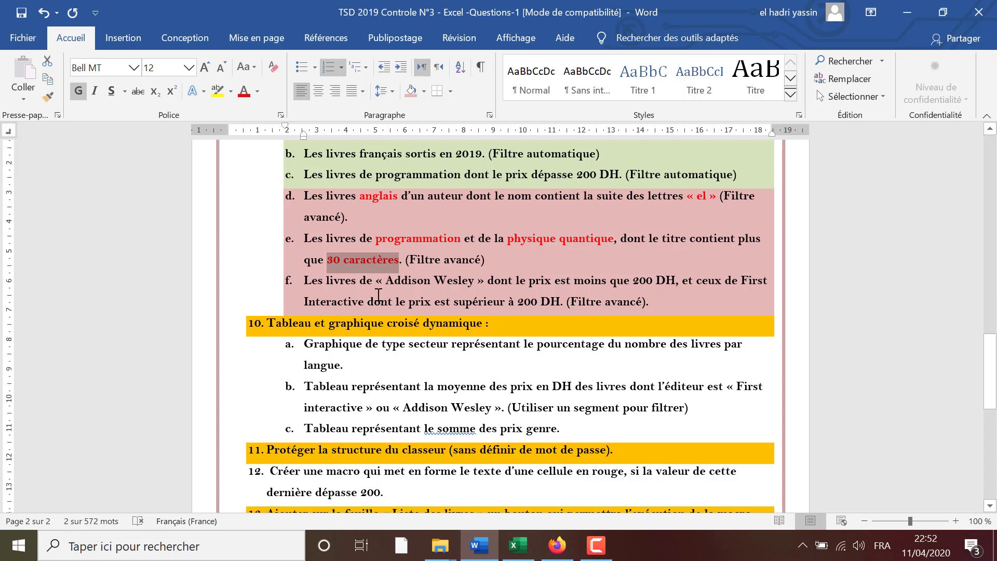
- Color Addison Wesley, 200 DH, First Interactive and the second 200 red in question f
left_click_drag(386, 281, 477, 281)
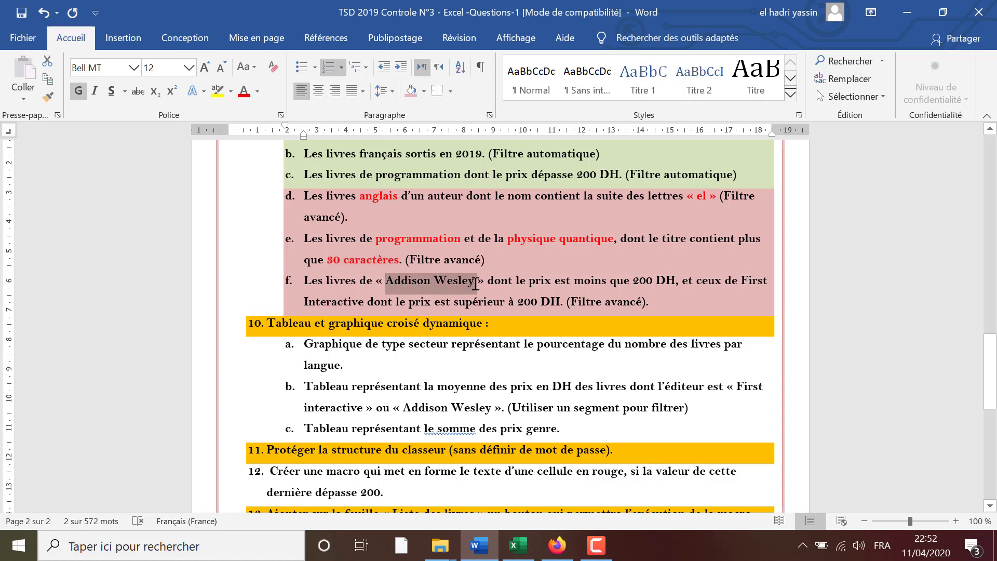
left_click(244, 92)
left_click_drag(633, 281, 675, 281)
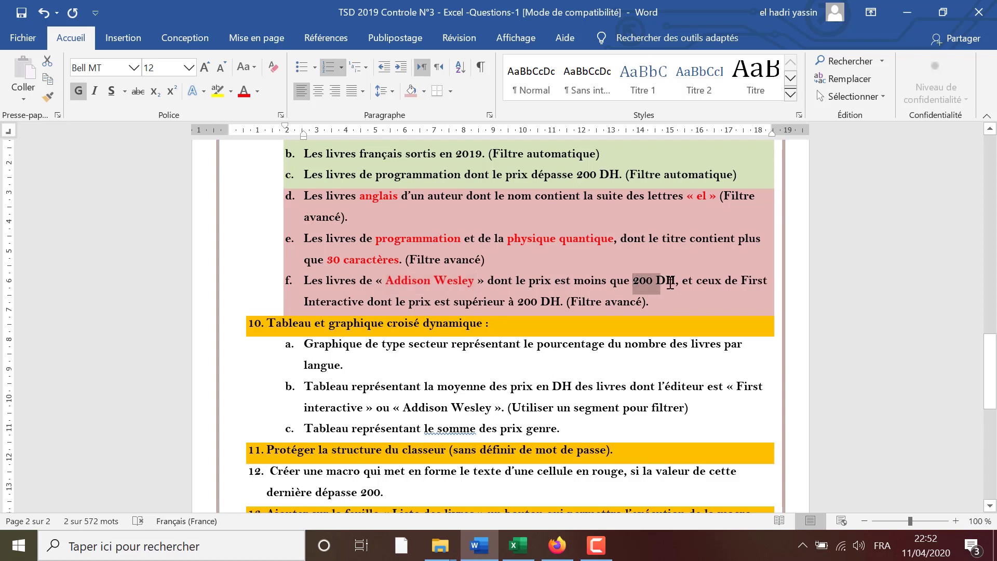
left_click(245, 94)
left_click_drag(755, 282, 362, 304)
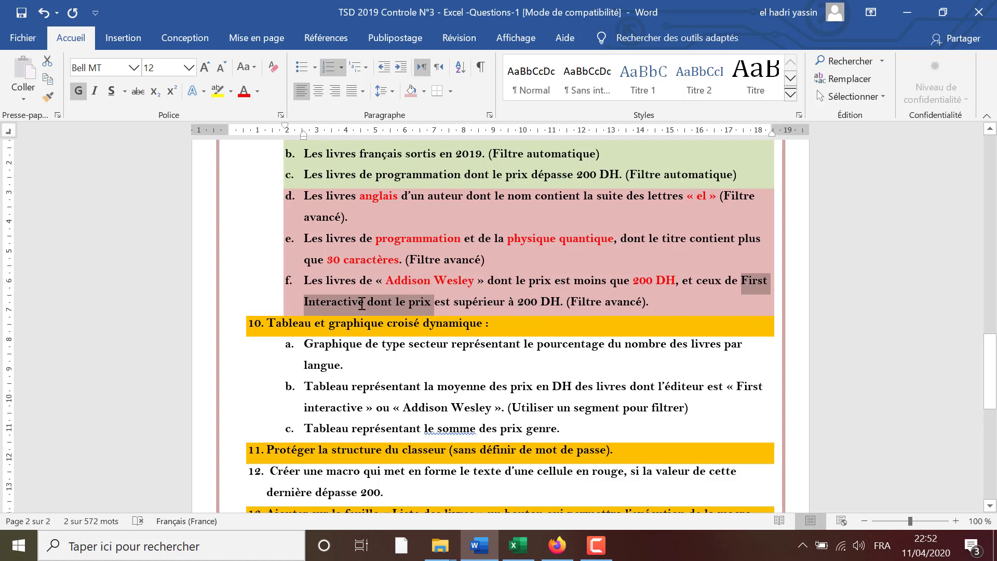
left_click(244, 94)
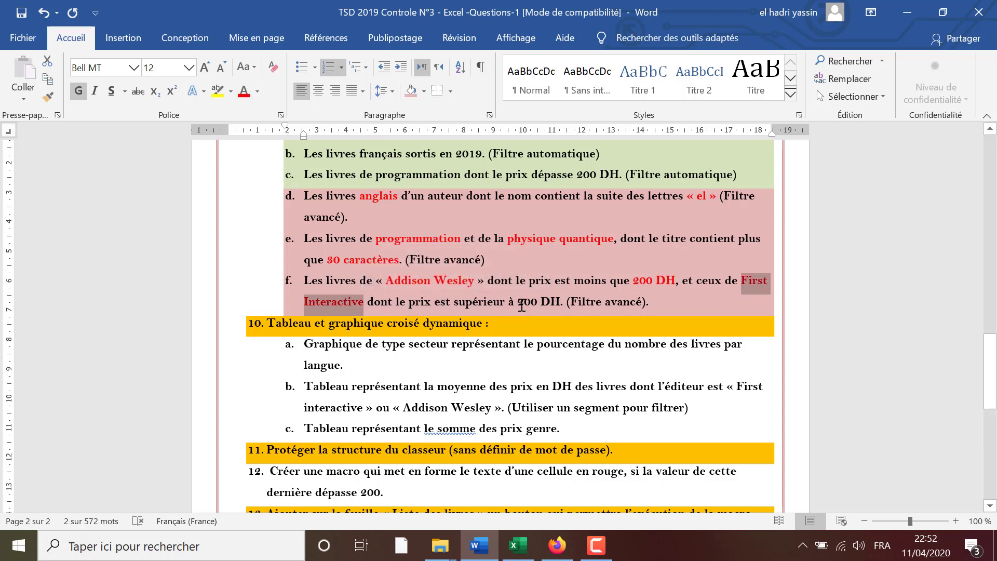
left_click_drag(518, 306, 540, 304)
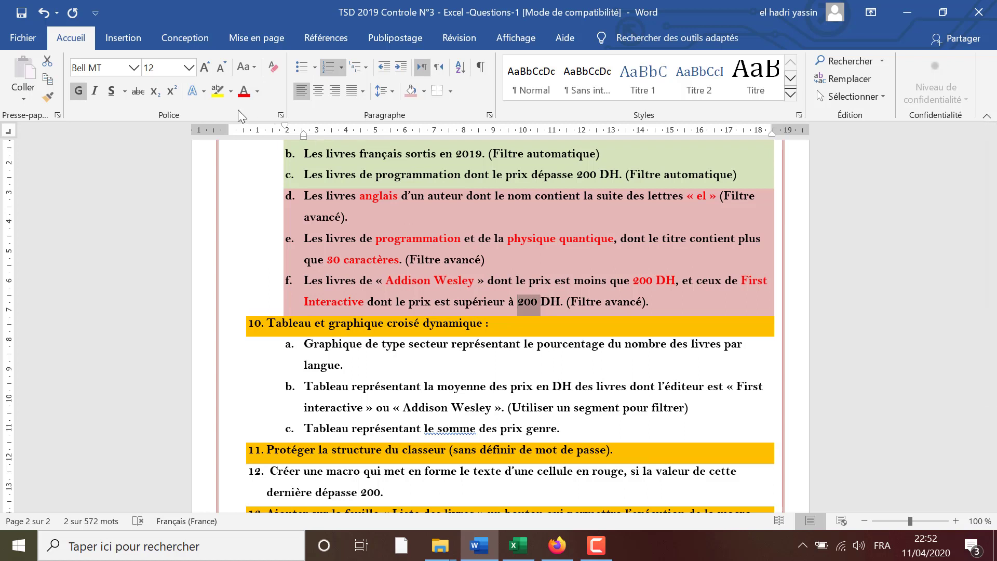
left_click(243, 96)
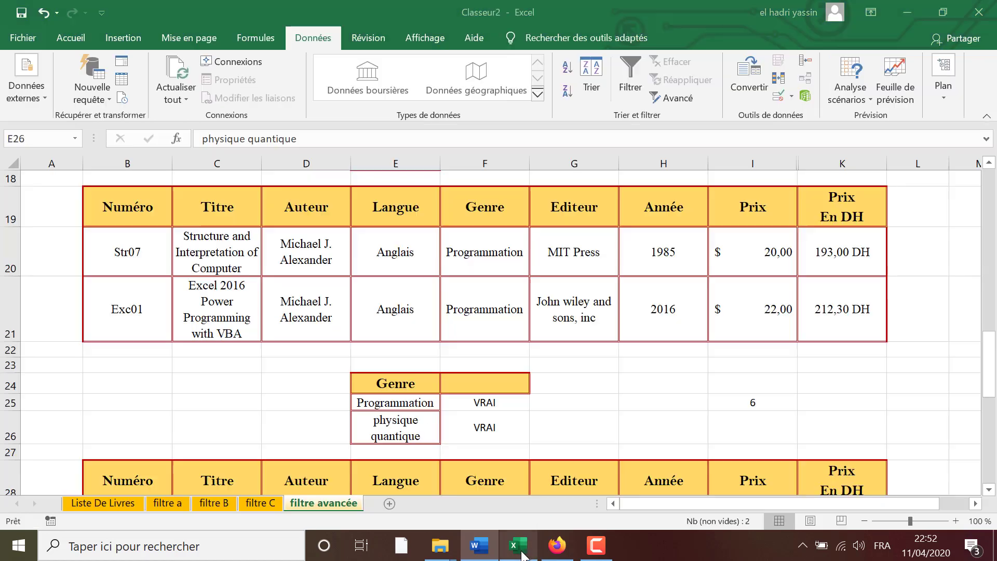
- Copy the Editeur header and Addison Wesley into E35:E36 as criteria
left_click(518, 546)
scroll(338, 283, "up", 1)
scroll(338, 283, "up", 5)
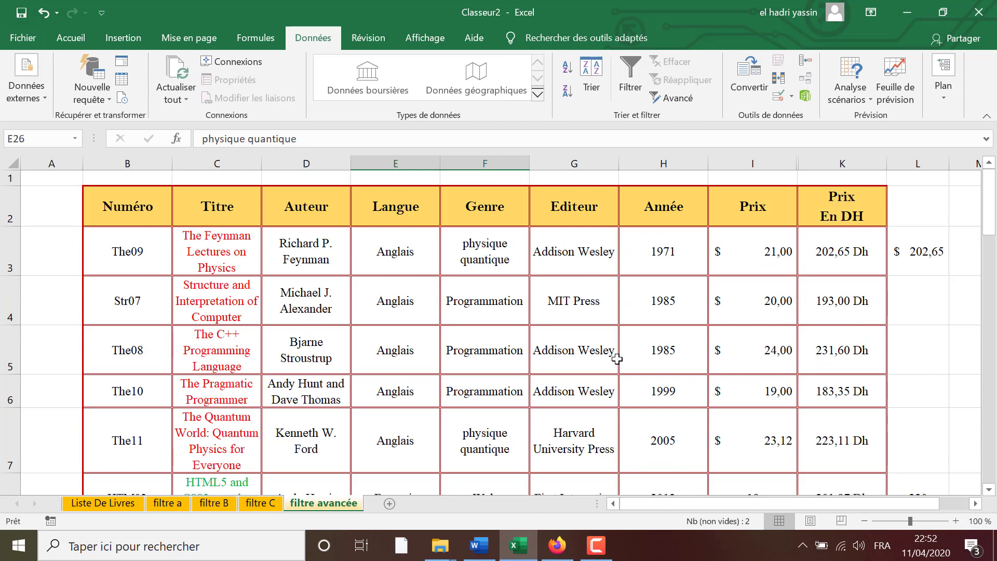
right_click(580, 208)
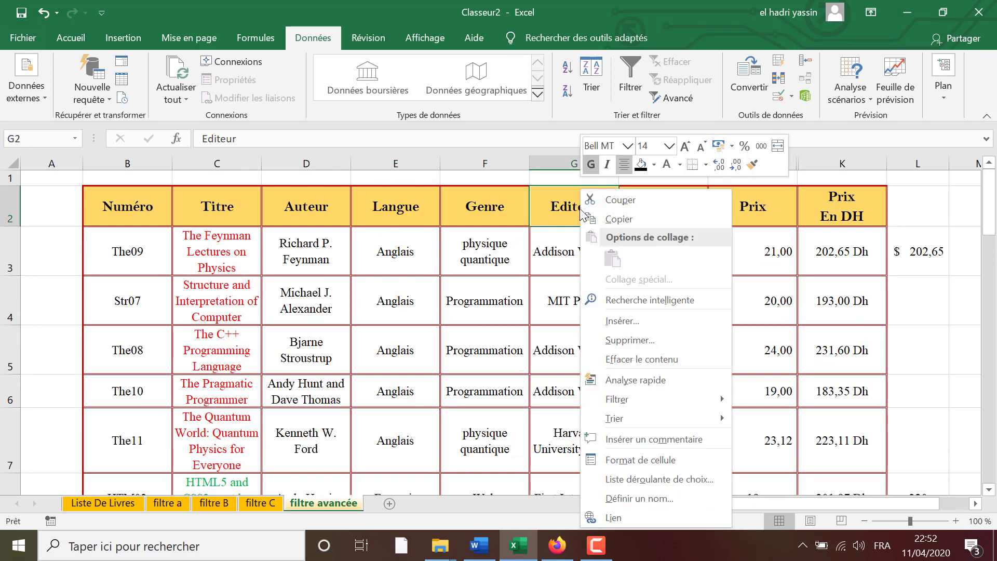
left_click_drag(558, 208, 564, 255)
right_click(562, 190)
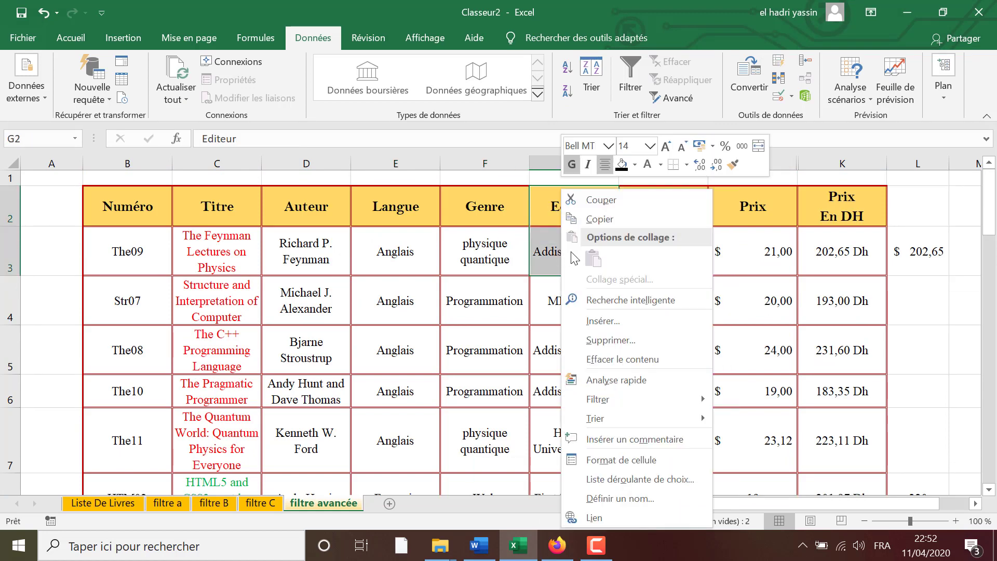
left_click(598, 224)
scroll(507, 314, "down", 7)
scroll(507, 314, "down", 3)
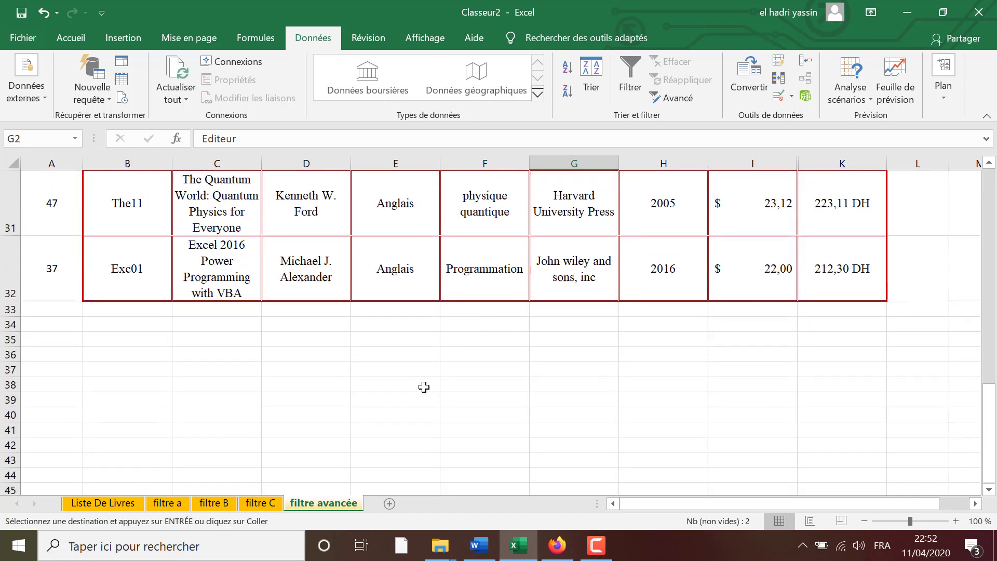
right_click(406, 338)
left_click(449, 256)
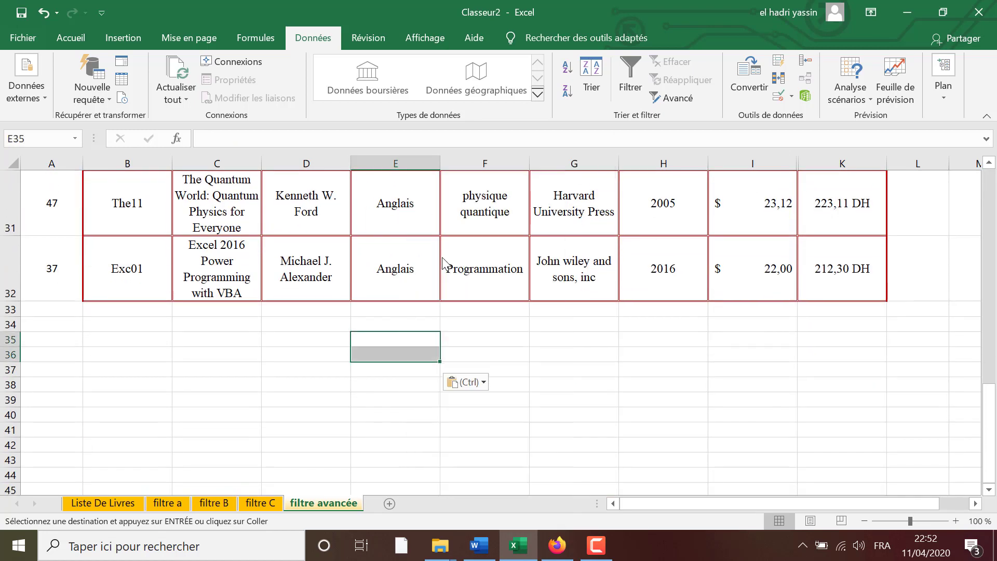
- Copy the Prix En DH header into F35 and enter <200 in F36
left_click(479, 546)
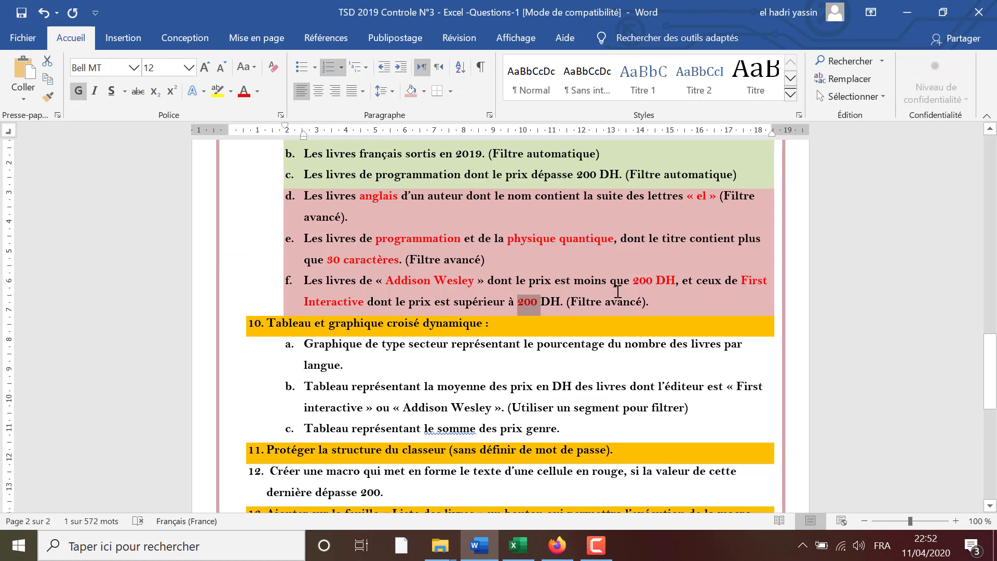
left_click(518, 545)
scroll(794, 345, "up", 10)
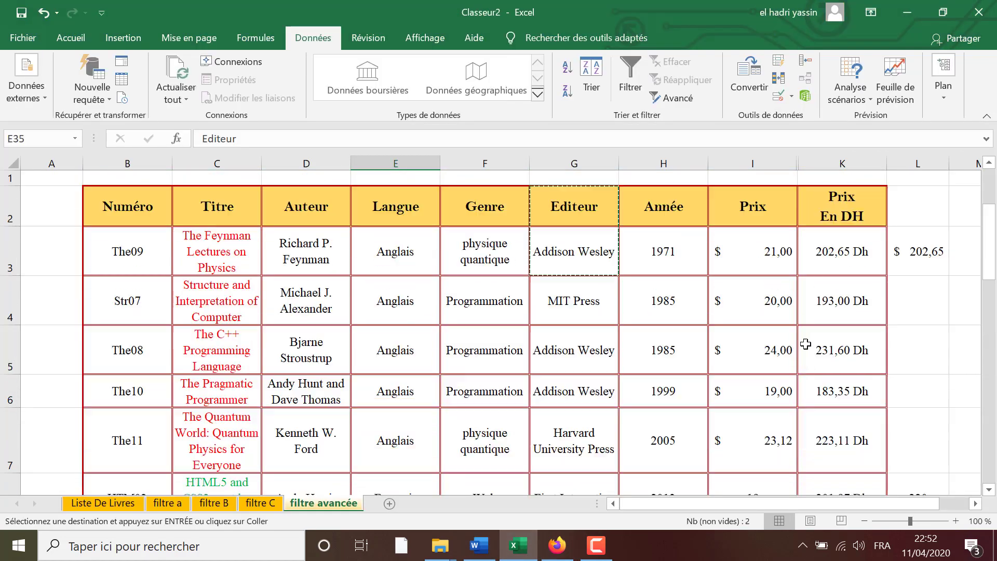
left_click(842, 204)
right_click(842, 204)
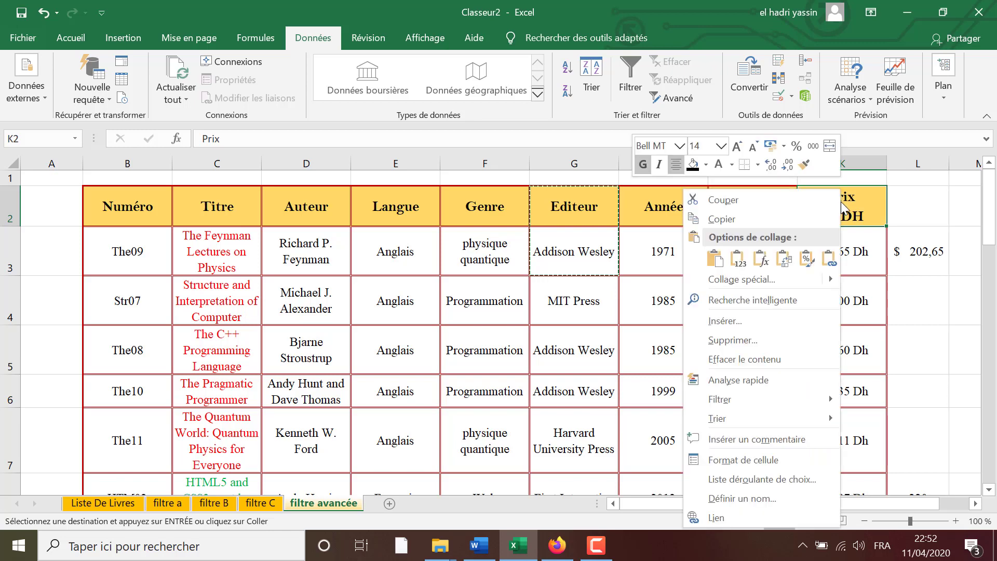
left_click(803, 218)
scroll(477, 344, "down", 5)
scroll(477, 344, "down", 5)
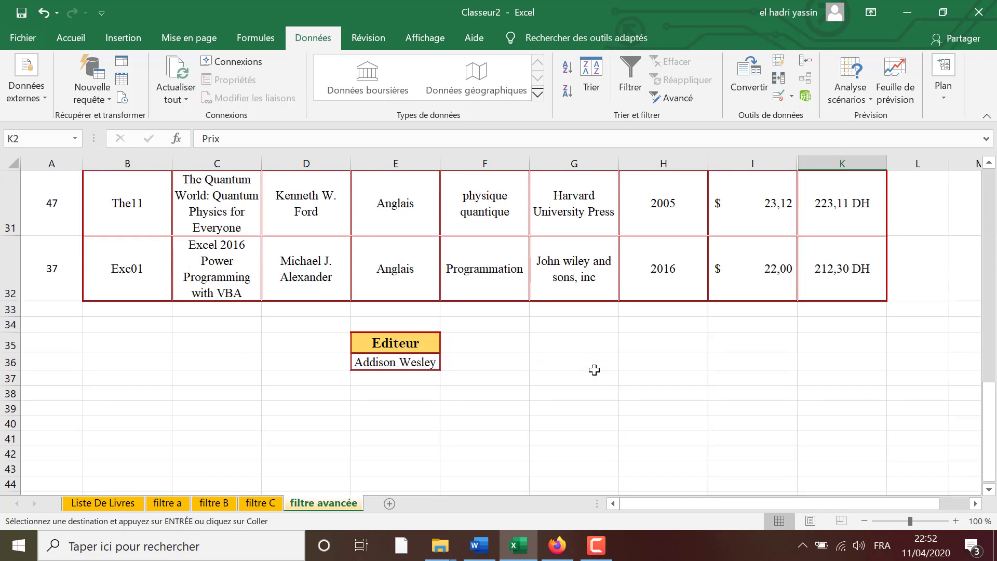
right_click(477, 344)
left_click(496, 70)
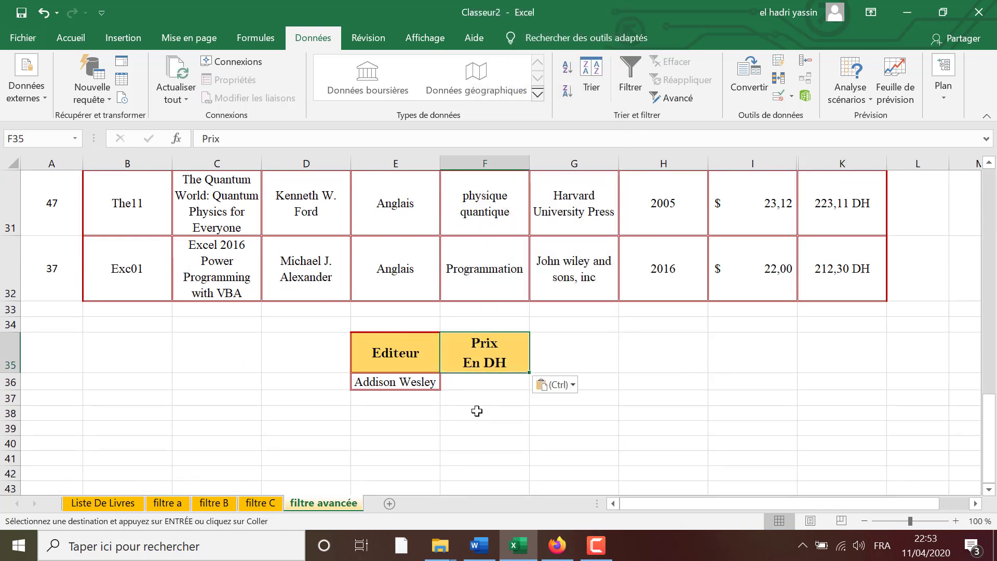
left_click(474, 380)
type("<200")
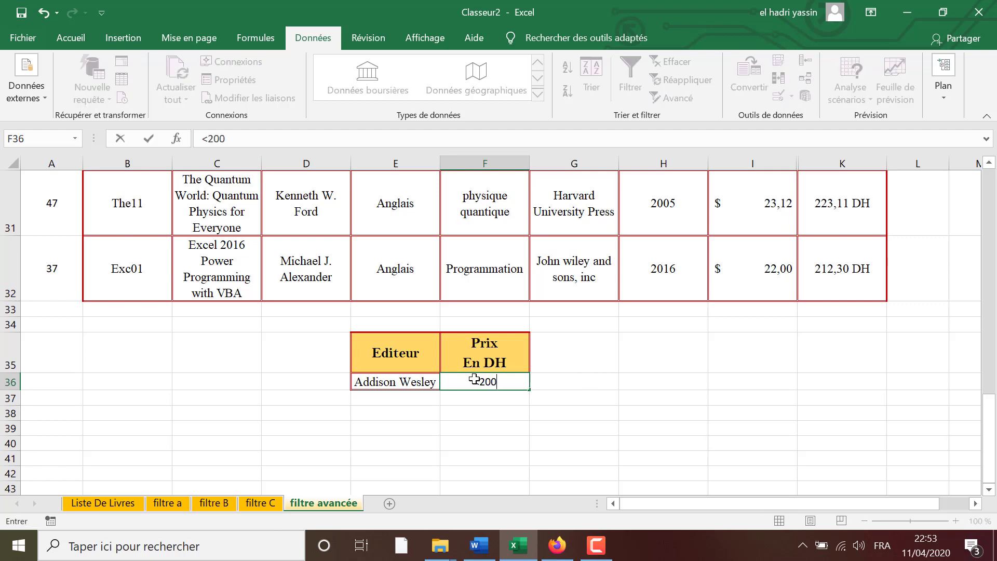
left_click(571, 387)
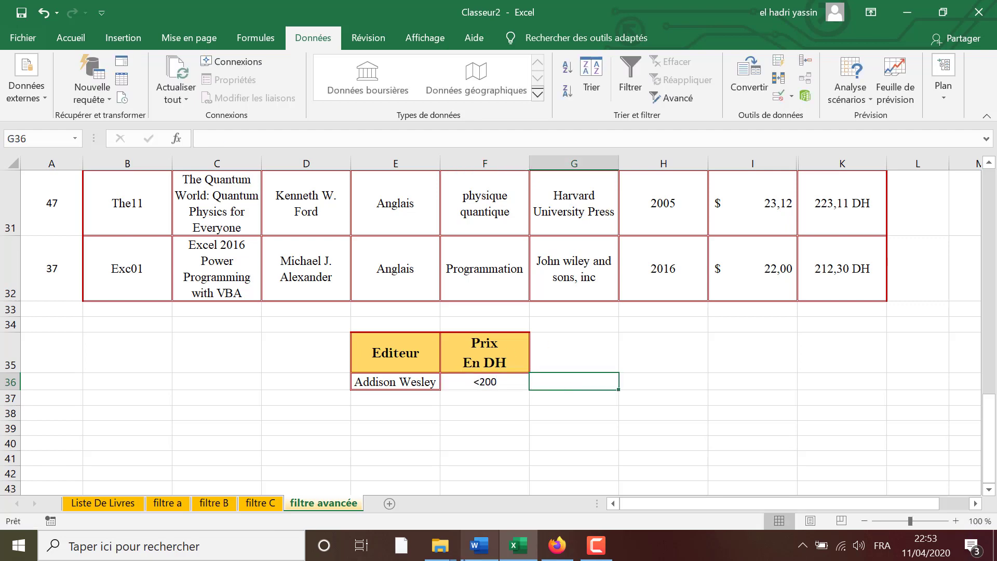
- Copy First Interactive from G11 into E37 below Addison Wesley
left_click(475, 555)
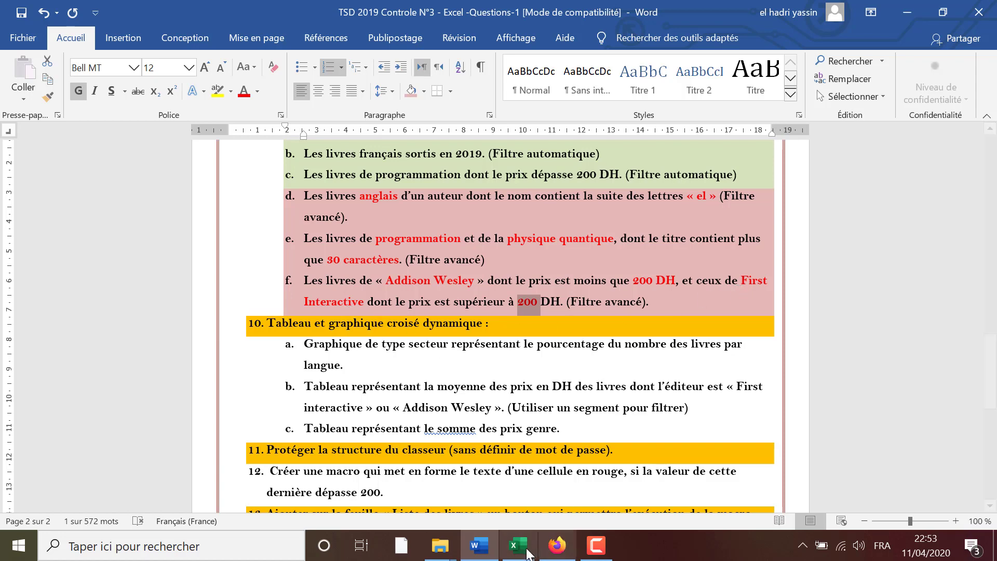
left_click(518, 545)
scroll(574, 384, "up", 5)
scroll(574, 384, "up", 4)
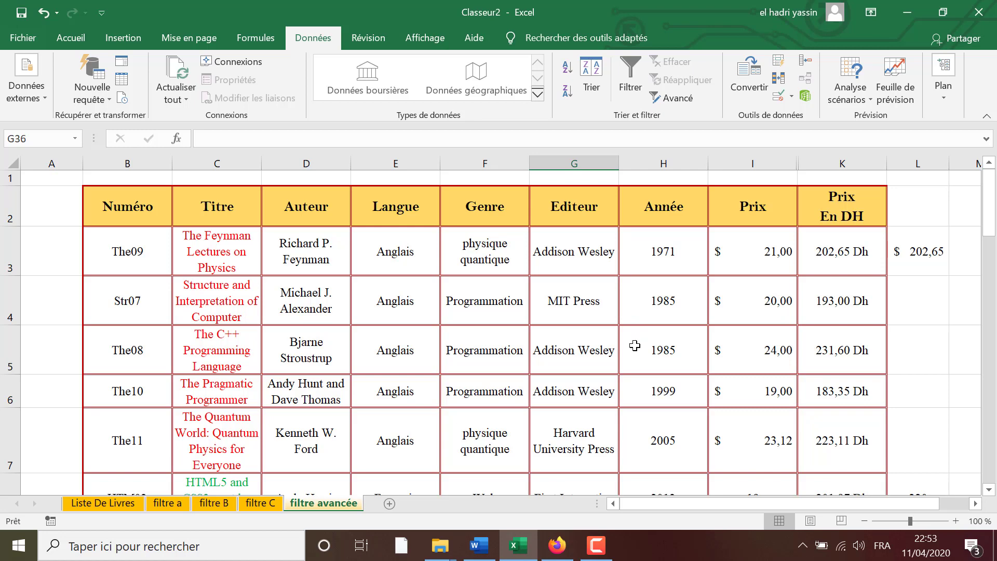
scroll(627, 359, "down", 1)
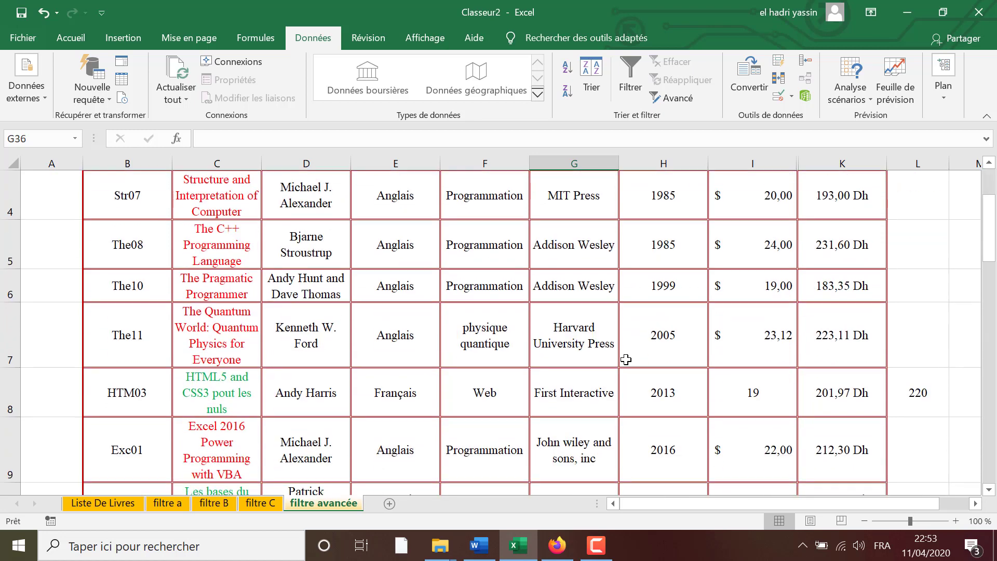
left_click(592, 388)
scroll(591, 364, "up", 1)
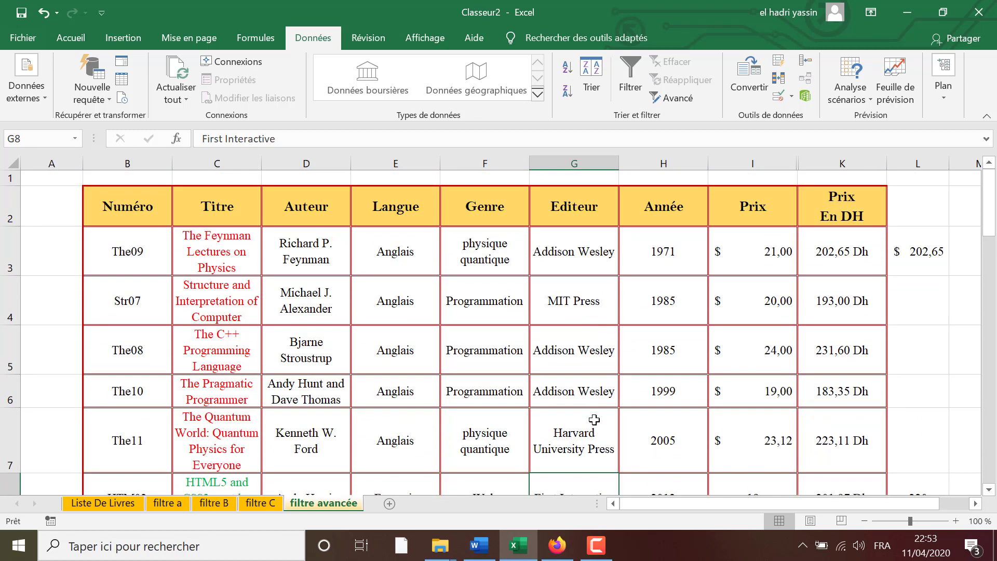
scroll(587, 412, "down", 2)
left_click(578, 395)
key("ctrl+c")
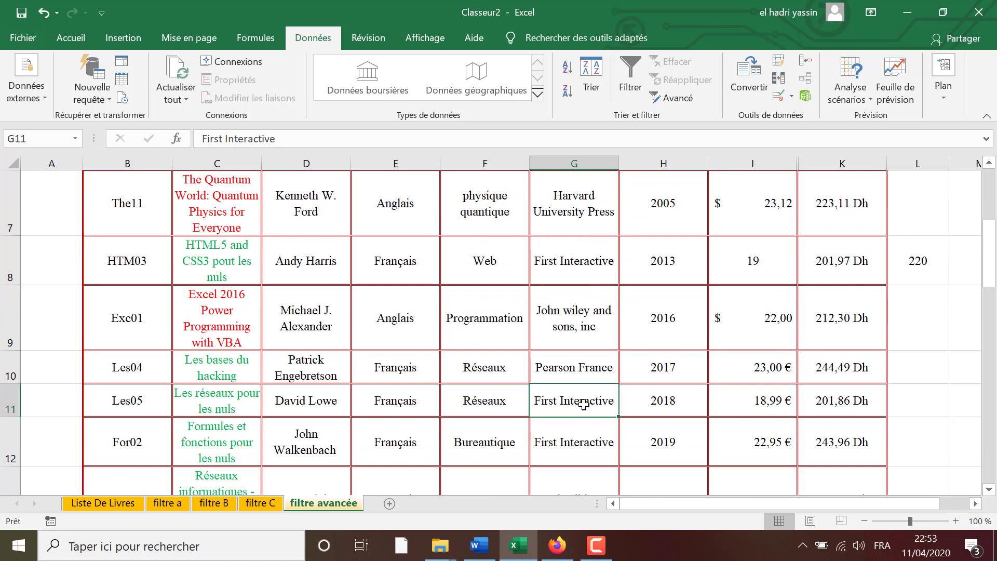
scroll(556, 416, "down", 3)
scroll(363, 441, "down", 5)
scroll(389, 361, "down", 2)
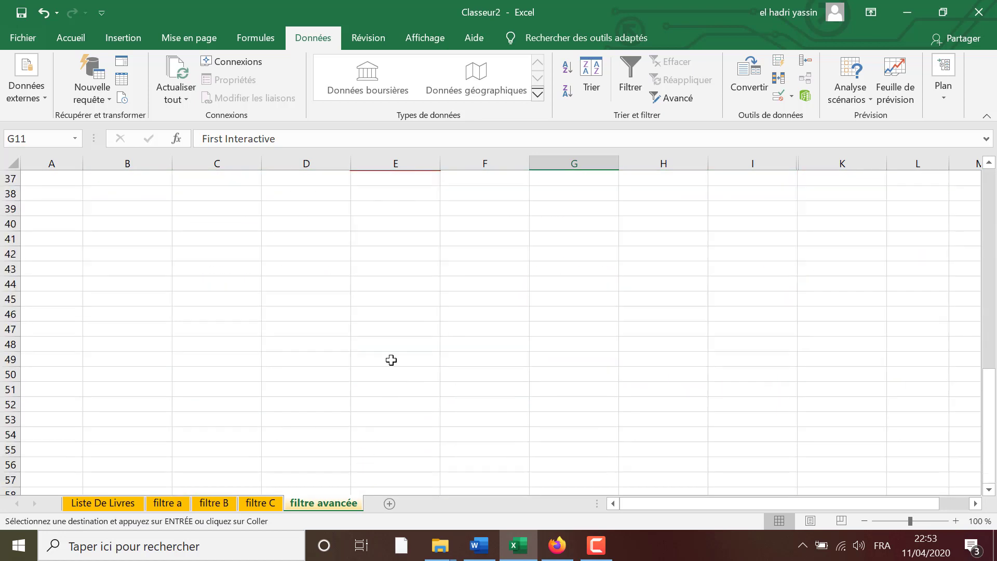
scroll(390, 361, "up", 3)
scroll(404, 415, "down", 1)
scroll(404, 415, "down", 1)
left_click(406, 400)
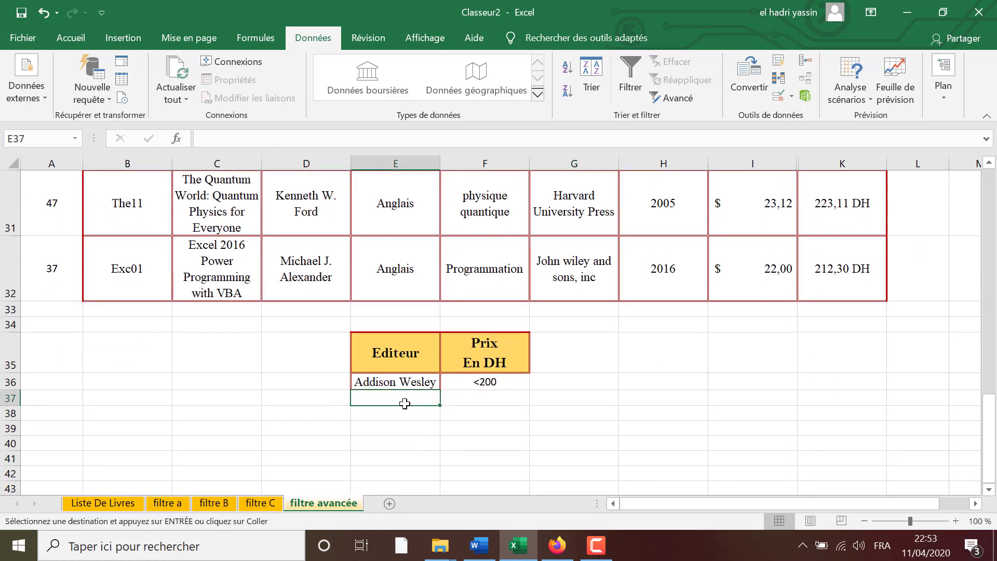
key("ctrl+v")
- Enter the >200 price condition in F37
left_click(480, 546)
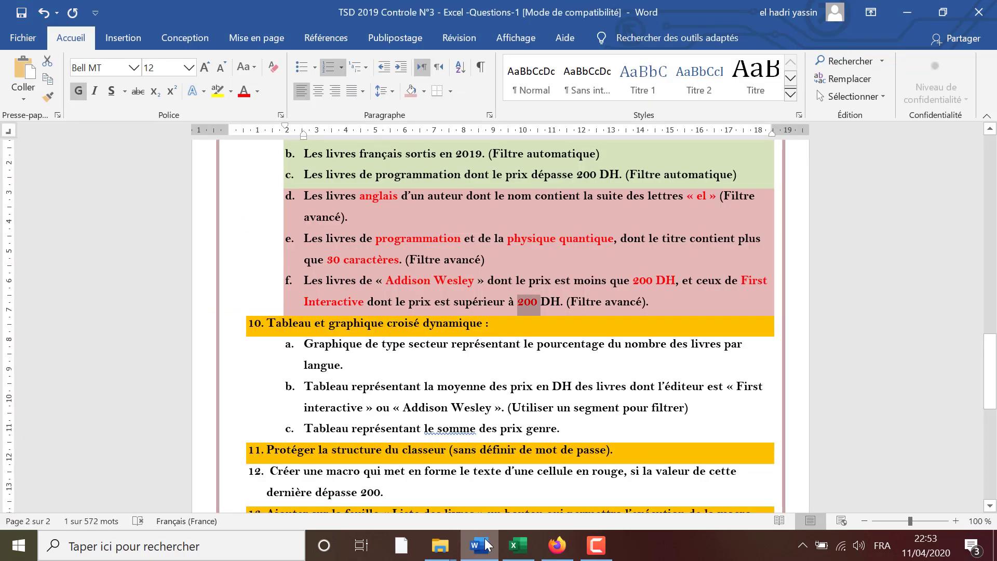
left_click(486, 545)
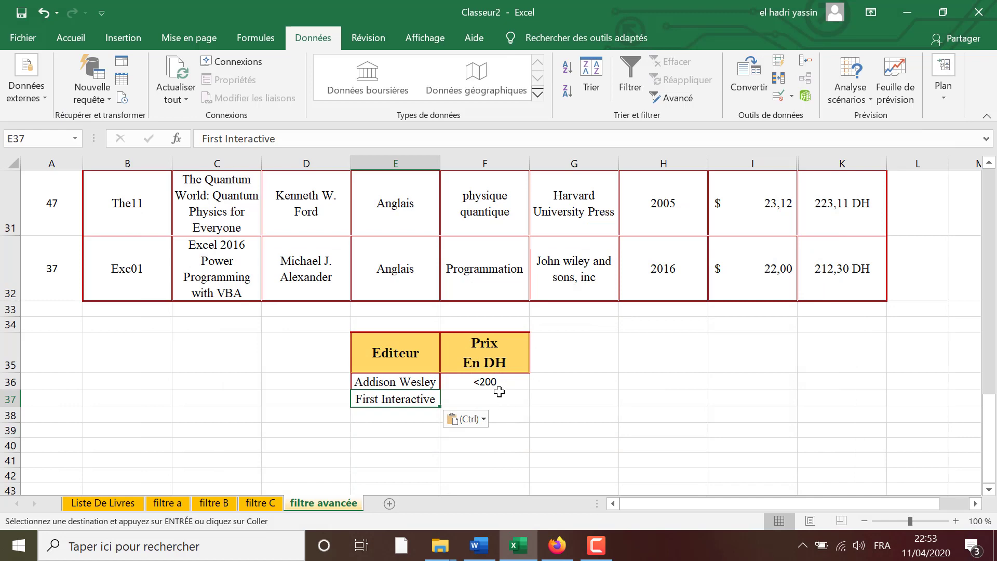
left_click(499, 393)
type(">2")
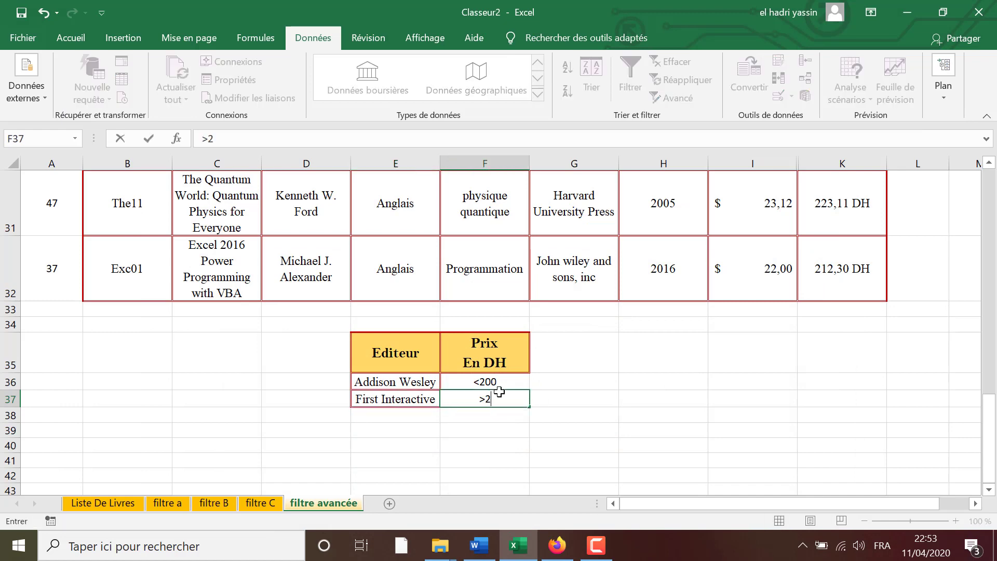
type("00")
key("Return")
left_click(514, 441)
scroll(520, 431, "up", 10)
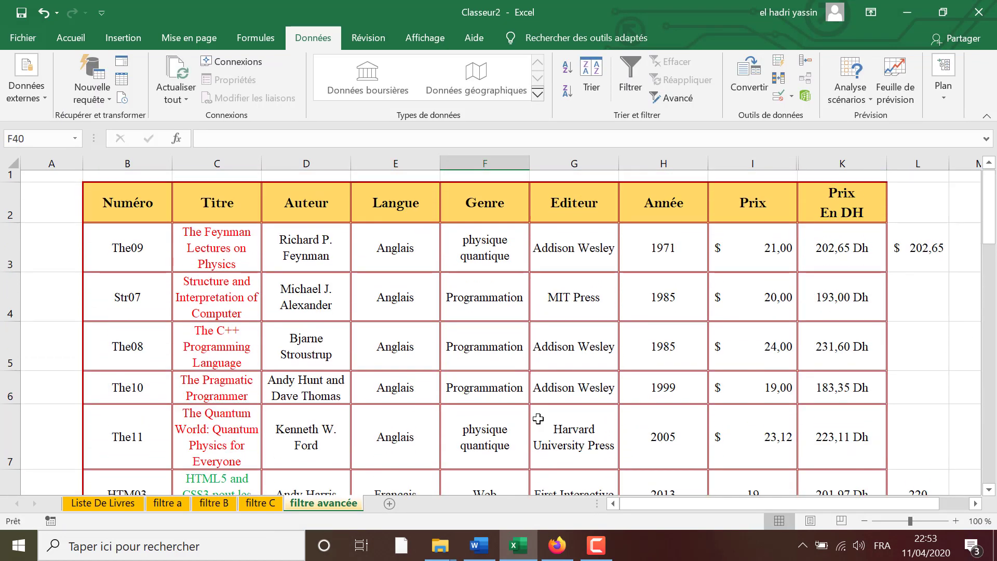
- Select the book table B2:K13 and set the advanced filter criteria range to E35:F37
left_click_drag(130, 206, 223, 206)
left_click_drag(450, 265, 850, 507)
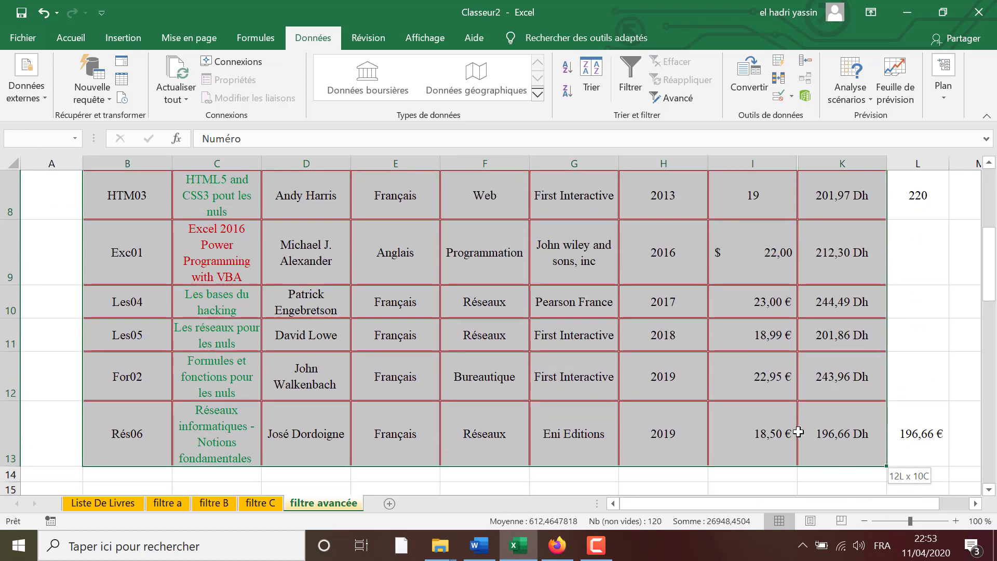
left_click_drag(850, 507, 796, 434)
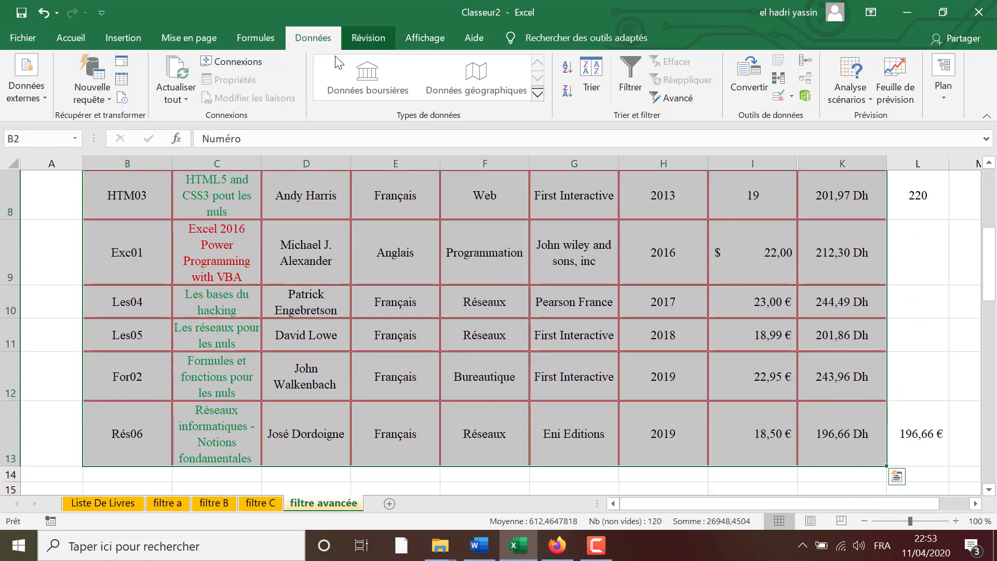
left_click(668, 100)
left_click(714, 321)
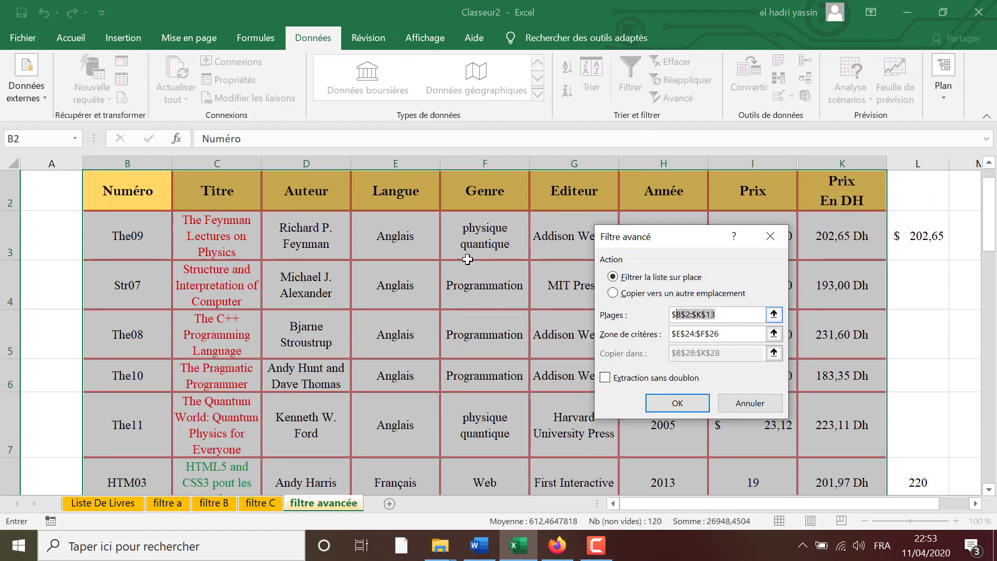
left_click(732, 333)
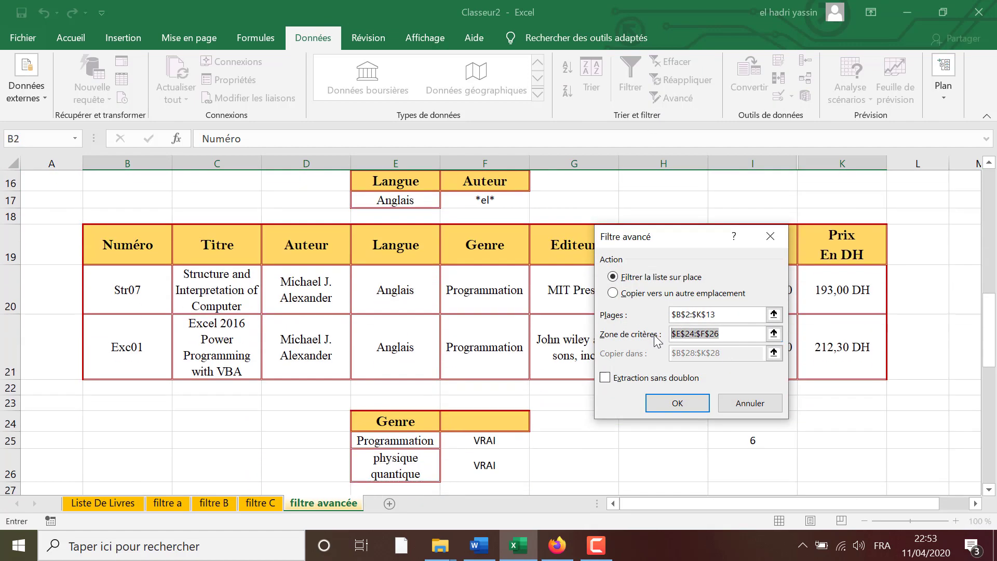
key("Delete")
scroll(488, 405, "down", 2)
scroll(488, 405, "down", 3)
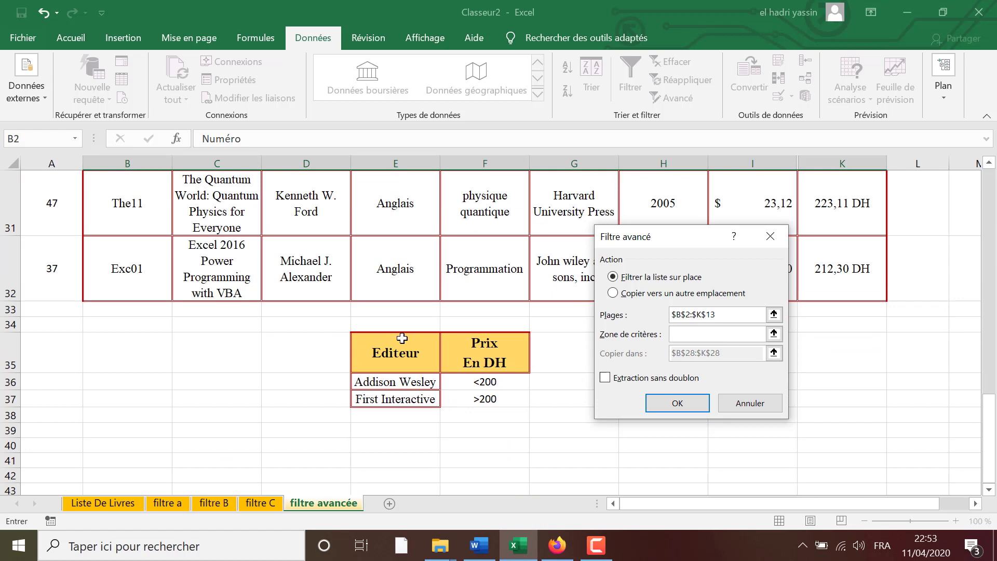
mouse_move(395, 347)
left_mouse_down()
mouse_move(506, 391)
mouse_move(506, 400)
left_mouse_up()
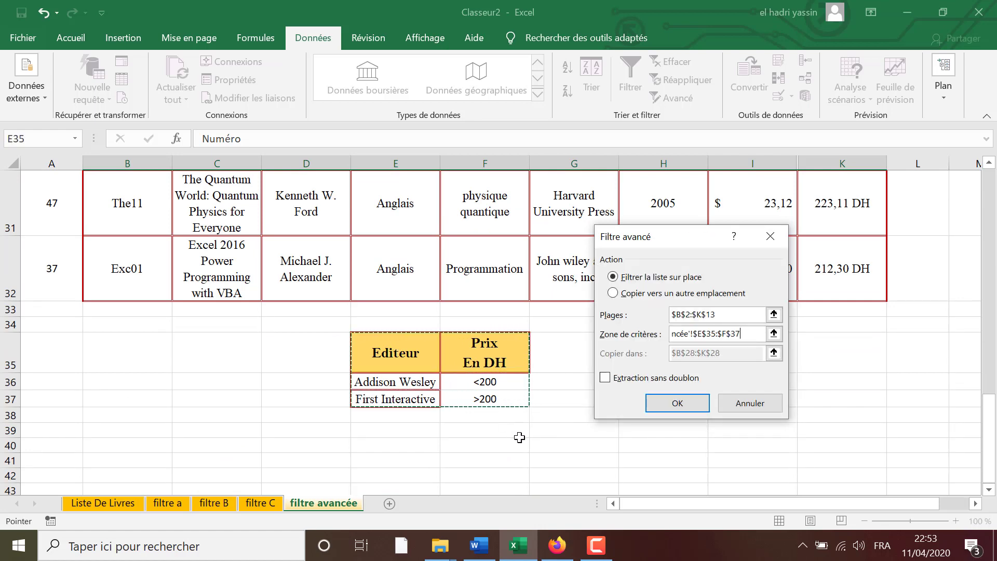
- Copy the filter results to B39, yielding The10, HTM03, Les05 and For02
left_click(614, 293)
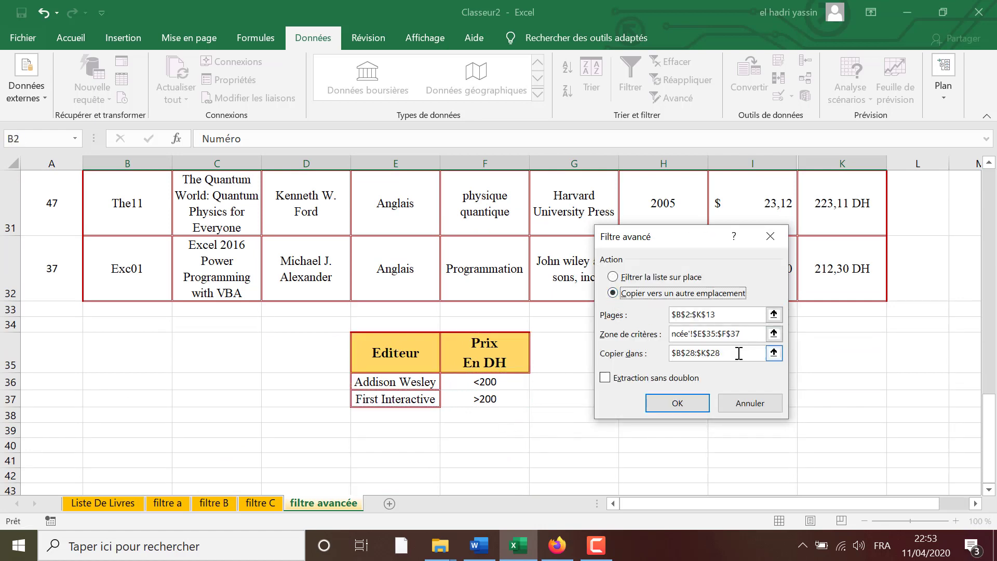
left_click(704, 352)
key("BackSpace")
scroll(334, 405, "down", 3)
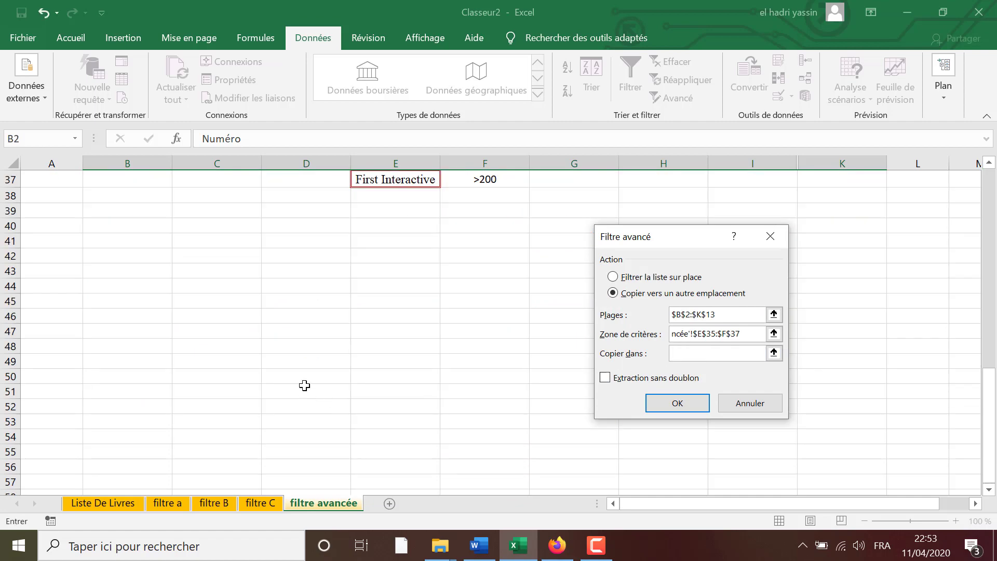
scroll(303, 385, "up", 2)
left_click(143, 427)
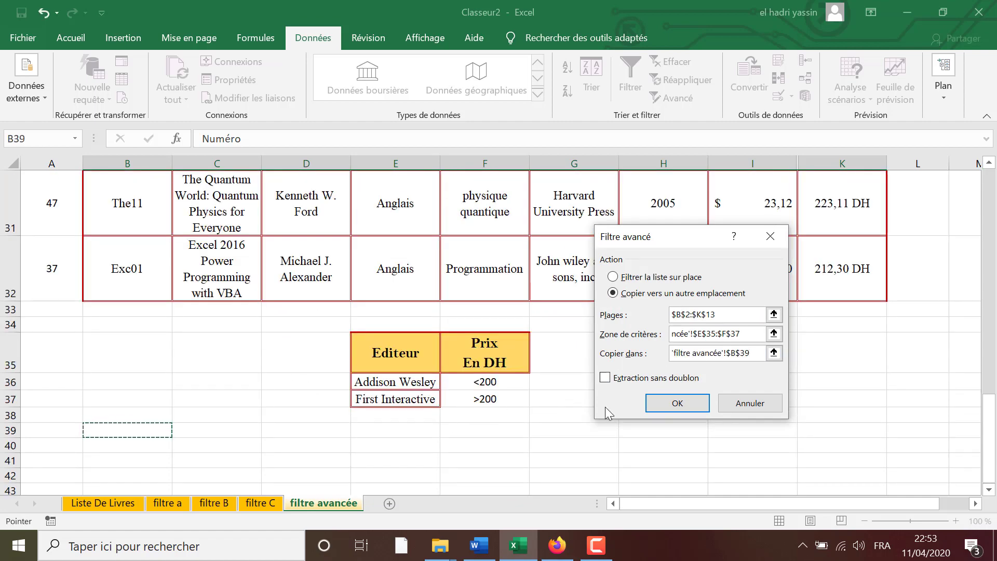
left_click(653, 405)
scroll(653, 405, "down", 5)
scroll(644, 408, "down", 6)
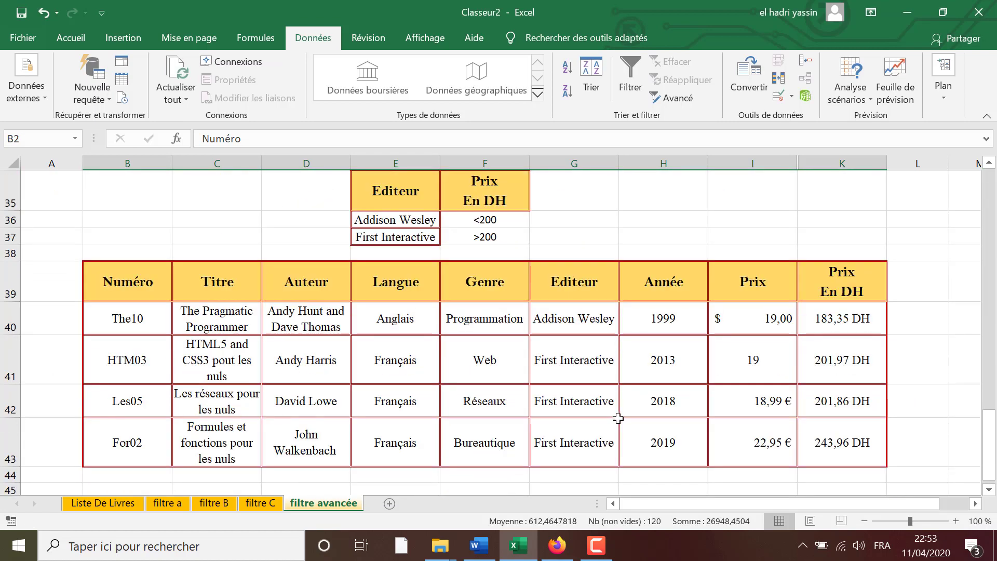
scroll(633, 410, "down", 1)
scroll(624, 414, "up", 1)
scroll(624, 414, "up", 1)
scroll(627, 412, "up", 1)
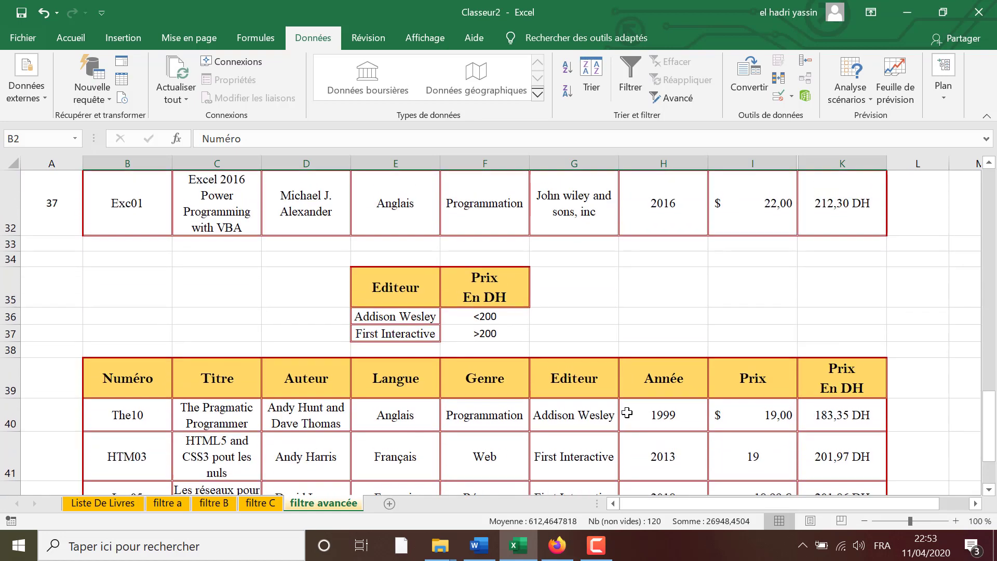
left_click(596, 418)
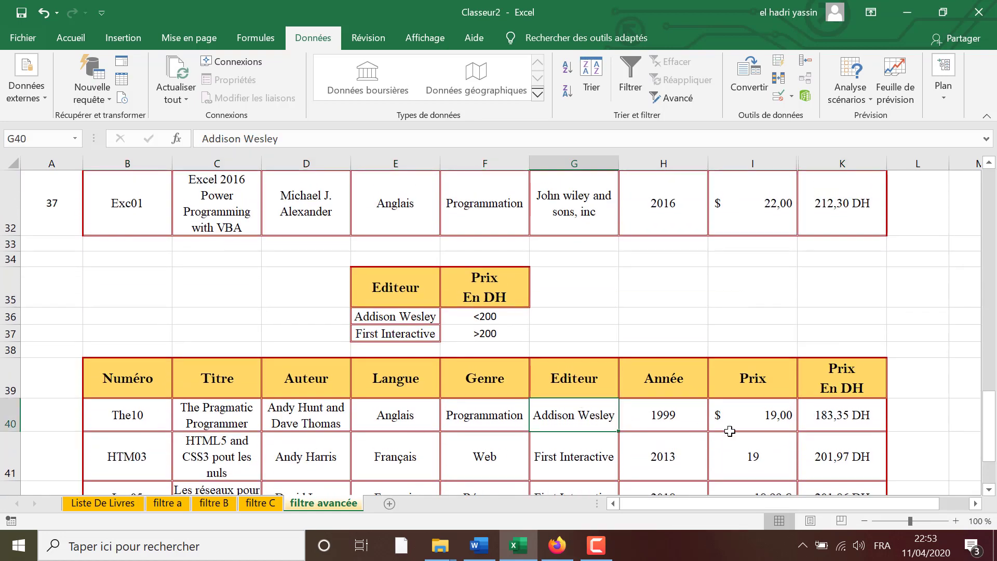
left_click(829, 421)
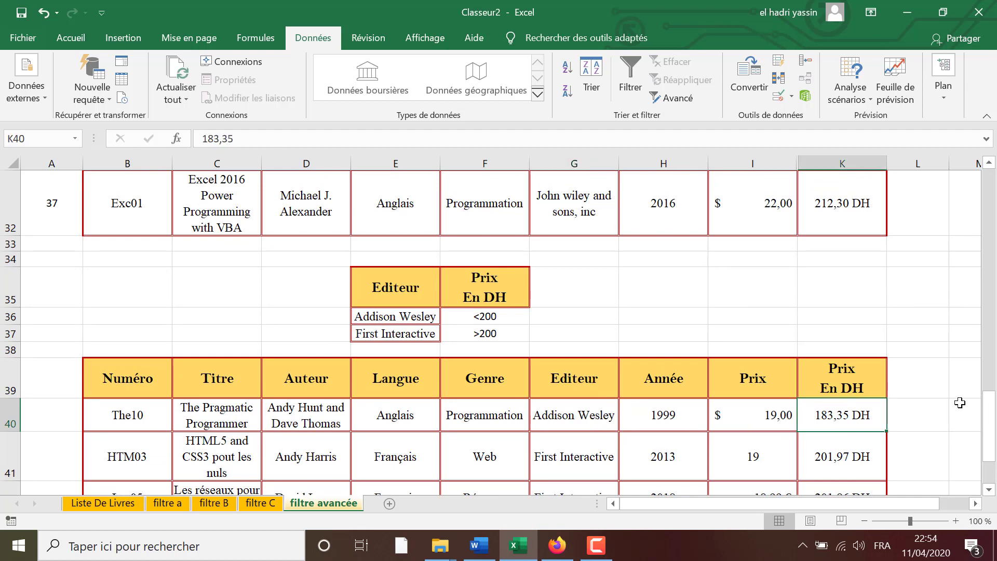
left_click_drag(989, 424, 996, 431)
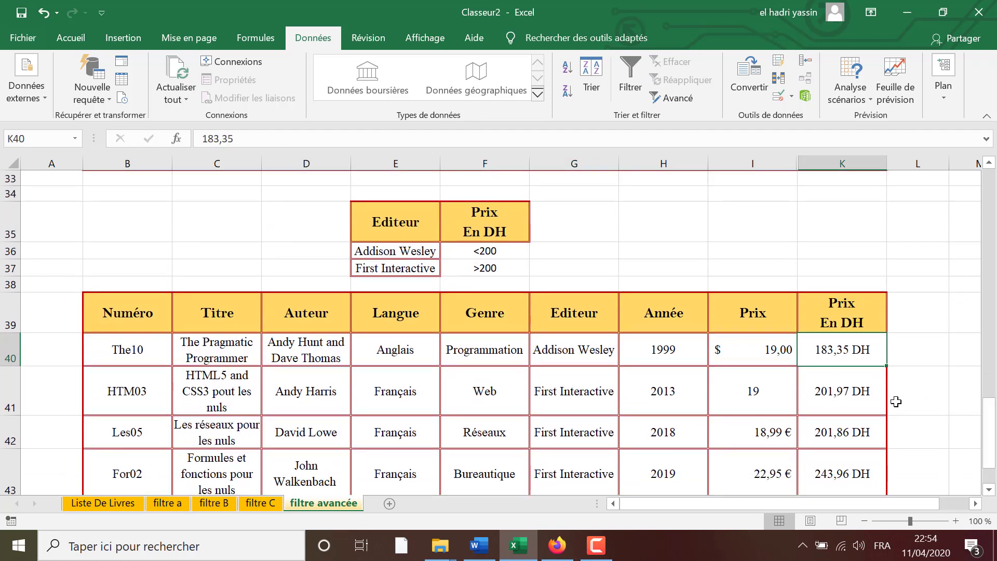